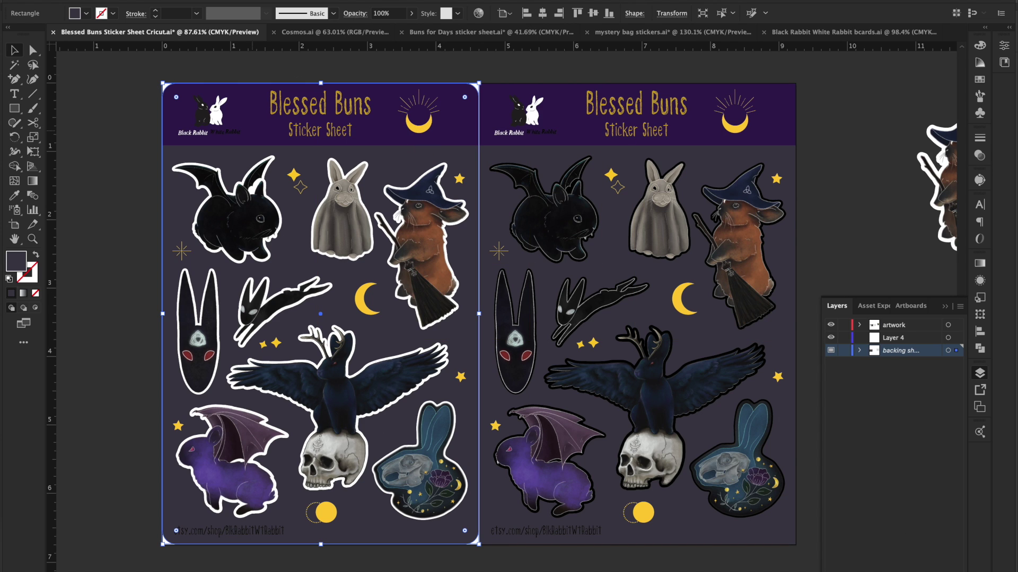
Review new-document settings for a 6.75 x 9.25 in print preset with CMYK Color and High (300 ppi), and close without creating it.
left_click(90, 0)
key("super+n")
left_click(355, 219)
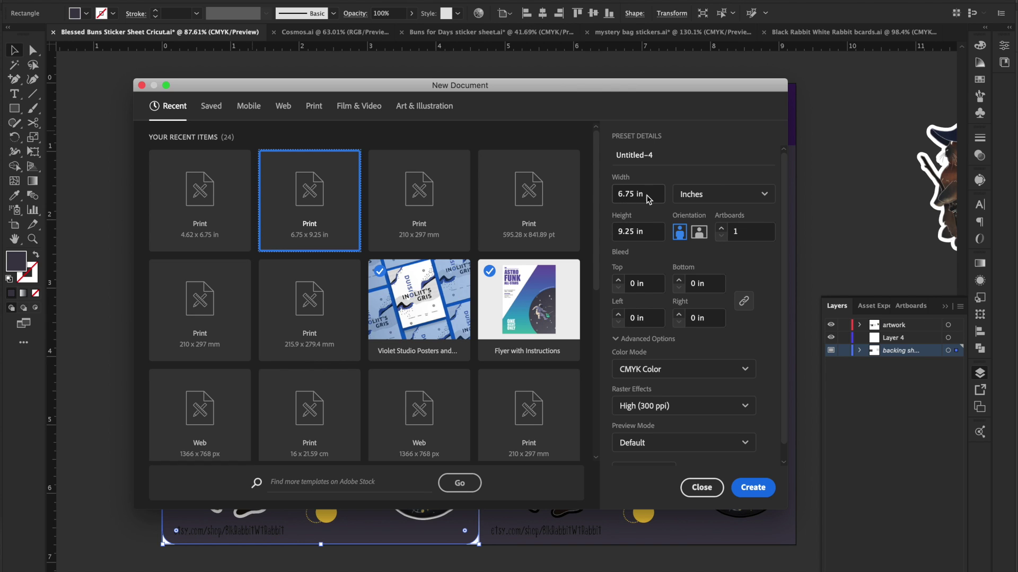
left_click(697, 238)
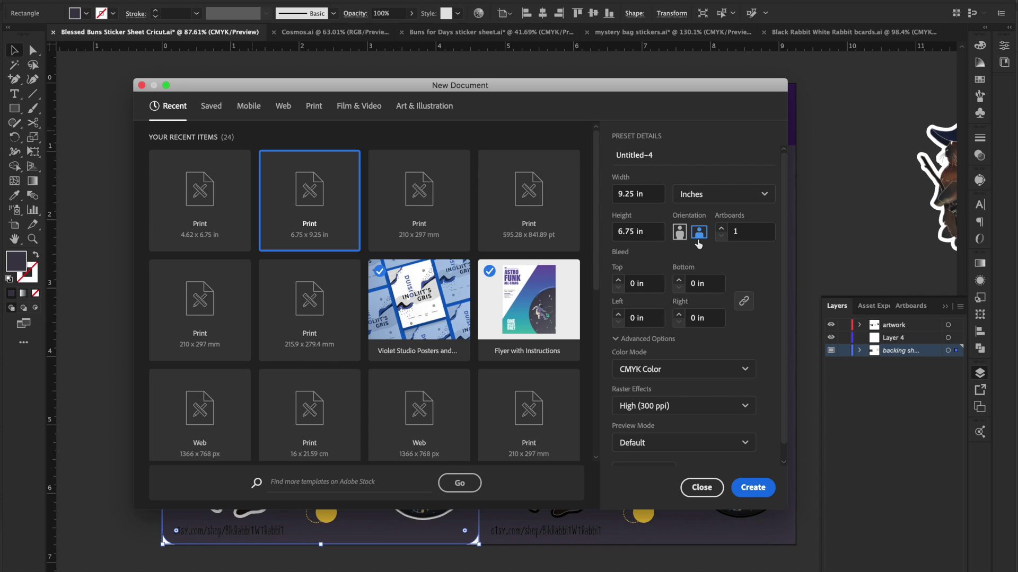
left_click(244, 200)
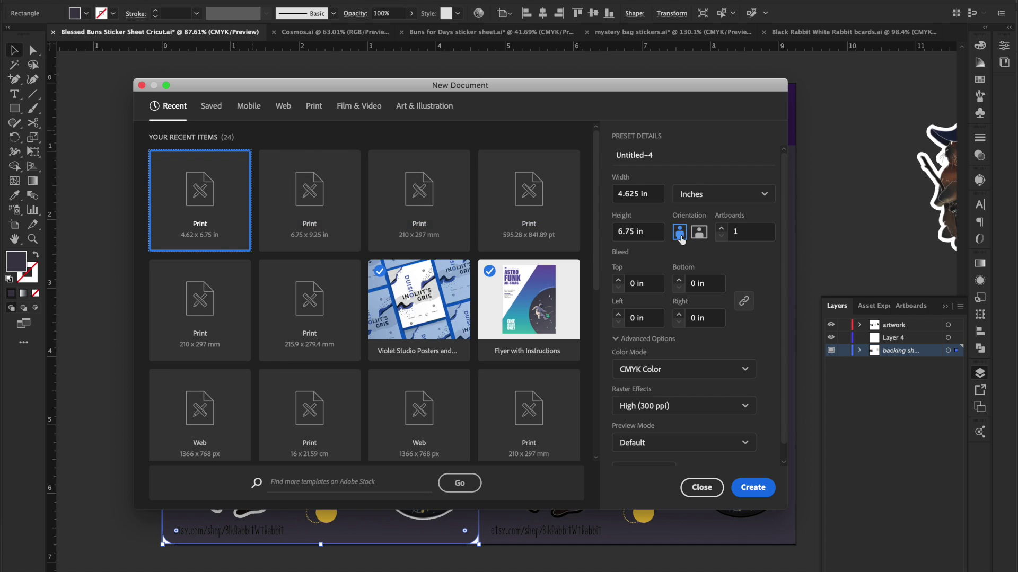
left_click(318, 193)
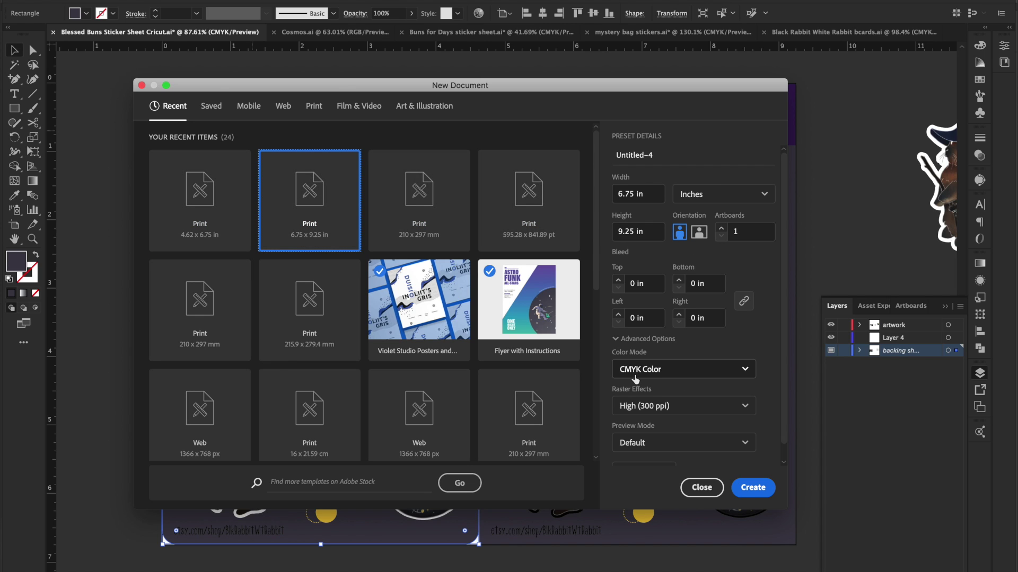
left_click(683, 374)
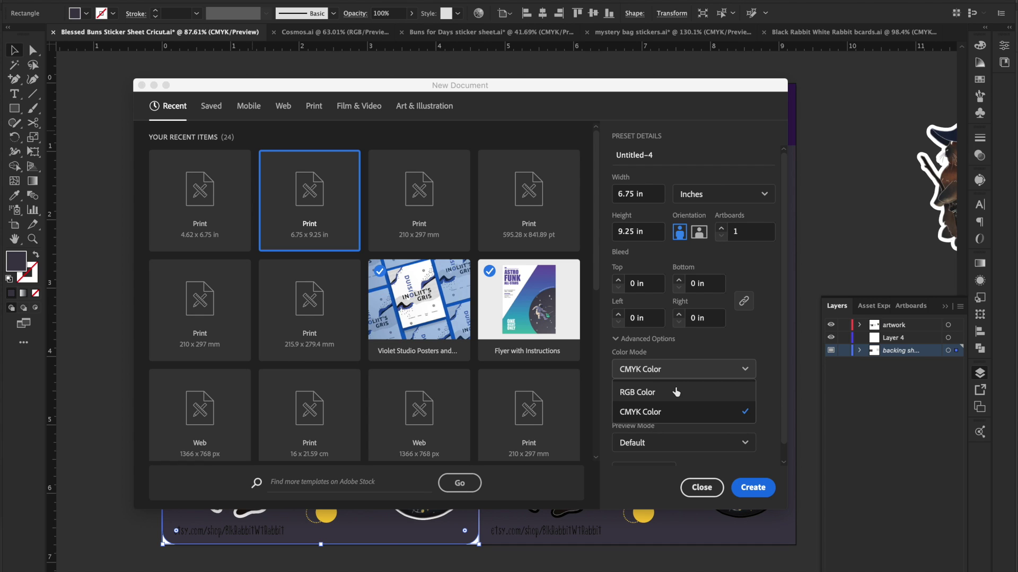
left_click(700, 410)
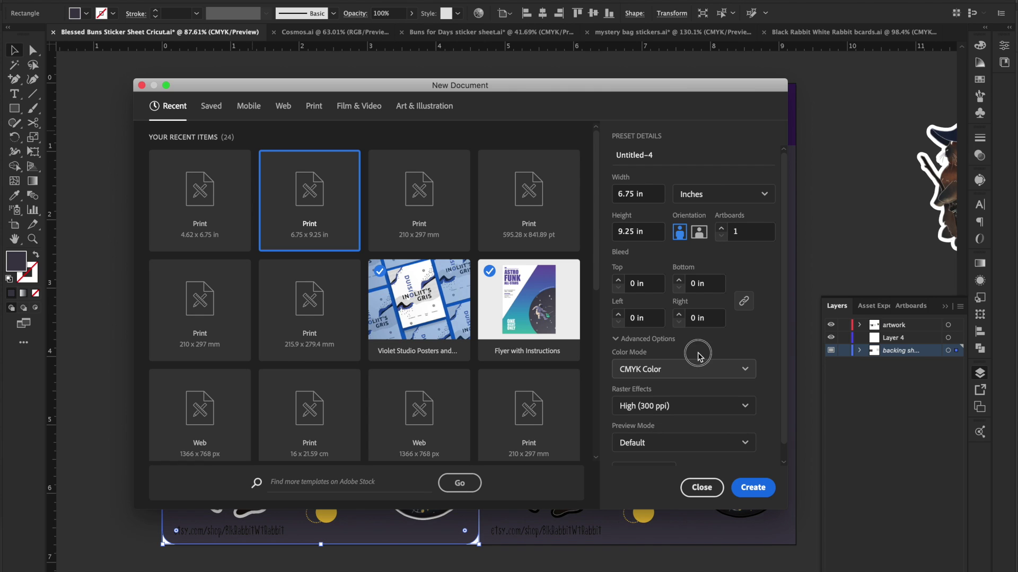
left_click(703, 407)
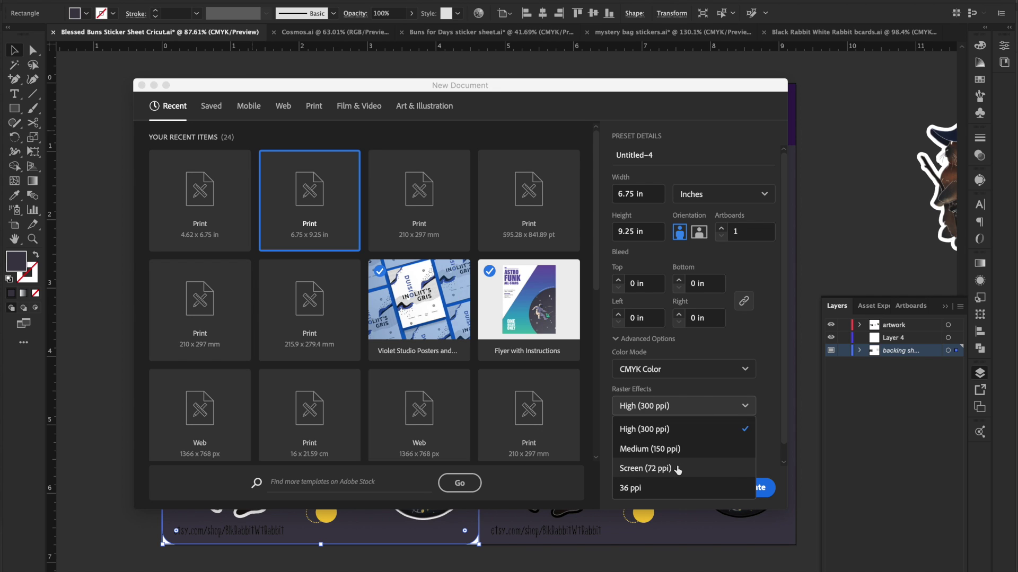
left_click(735, 350)
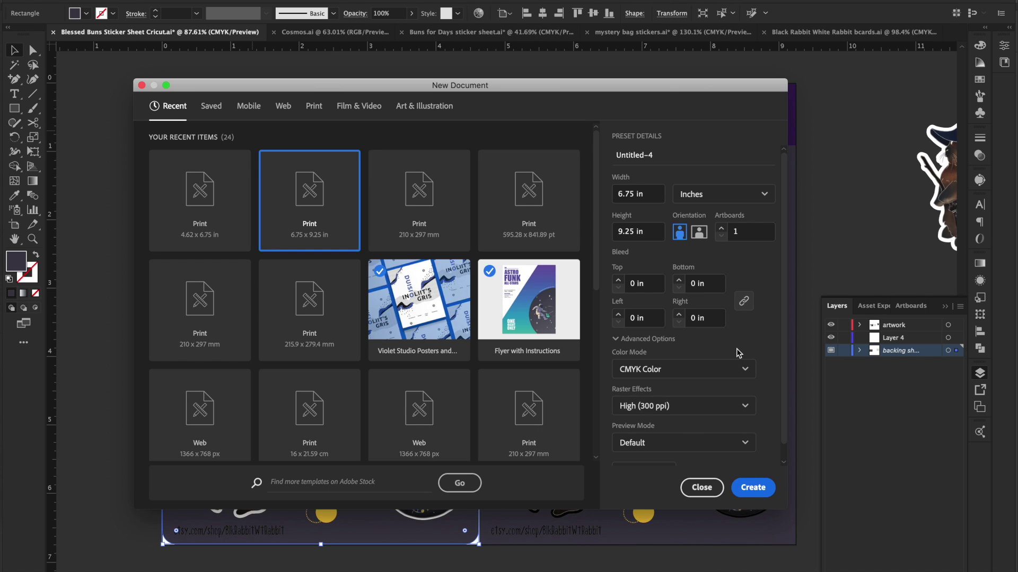
left_click(701, 486)
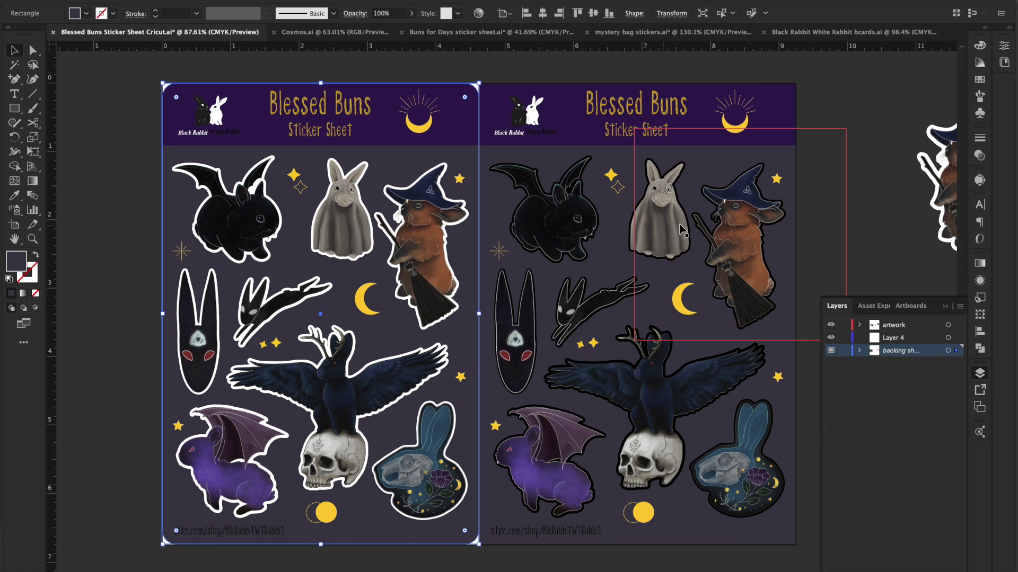
Hide all layers to examine the bare landscape artboard, and make every layer visible again.
left_click_drag(831, 325, 831, 353)
key("ctrl+y")
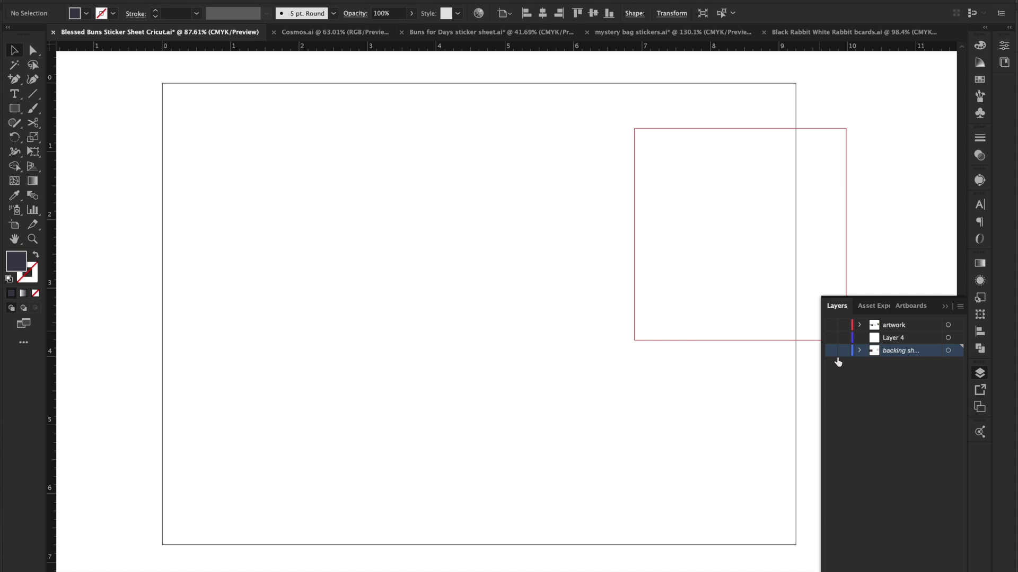
left_click(831, 325)
key("ctrl+y")
left_click(830, 350)
left_click(831, 338)
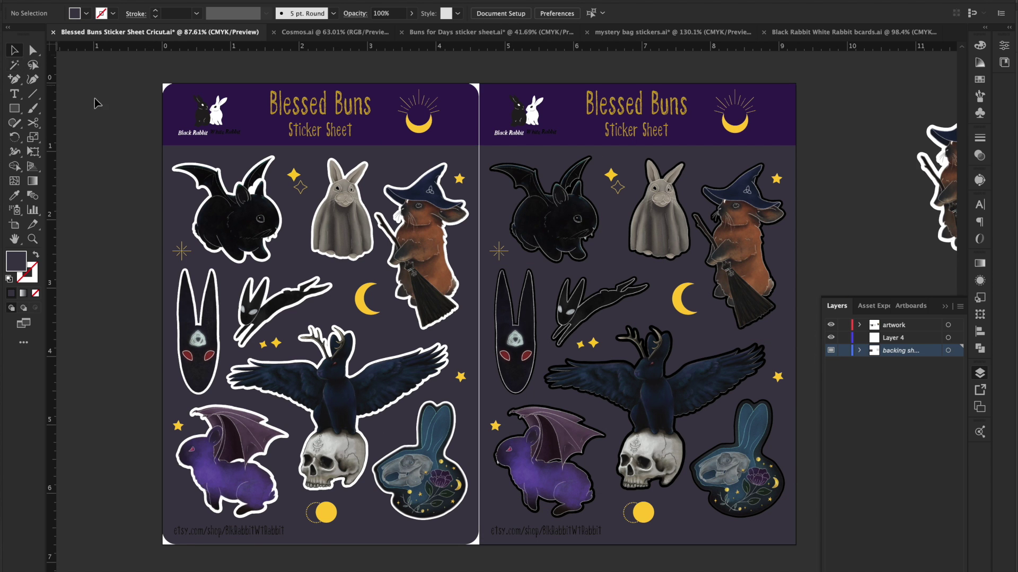
Hide the artwork layer and Layer 4 so that only the backing sheet layer is shown.
left_click(685, 106)
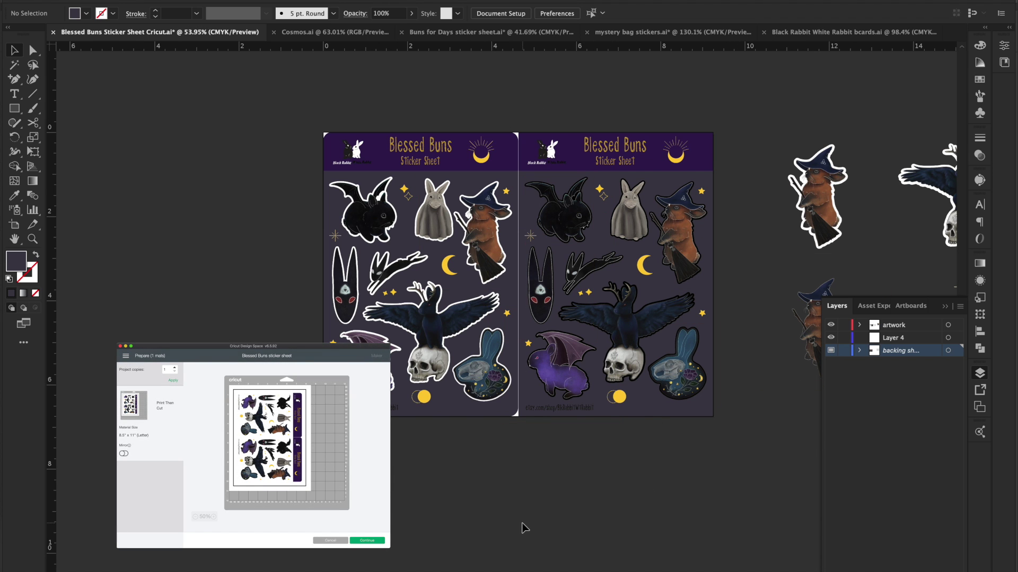
scroll(522, 528, "up", 2)
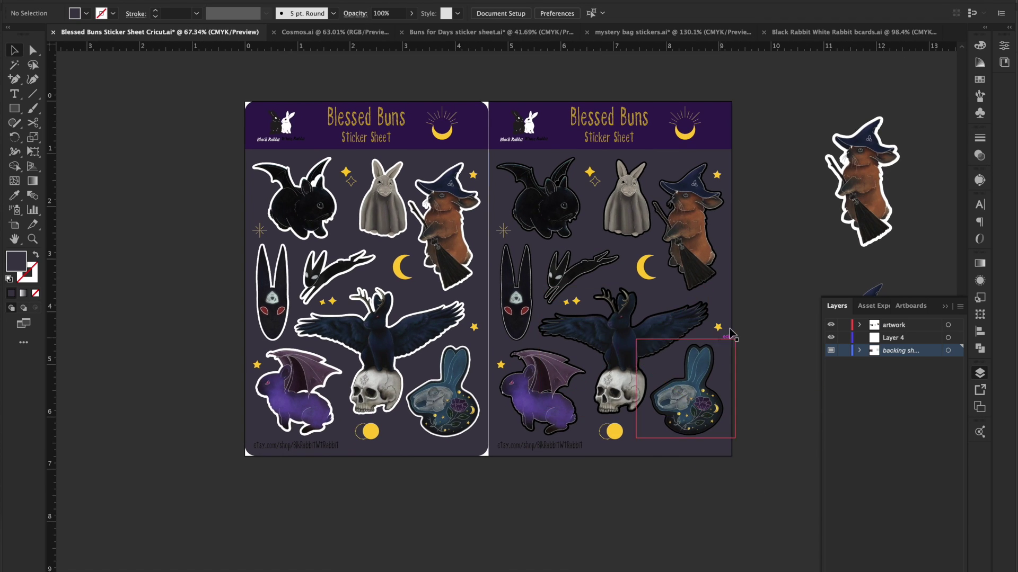
left_click(830, 325)
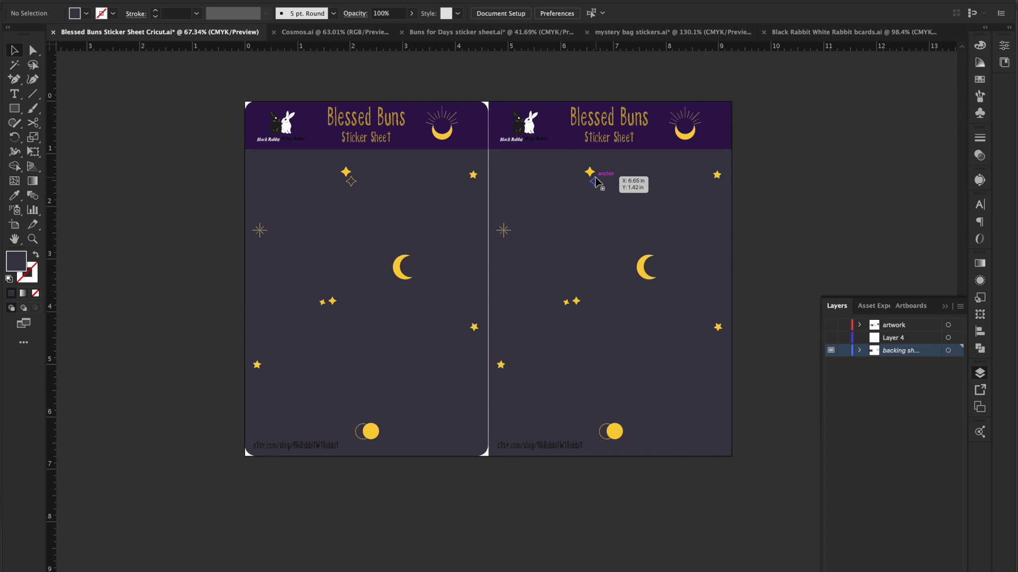
left_click_drag(595, 177, 598, 177)
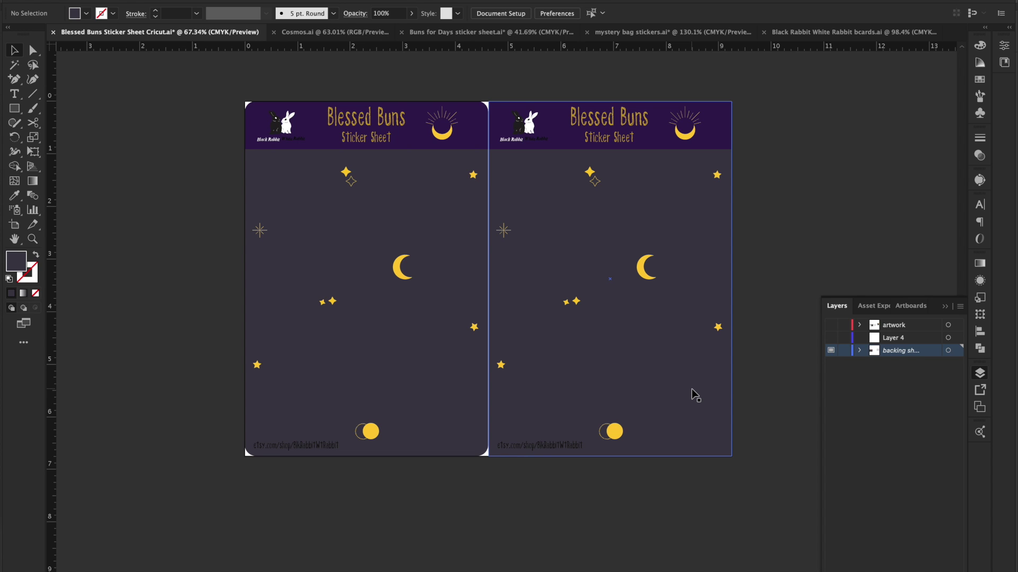
scroll(695, 395, "up", 3)
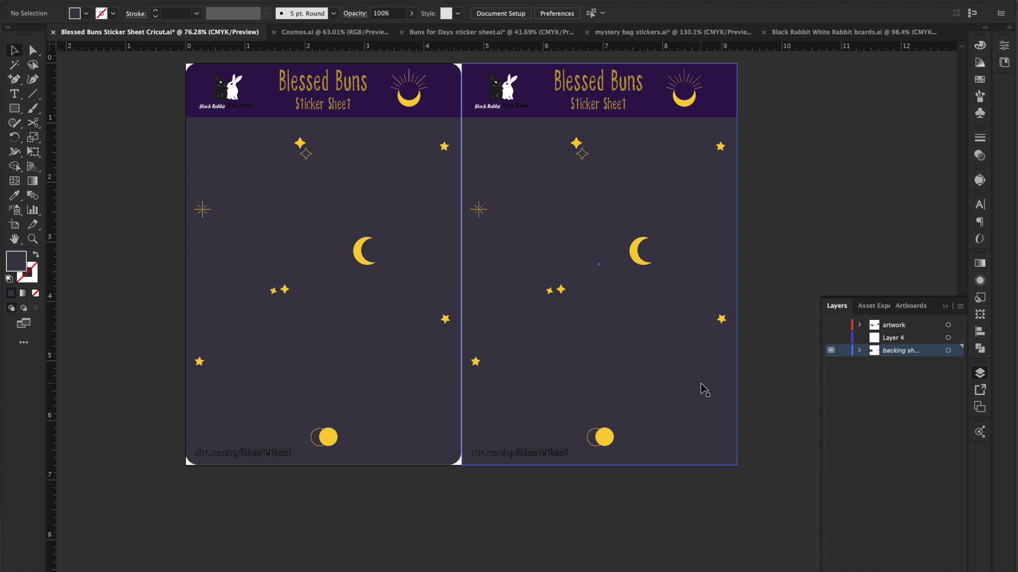
scroll(704, 390, "up", 2)
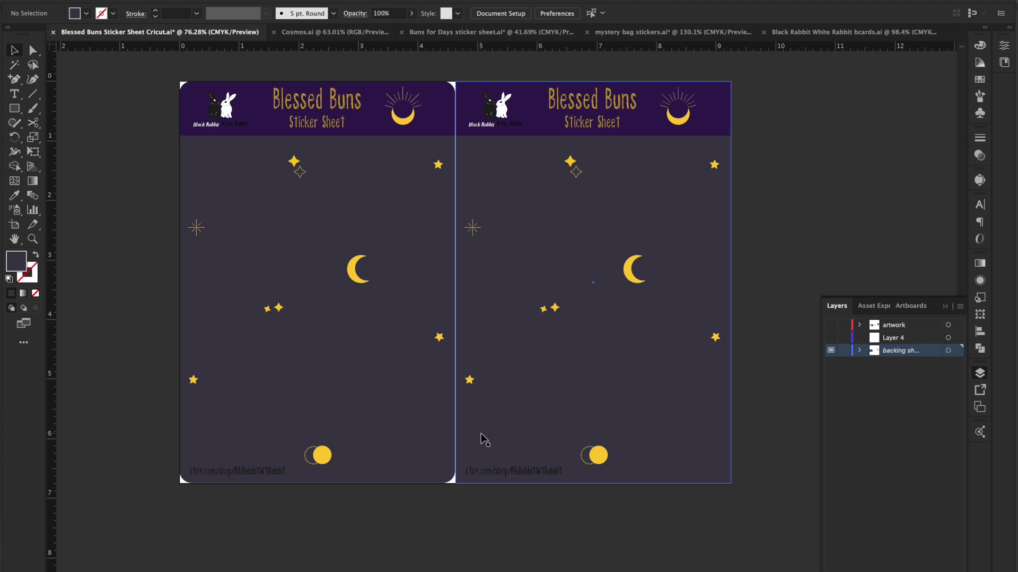
Examine the transform properties of the second backing sheet's background rectangle and deselect it.
left_click(500, 159)
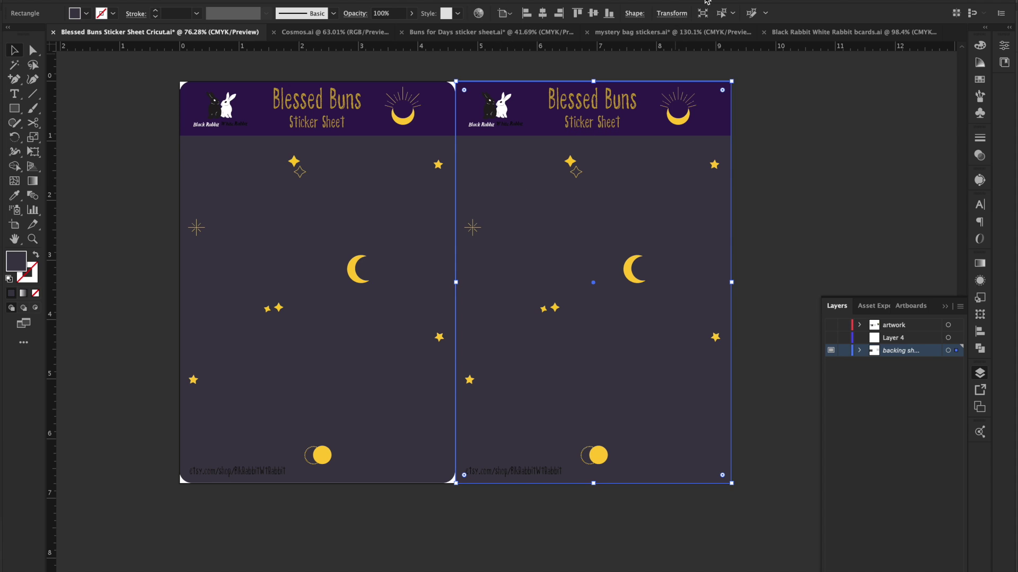
left_click(681, 16)
left_click(755, 84)
Try a freehand rectangle covering the whole artboard and undo it.
left_click(14, 109)
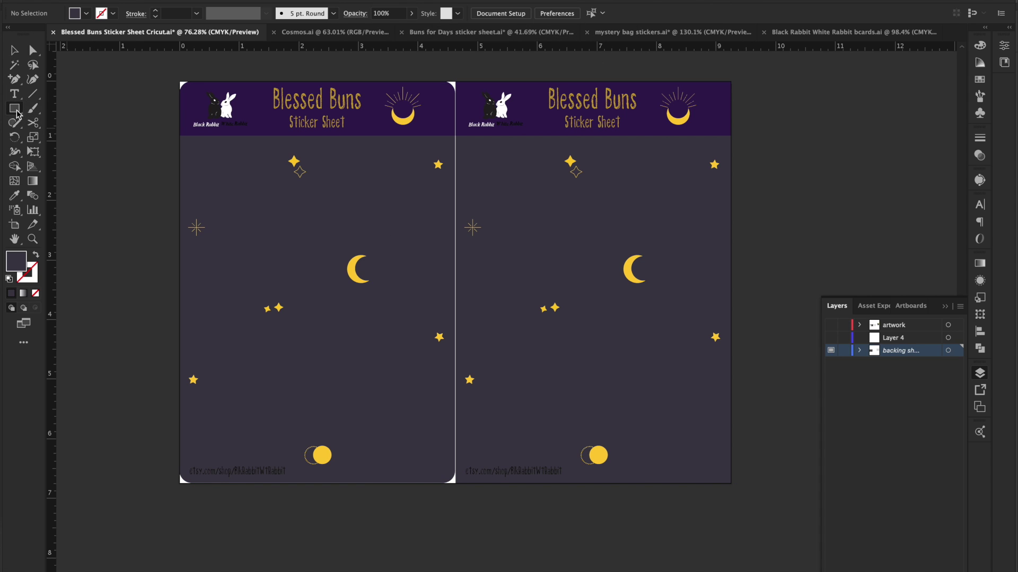
left_click_drag(180, 82, 731, 484)
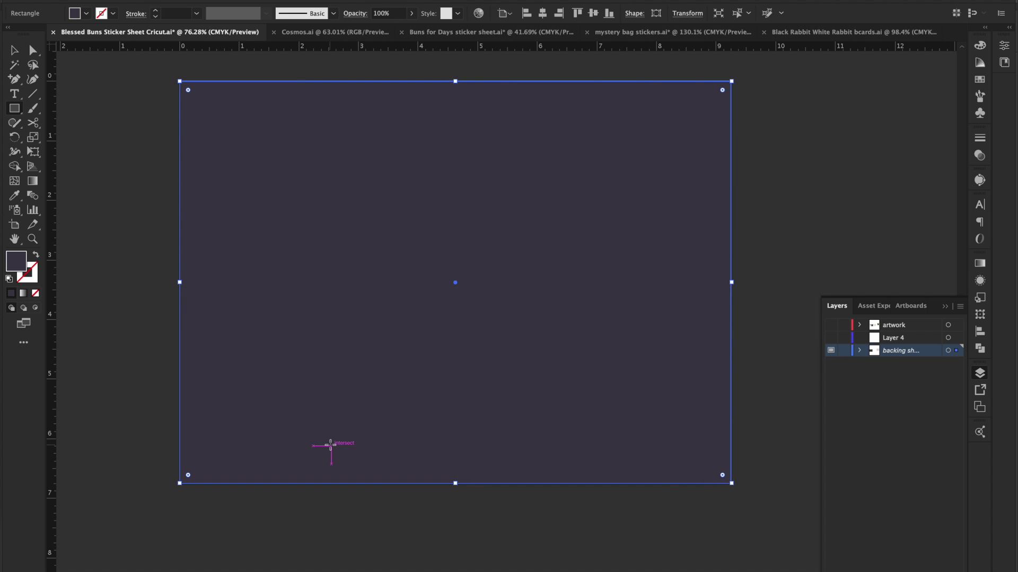
key("ctrl+z")
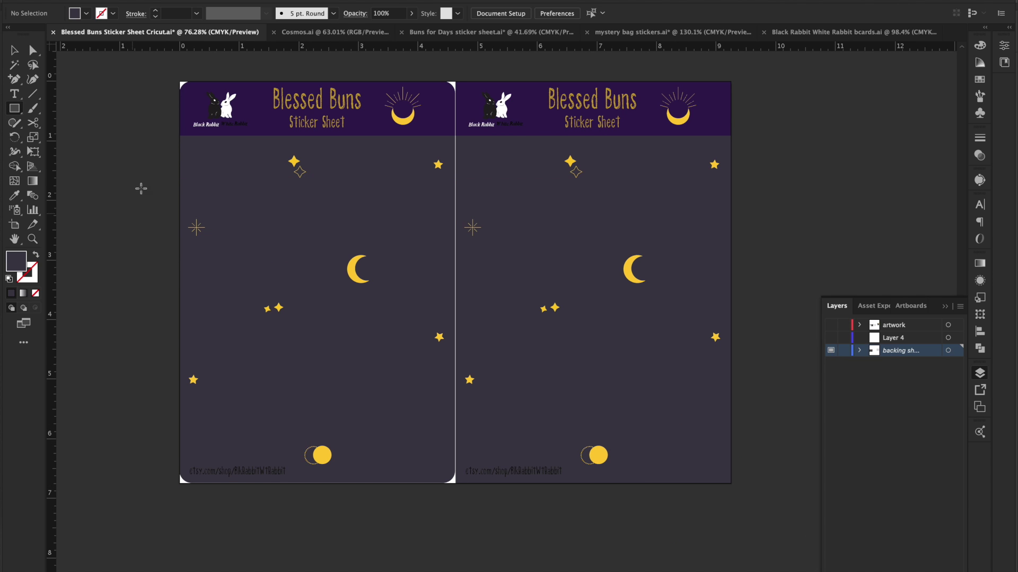
Try a 9.25 x 6.75 in rectangle over the artboard with alignment set to Align to Artboard, and remove it.
left_click(178, 83)
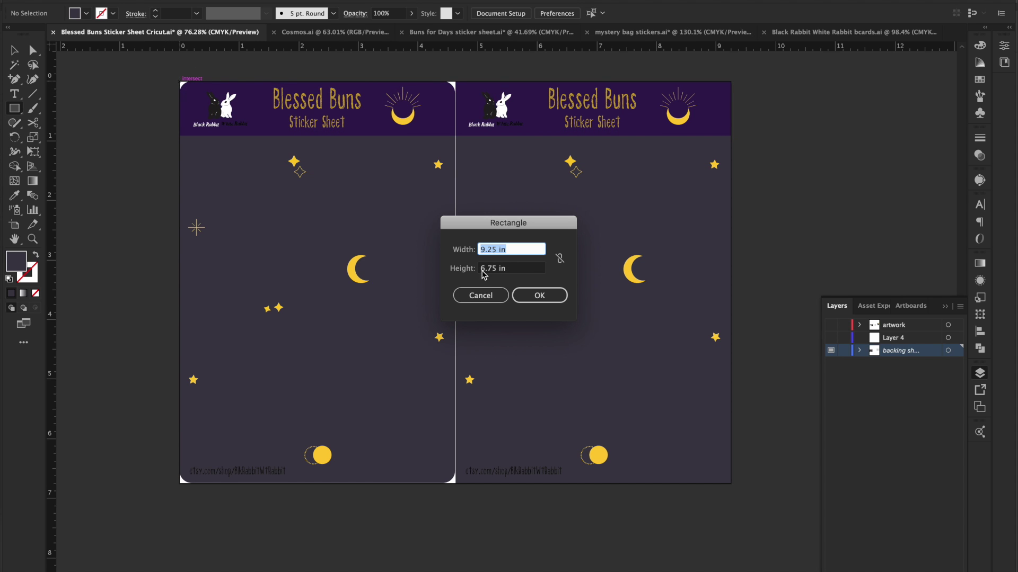
left_click(541, 296)
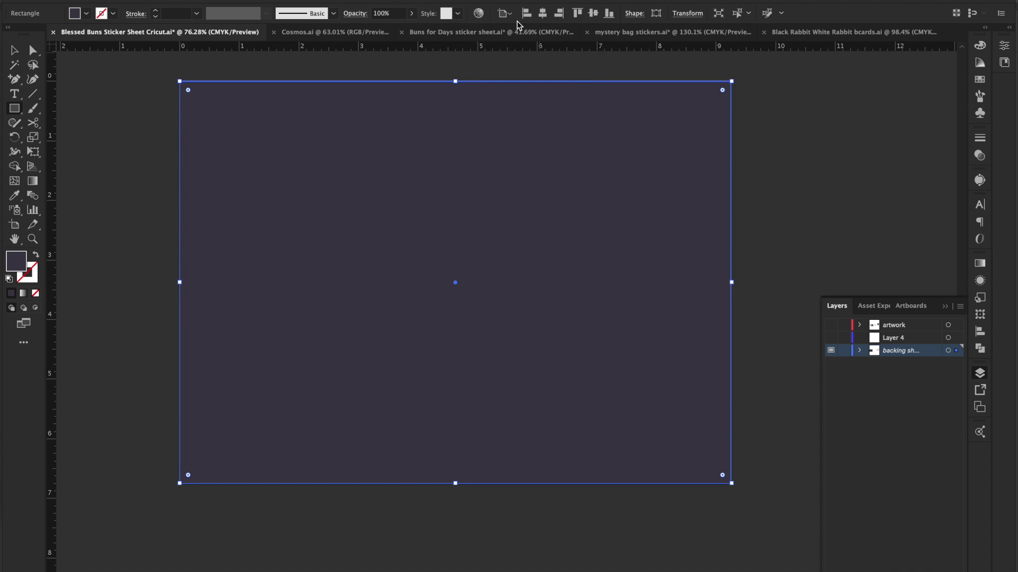
left_click(510, 16)
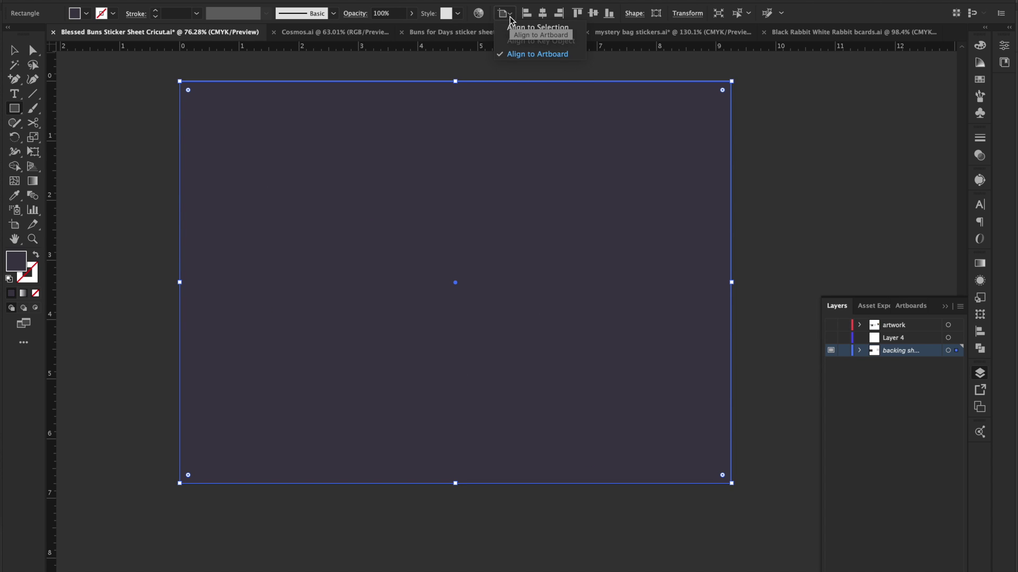
left_click(551, 53)
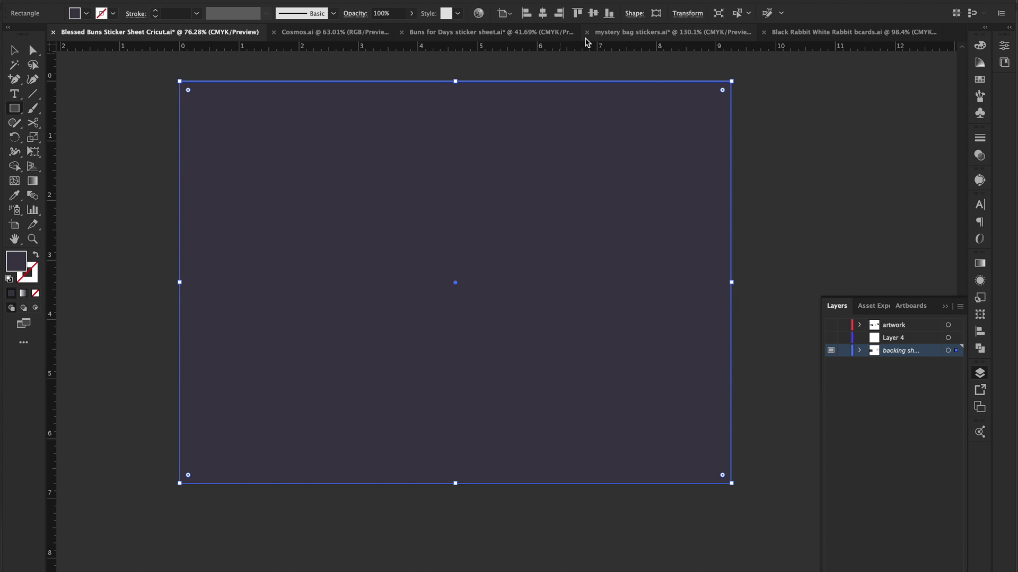
key("ctrl+shift+bracketleft")
key("ctrl+shift+a")
left_click(15, 50)
left_click(145, 64)
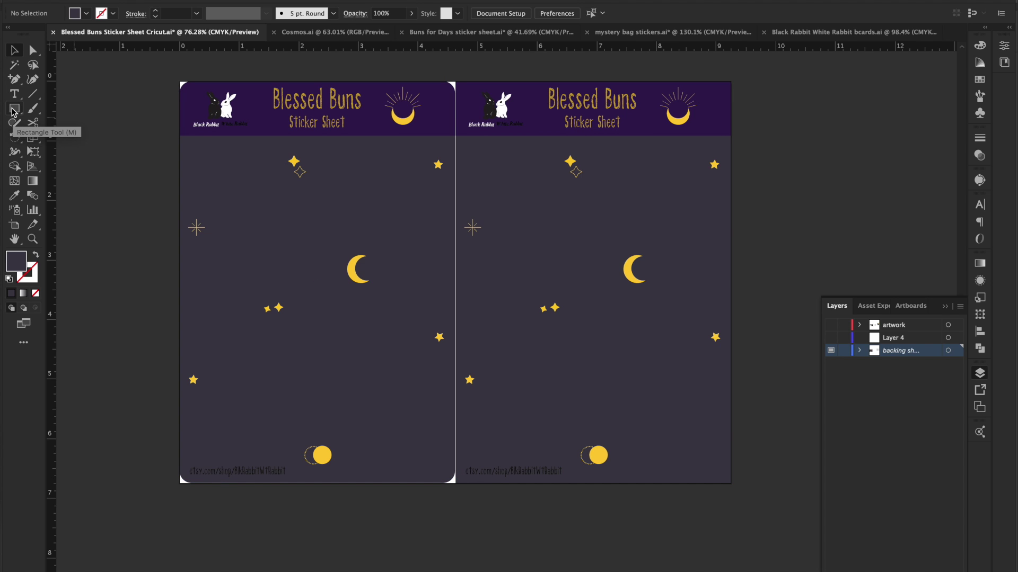
Round all four corners of the second backing sheet's background rectangle to match the first sheet.
left_click(702, 229)
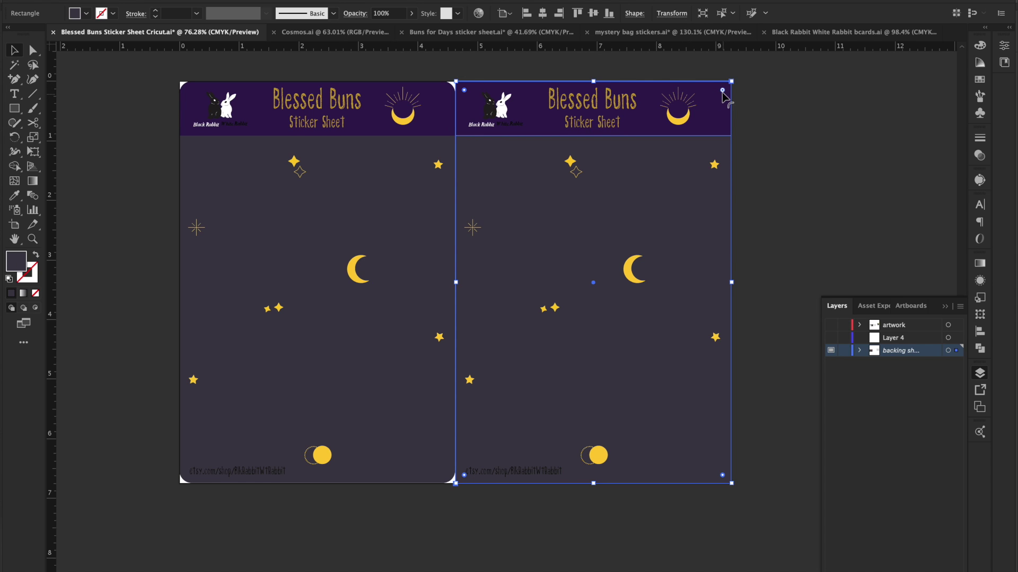
mouse_move(722, 91)
left_mouse_down()
mouse_move(640, 228)
mouse_move(503, 419)
mouse_move(705, 41)
mouse_move(728, 52)
mouse_move(688, 168)
mouse_move(720, 94)
left_mouse_up()
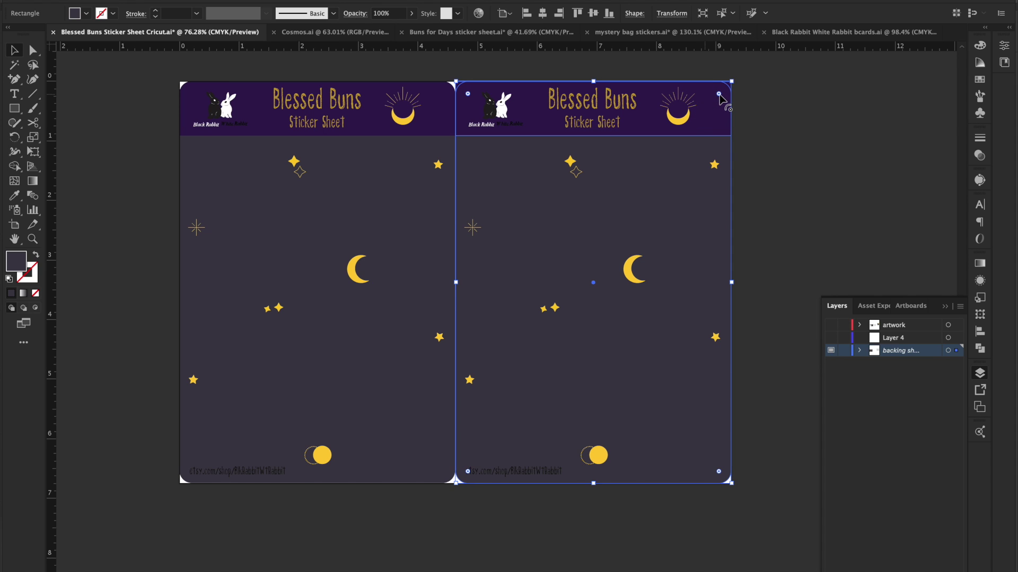
left_click(761, 104)
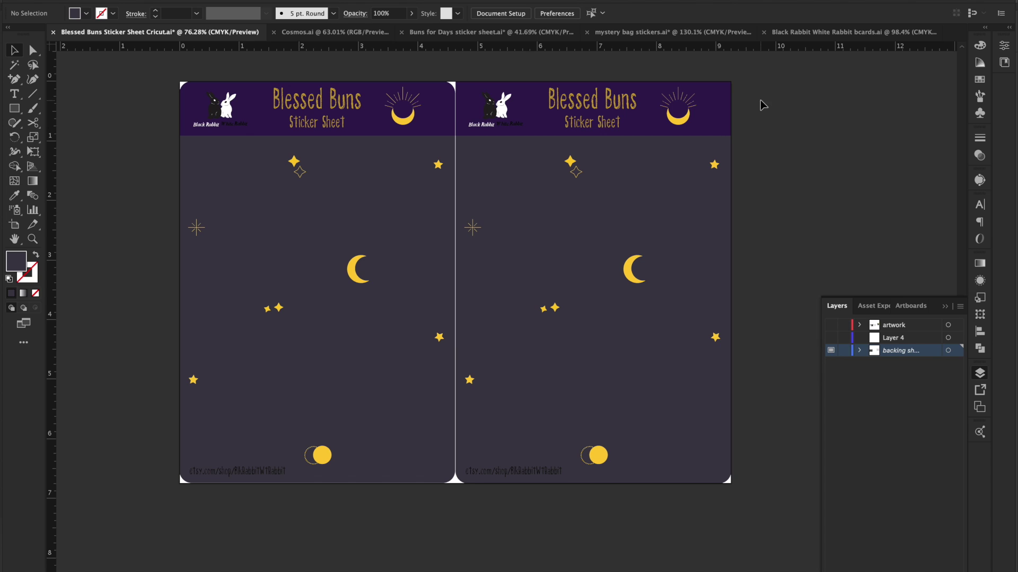
Round the upper corners of the second sheet's purple header band to a 0.2 in radius.
left_click(467, 96)
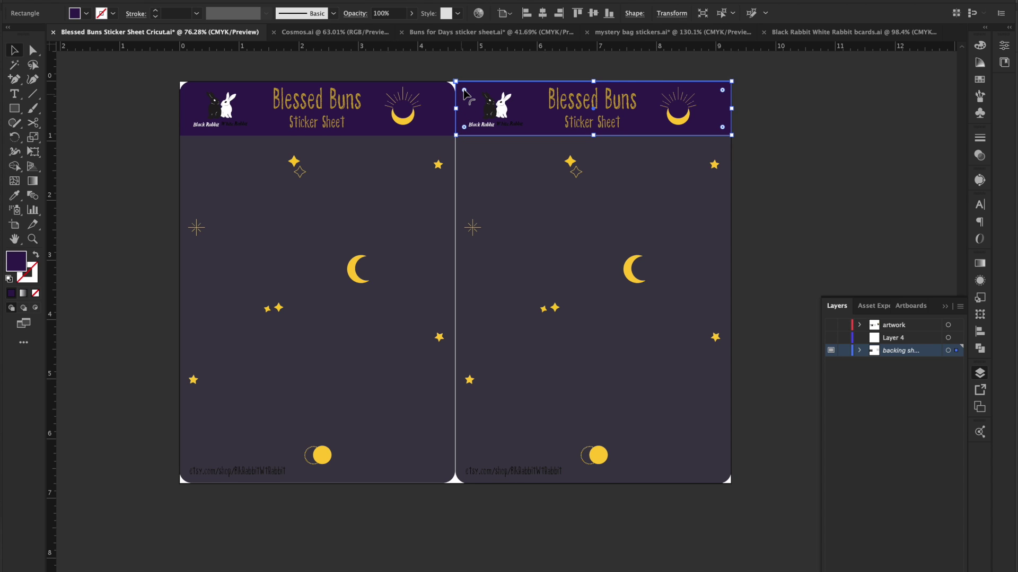
left_click(723, 92)
left_click_drag(722, 93, 720, 95)
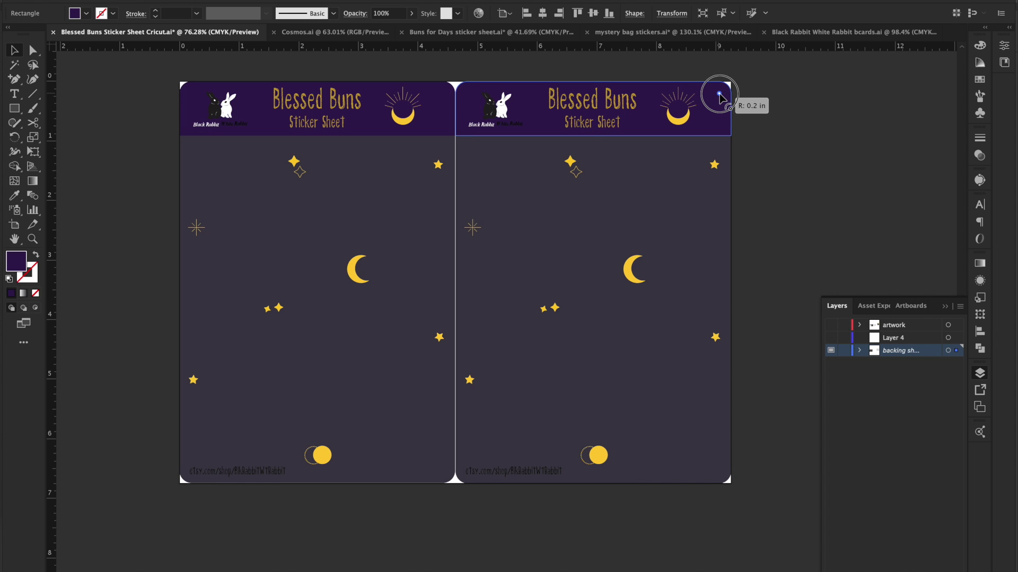
left_click(840, 125)
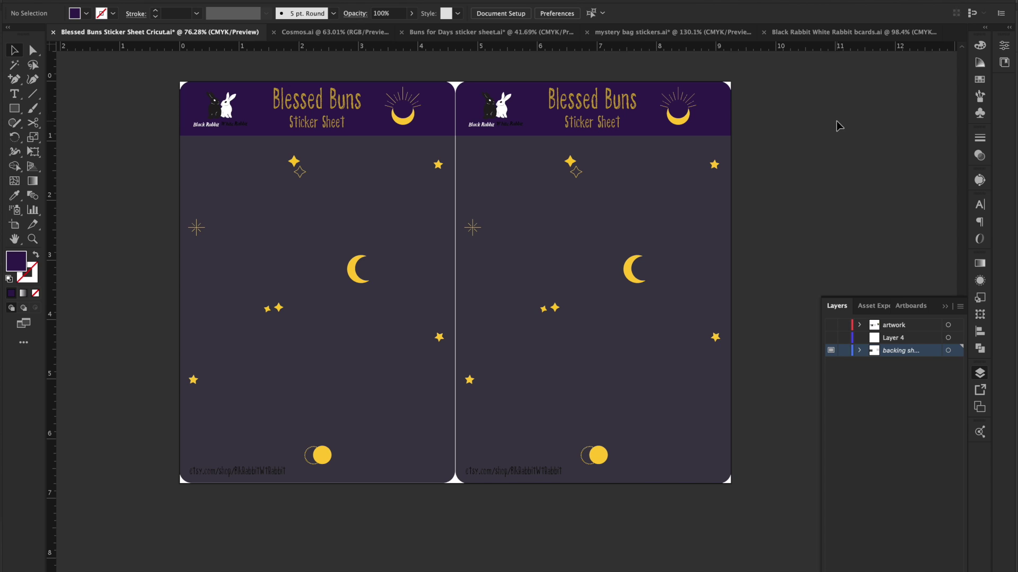
Draw a purple rounded rectangle about 2.6 x 2.8 in on the empty canvas beside the artboard.
left_click(14, 112)
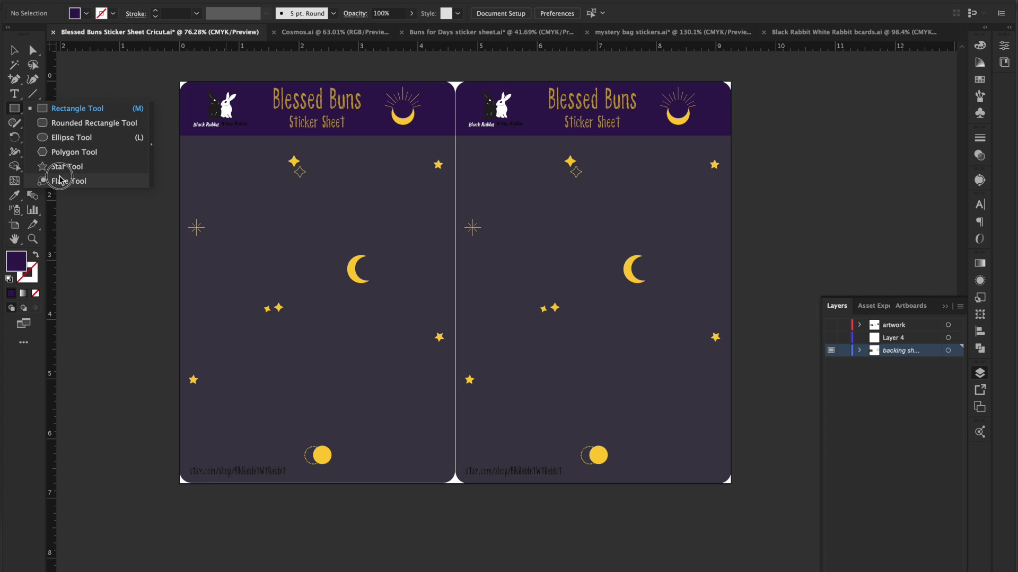
left_click(69, 126)
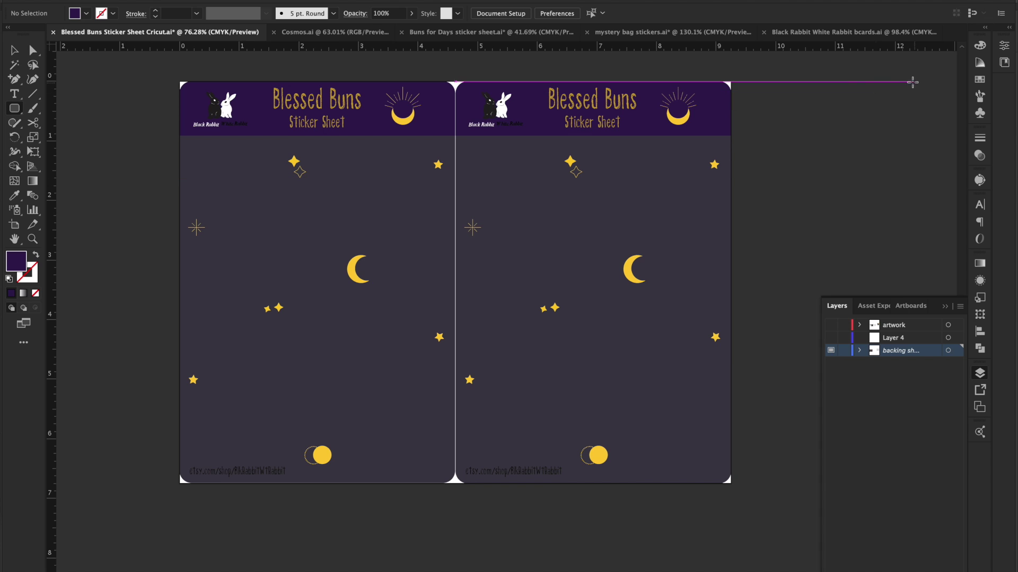
left_click_drag(783, 111, 935, 276)
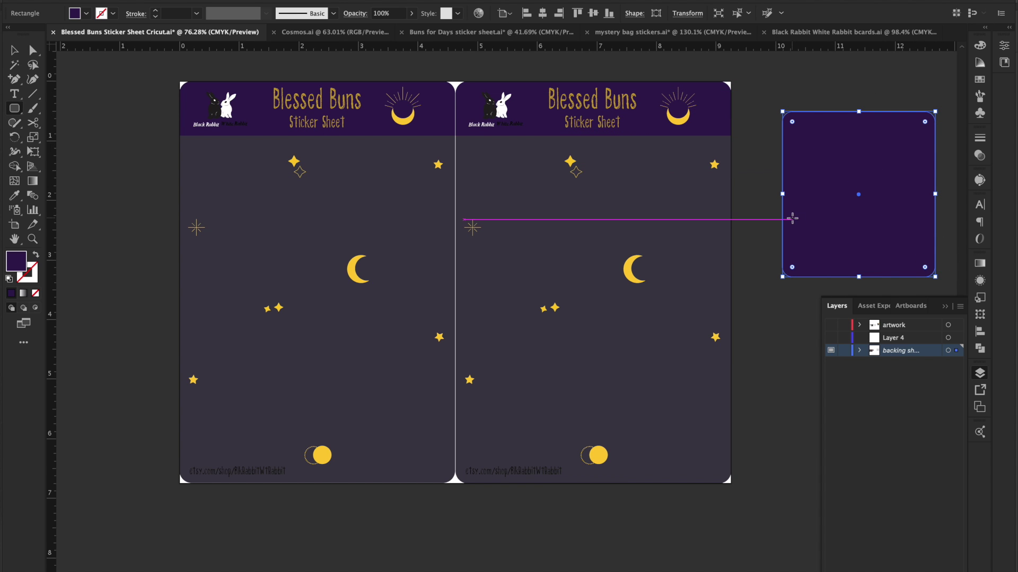
Create a 2.5609 x 2.775 in rounded rectangle with a 0.2 in corner radius on the empty canvas beside the artboard.
left_click_drag(773, 359, 482, 292)
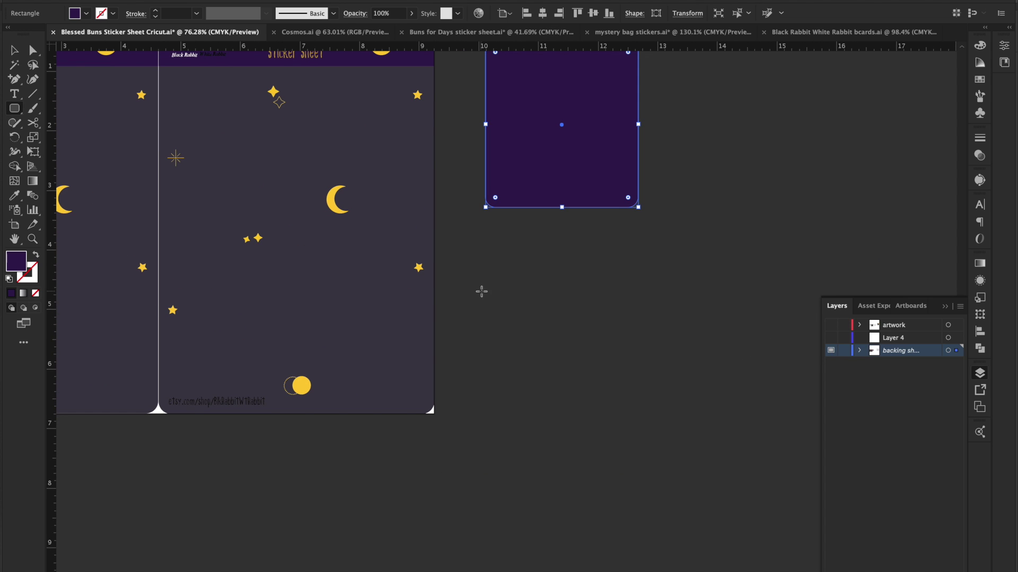
left_click(511, 269)
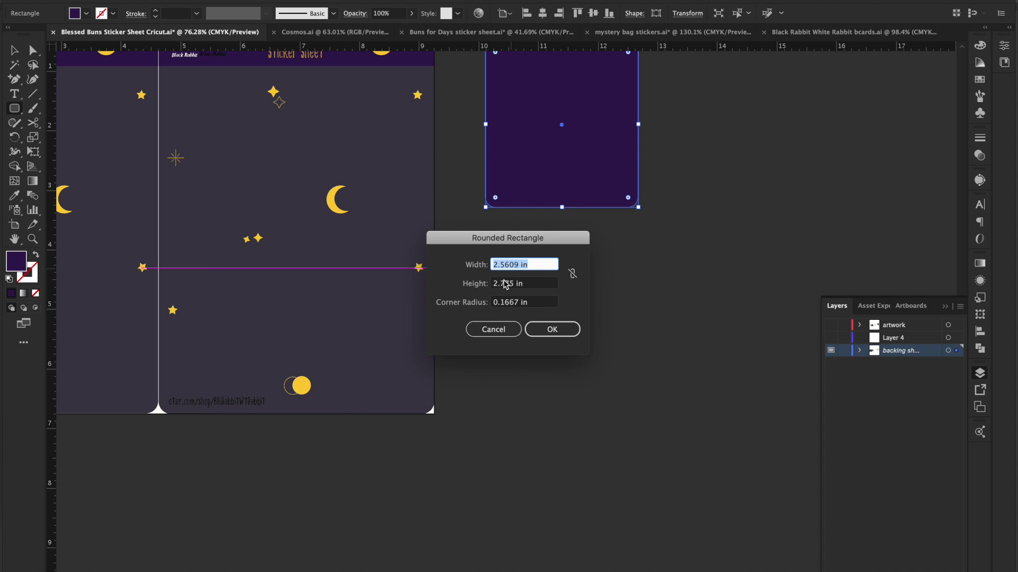
left_click(522, 307)
key("shift+Left")
key("shift+Left")
key("shift+Left")
key("shift+Left")
type("2")
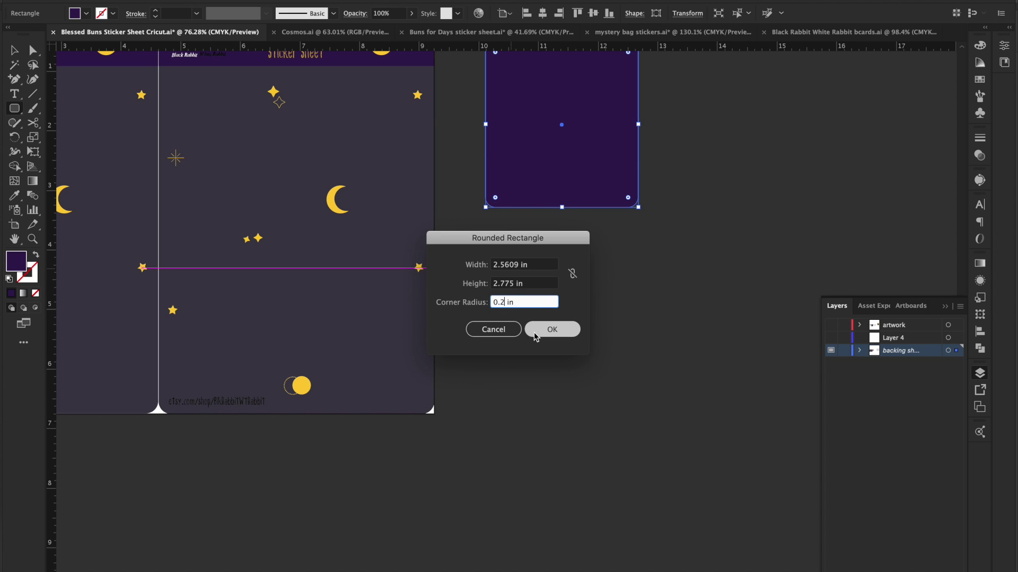
left_click(547, 329)
key("v")
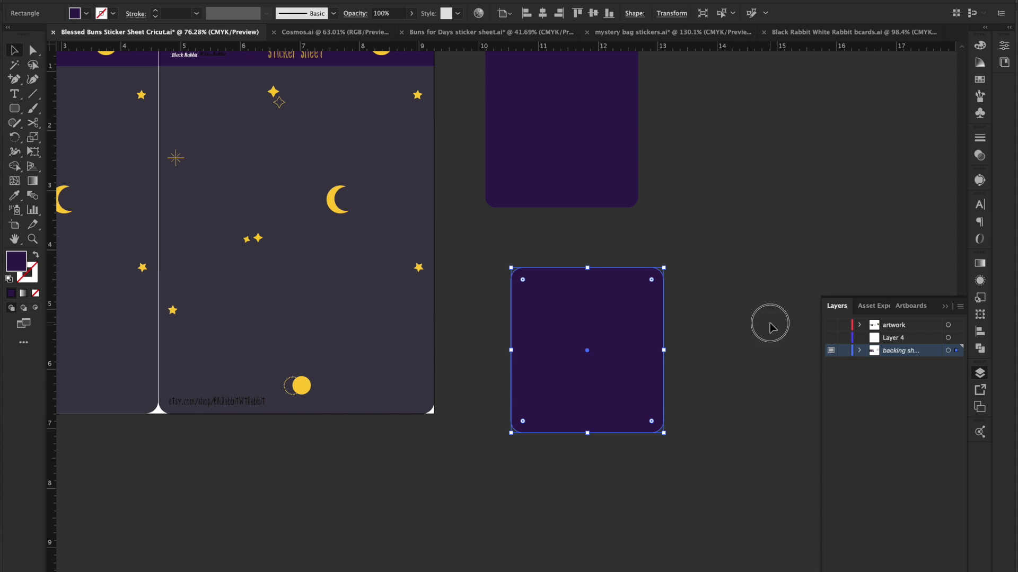
Delete both purple test rectangles from the canvas beside the artboard.
left_click(809, 365)
left_click(602, 325)
key("Delete")
left_click(561, 132)
key("Delete")
left_click_drag(520, 256, 756, 266)
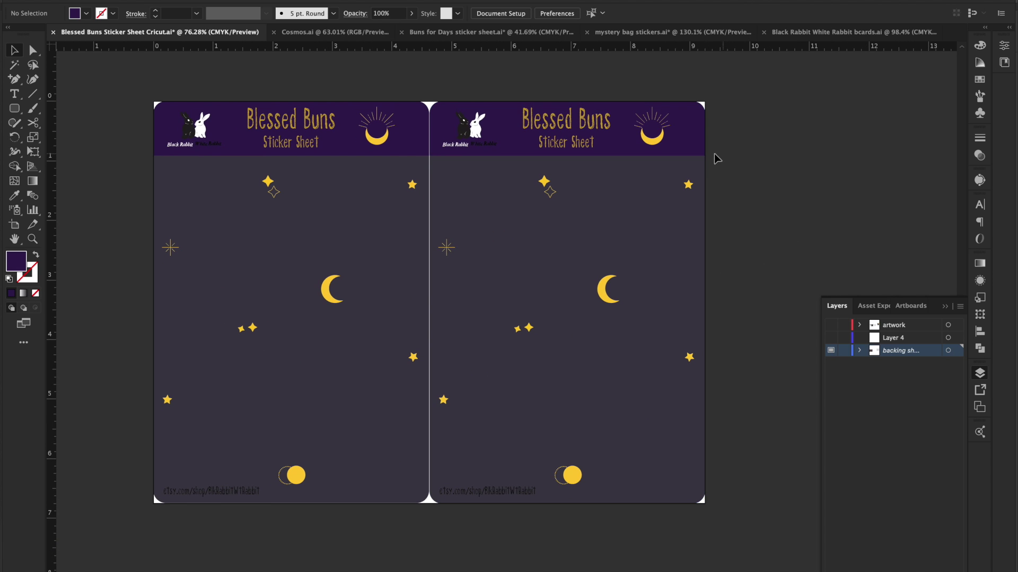
left_click(694, 152)
left_click(706, 185)
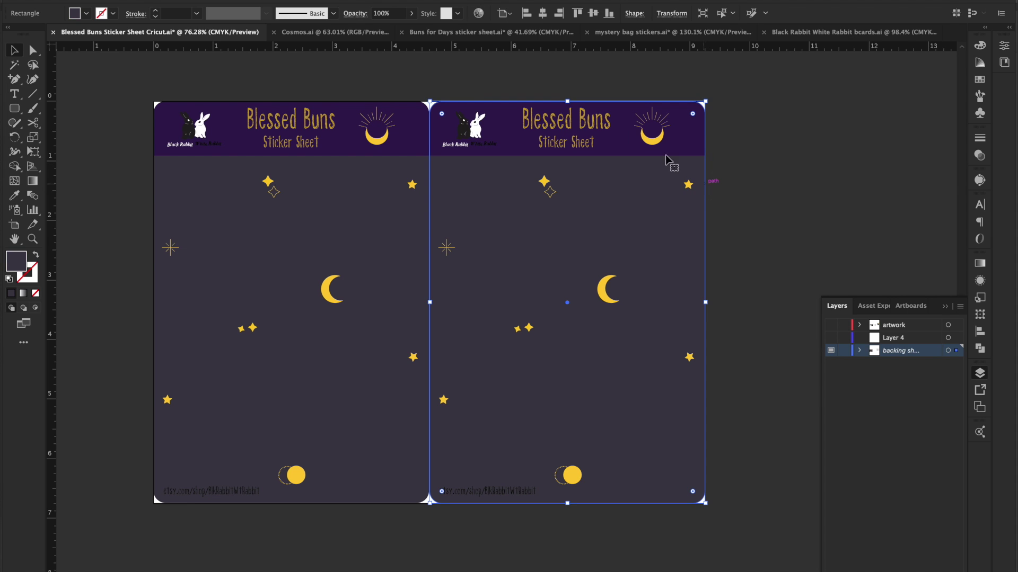
left_click(731, 111)
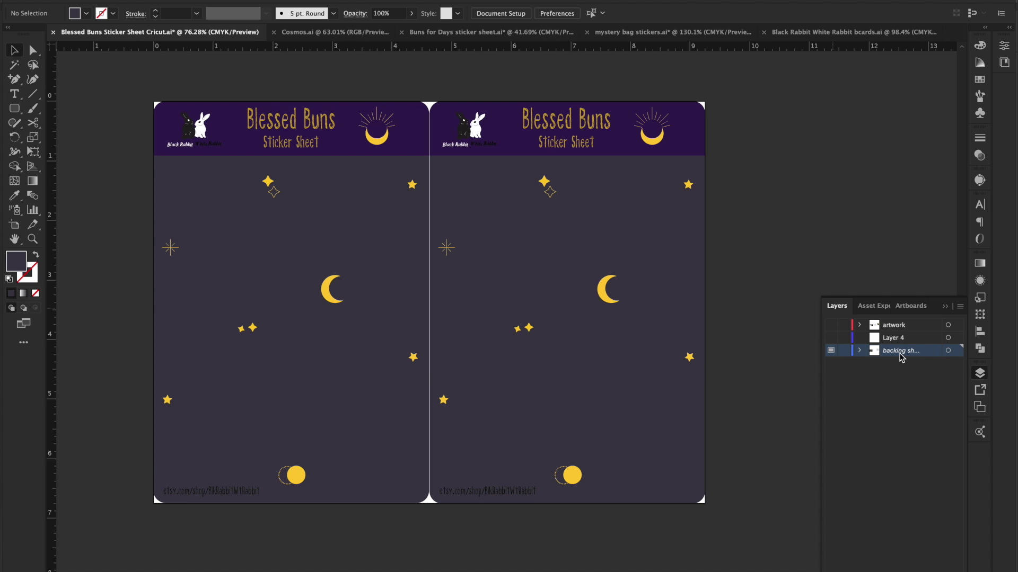
Turn the backing sheet layer's Template option off and on again to lock the layer.
left_click(960, 307)
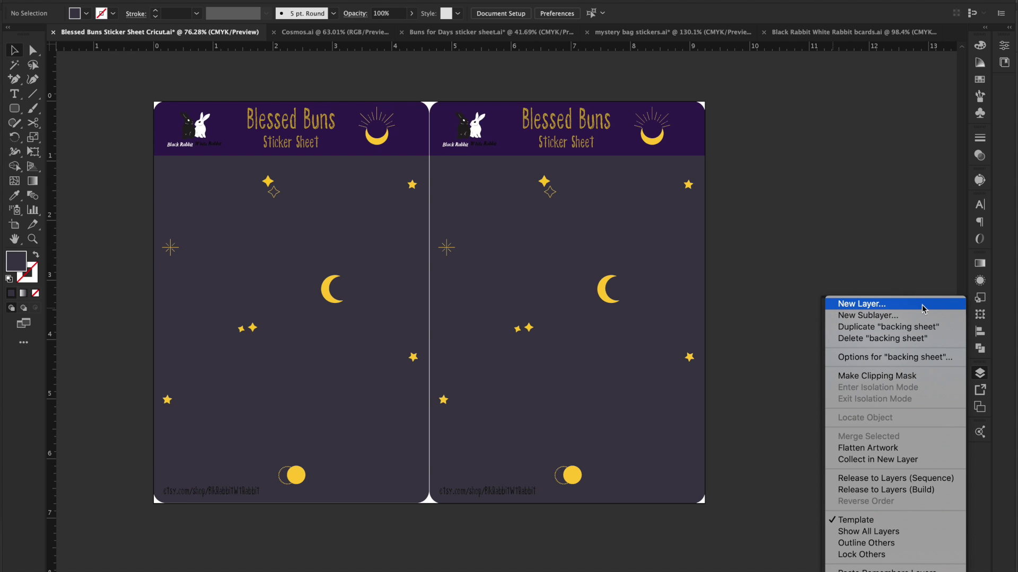
left_click(883, 522)
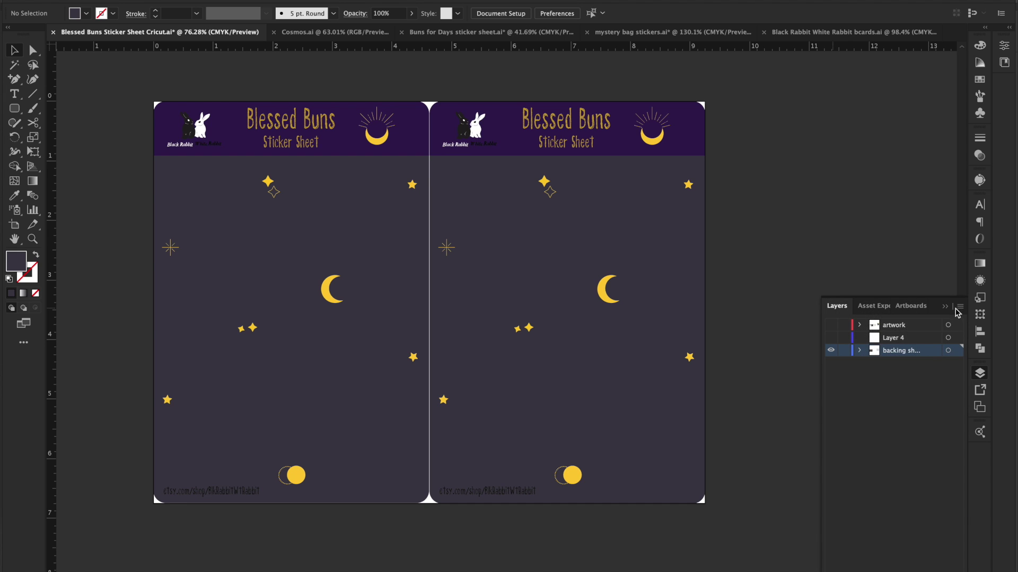
left_click(959, 307)
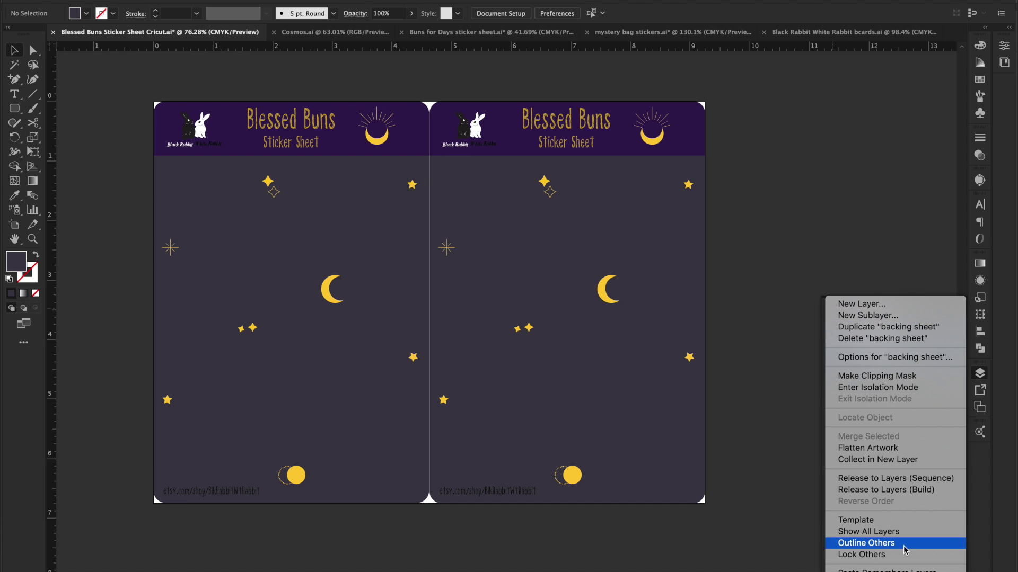
left_click(892, 521)
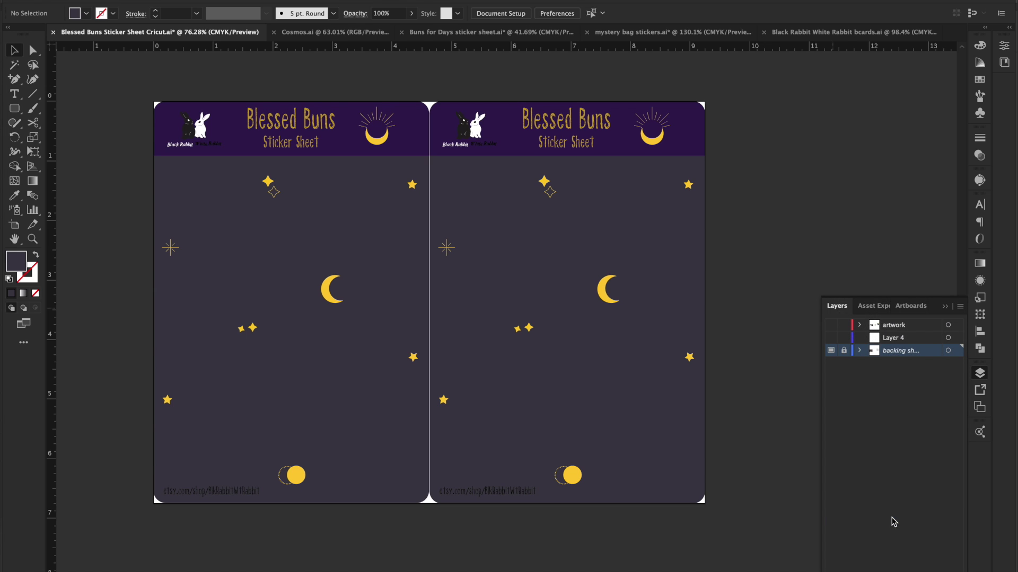
left_click(843, 351)
Show the artwork layer and examine the bordered and borderless witch bunny artwork beside the artboard.
left_click(830, 325)
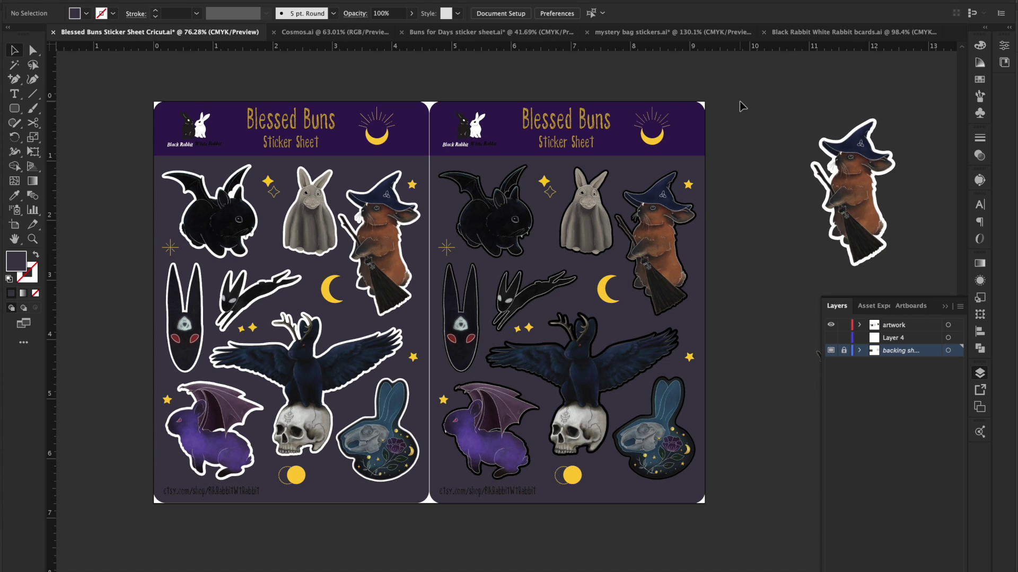
left_click_drag(780, 96, 508, 103)
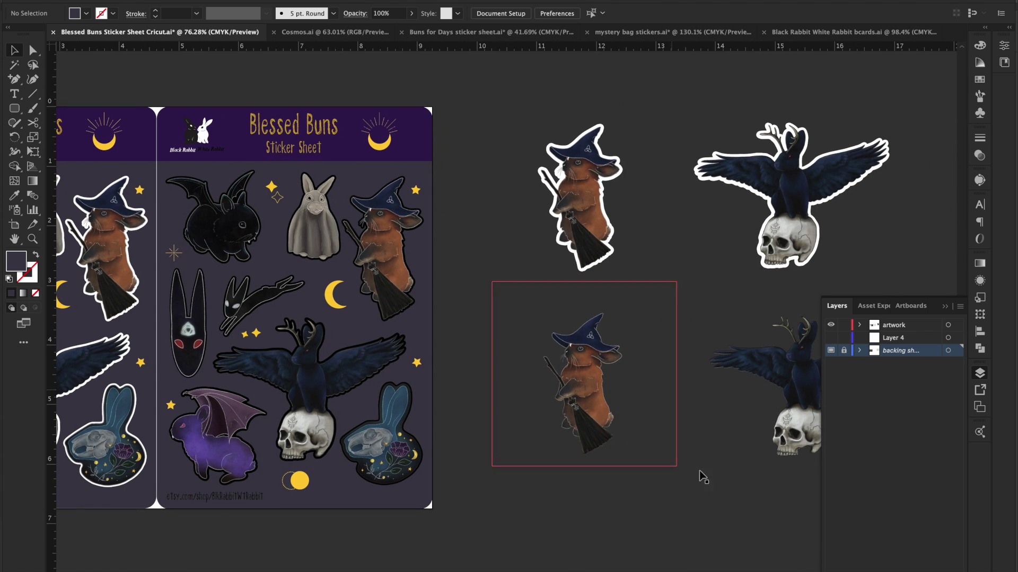
scroll(604, 434, "up", 3)
scroll(596, 425, "up", 2)
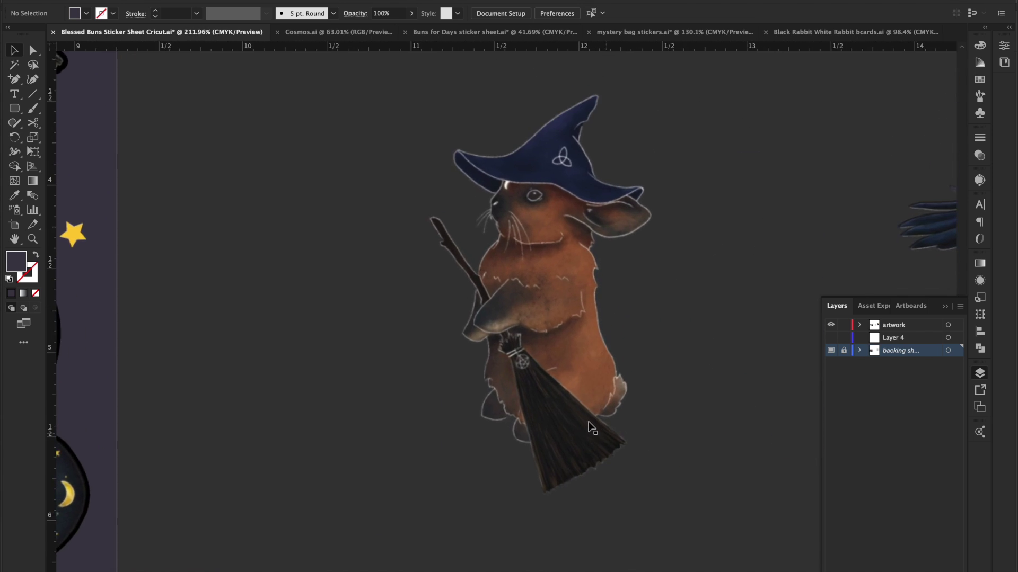
left_click(570, 281)
scroll(571, 281, "down", 2)
scroll(570, 281, "down", 3)
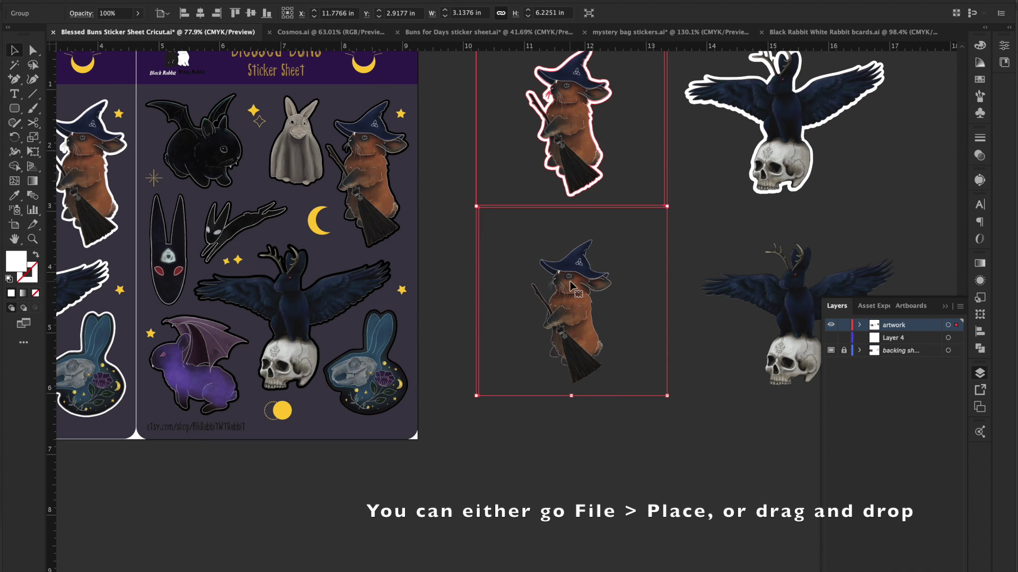
scroll(570, 286, "up", 2)
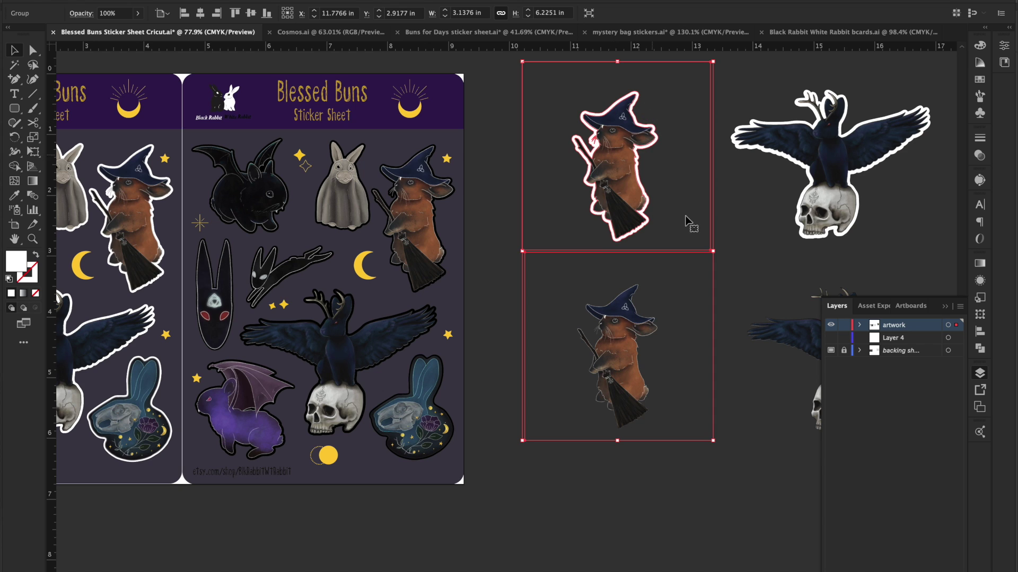
left_click(491, 93)
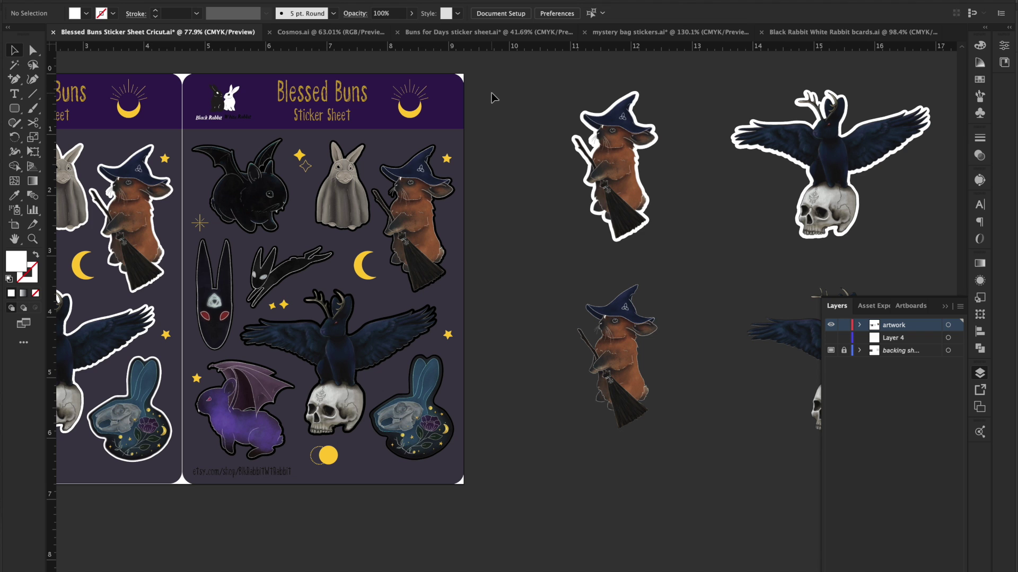
scroll(491, 94, "up", 3)
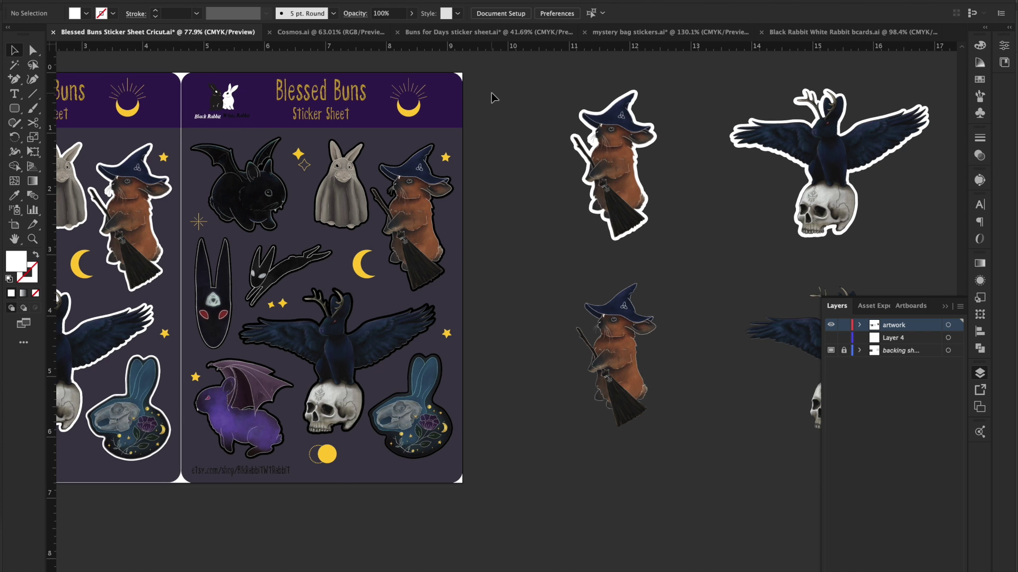
scroll(517, 355, "up", 3)
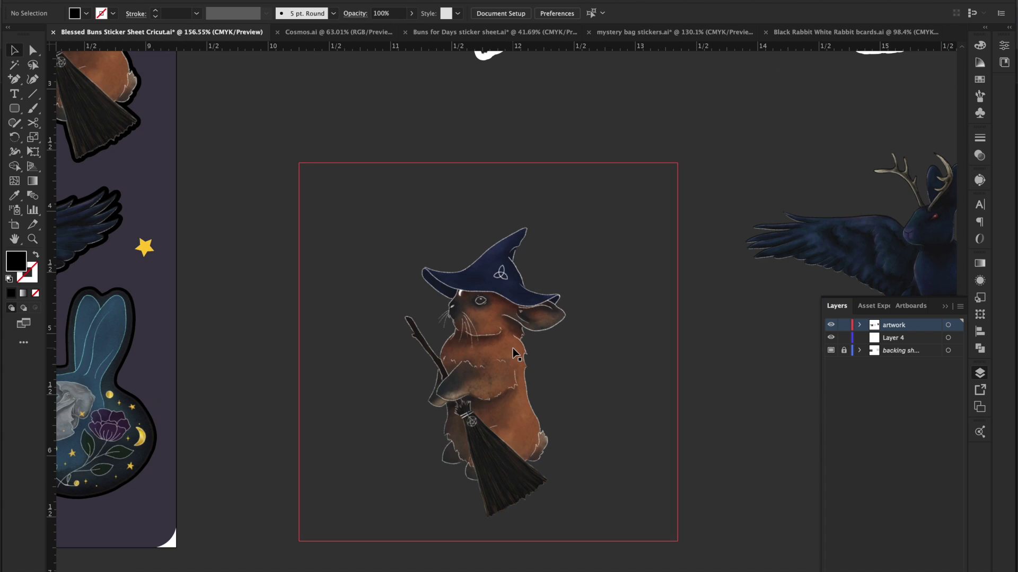
Move the borderless Witchy_Bunny.png image from the artwork layer to Layer 4, keeping it in place.
left_click(885, 338)
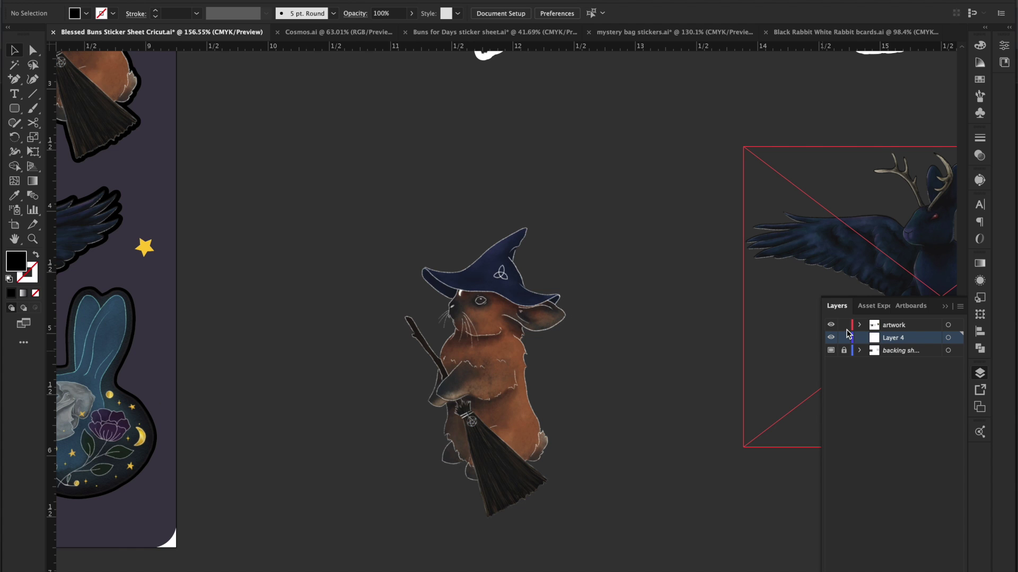
left_click(485, 406)
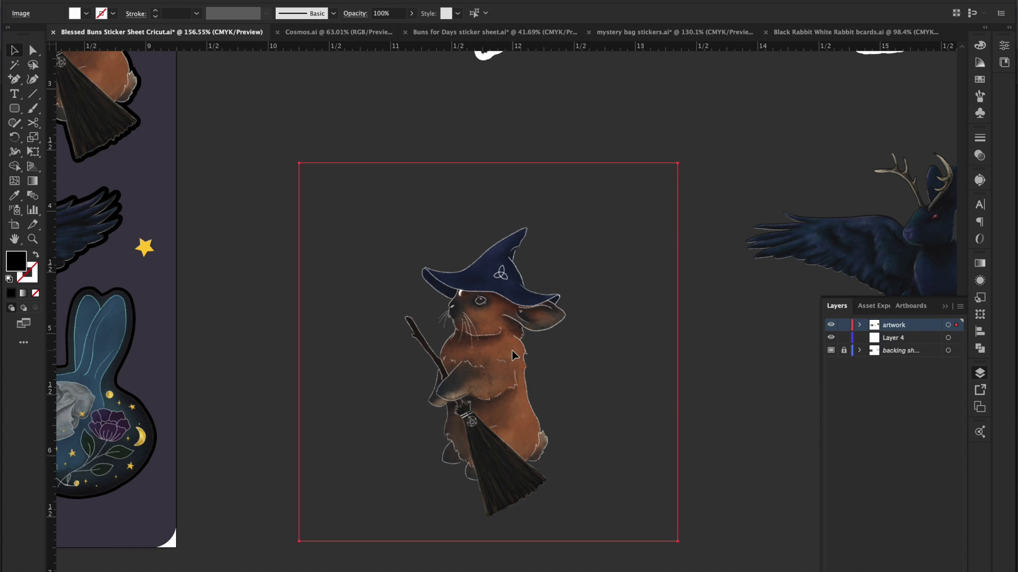
key("a")
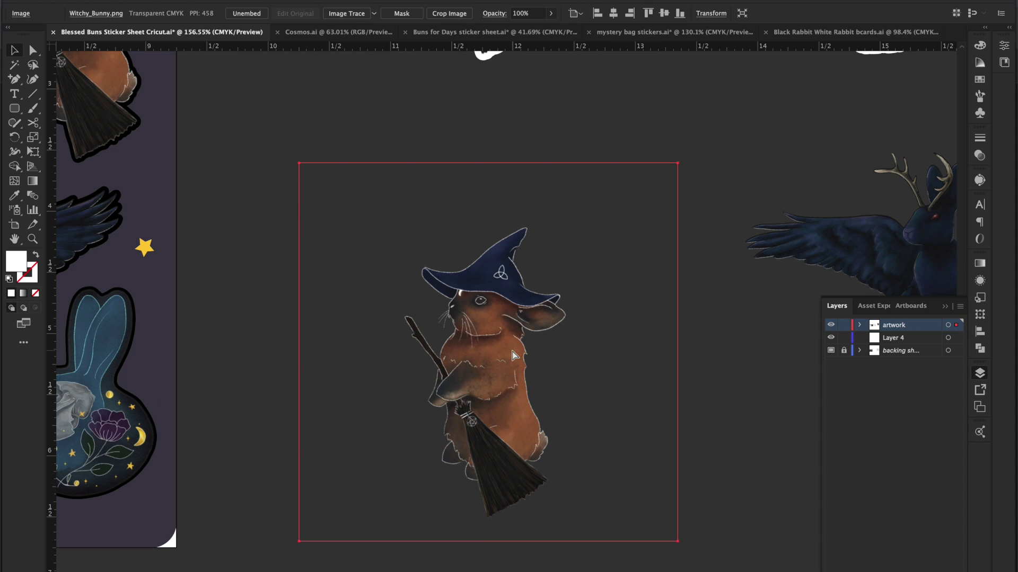
key("v")
left_click(875, 340)
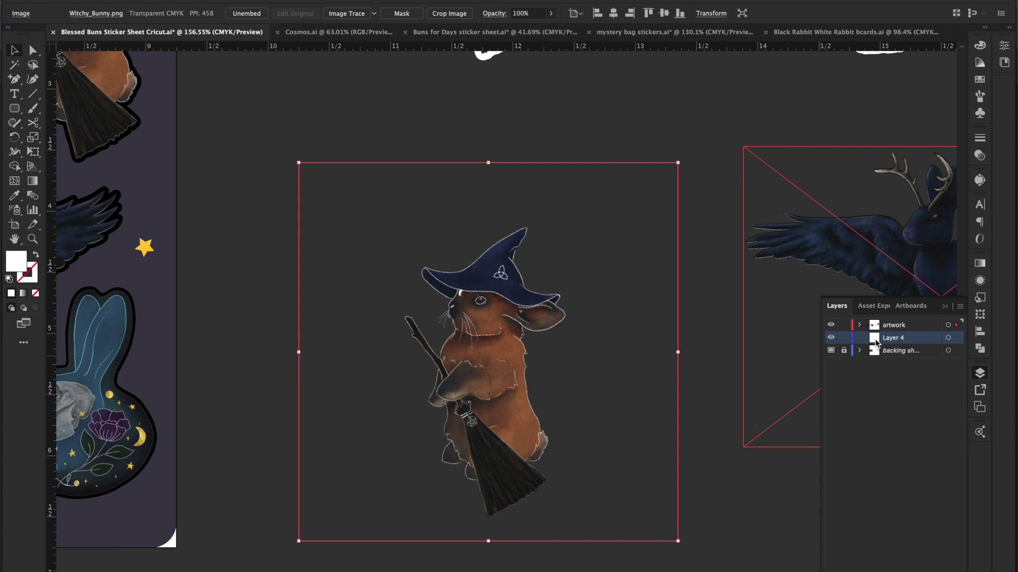
key("a")
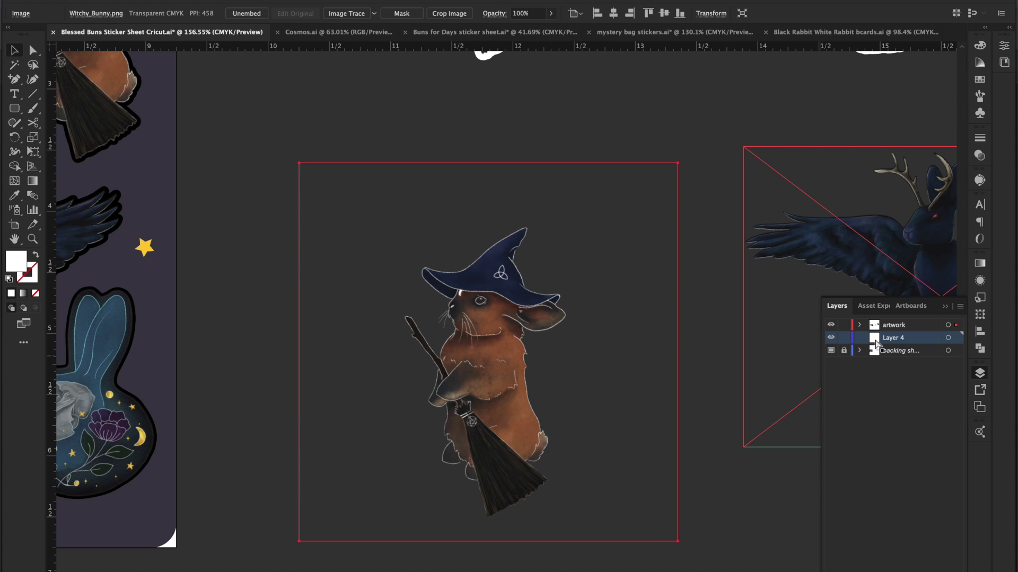
key("ctrl+x")
key("ctrl+f")
Hide the artwork layer and select the witch bunny image on Layer 4.
left_click(831, 325)
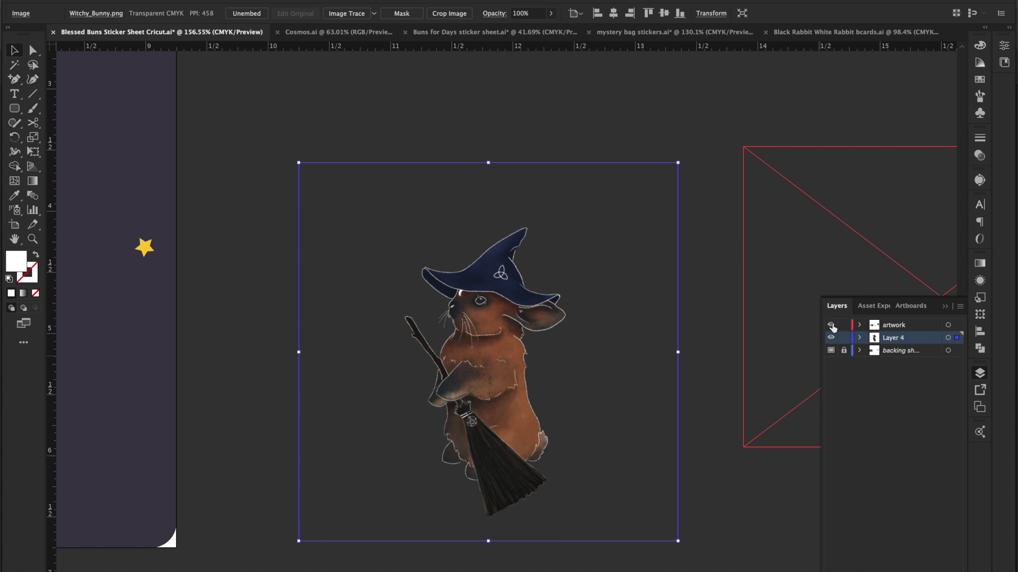
left_click(831, 325)
left_click(831, 325)
left_click(644, 91)
left_click(486, 362)
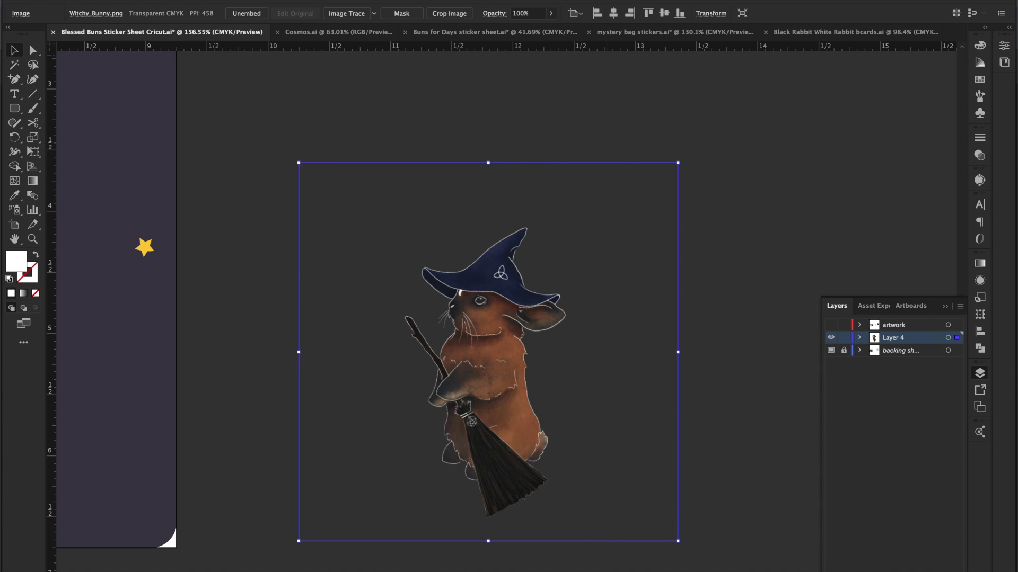
left_click(146, 0)
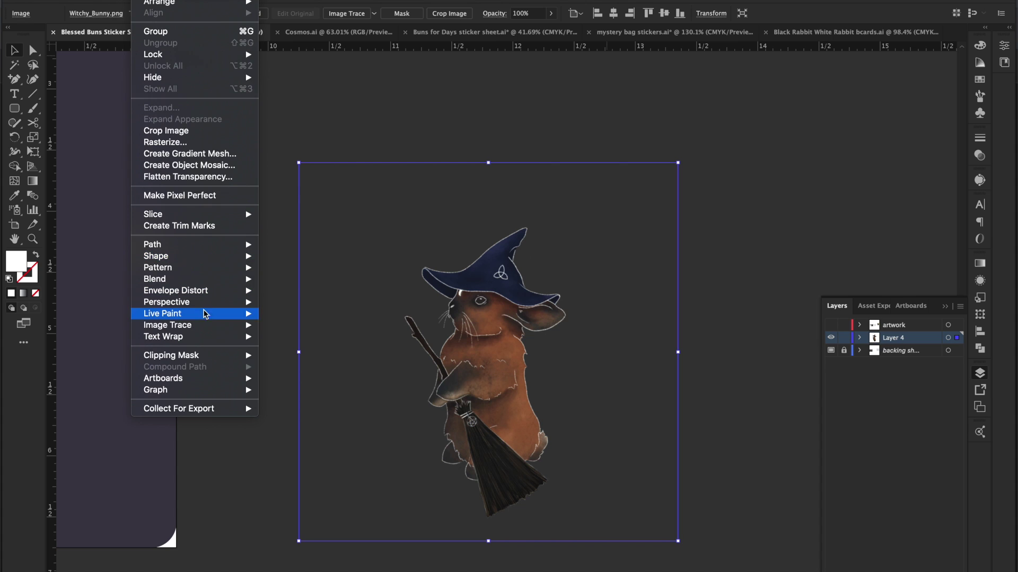
mouse_move(201, 325)
left_click(273, 326)
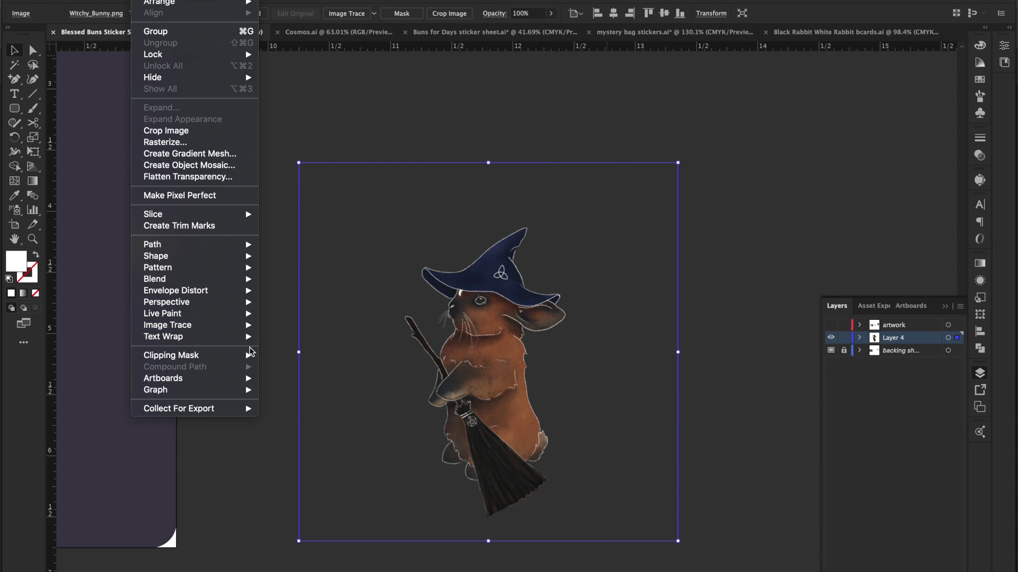
left_click(399, 81)
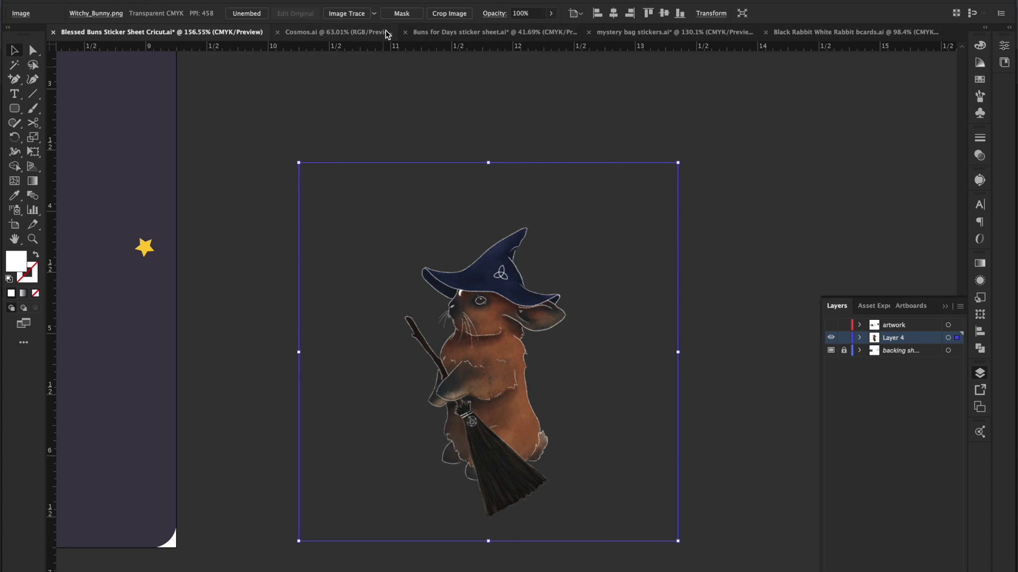
Display the Image Trace settings and trace the witch bunny image with the Black and White Logo preset.
left_click(980, 180)
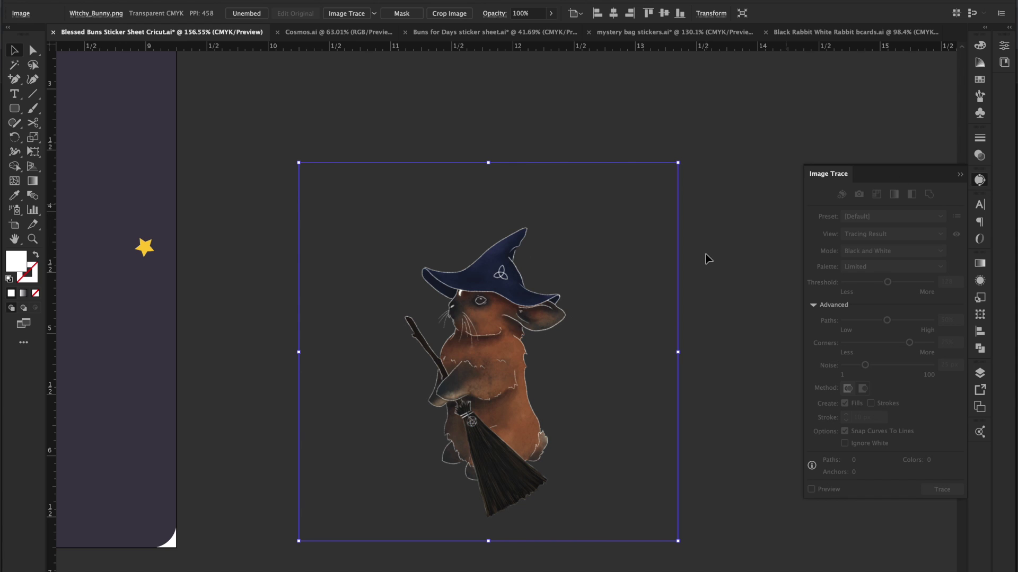
left_click(374, 14)
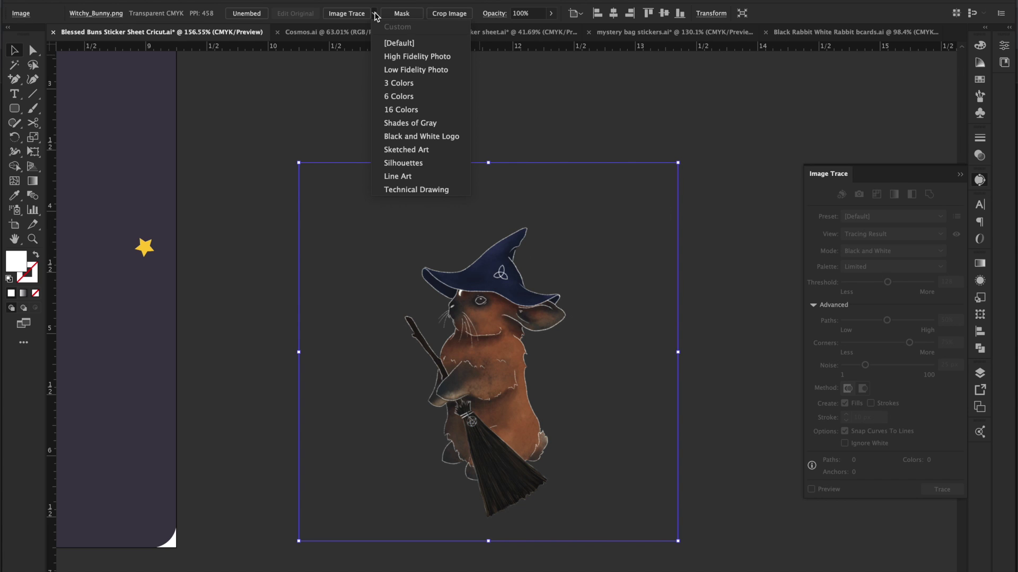
left_click(439, 139)
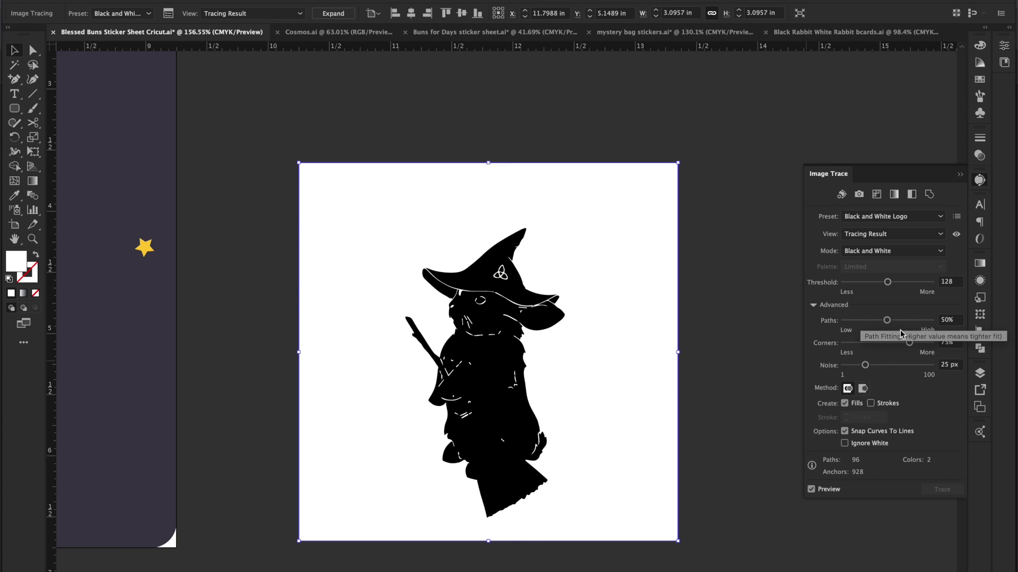
Ignore white in the witch bunny trace and raise its threshold to 224 for a solid silhouette.
left_click(845, 444)
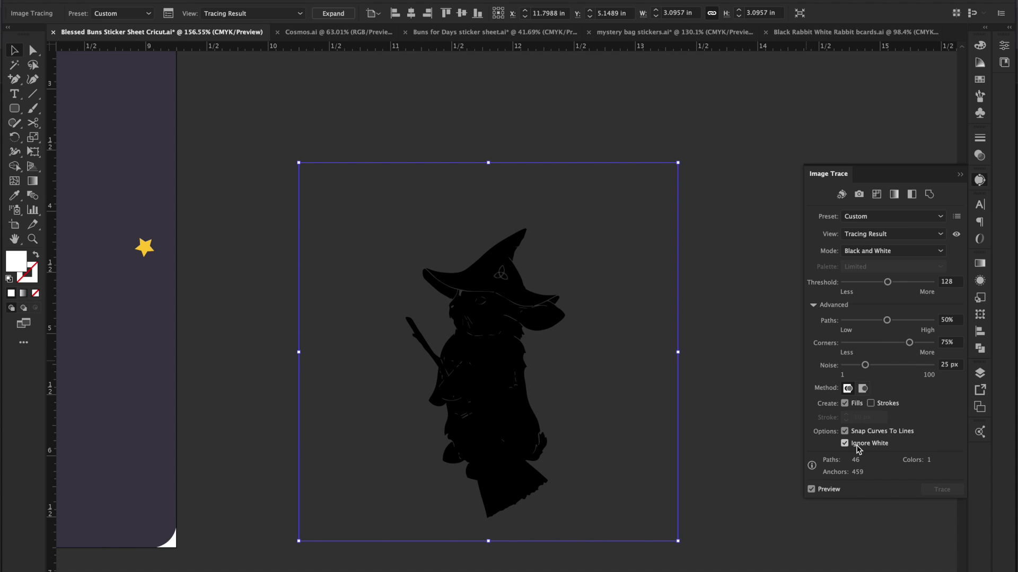
scroll(493, 355, "up", 5)
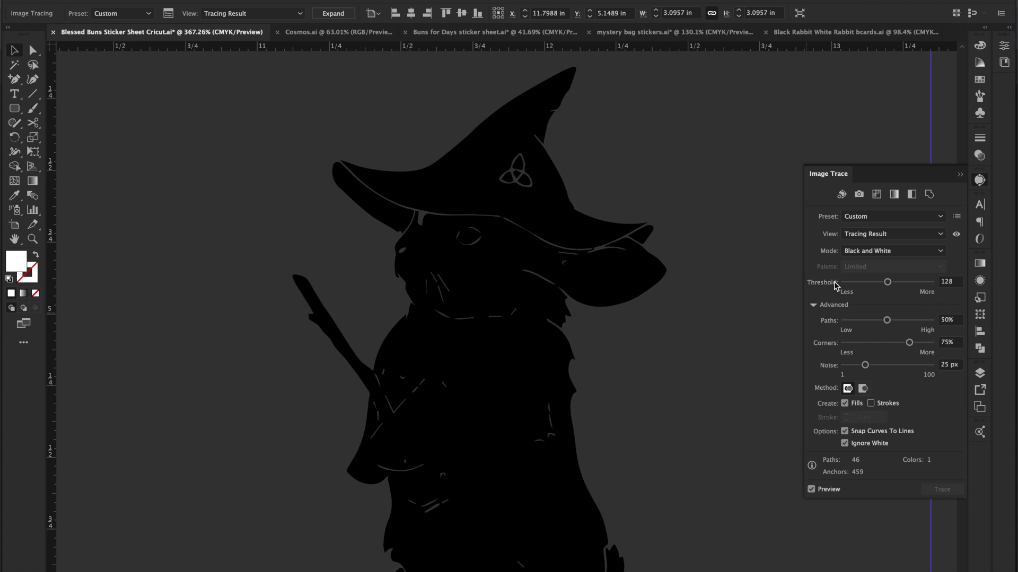
mouse_move(887, 282)
left_mouse_down()
mouse_move(931, 283)
mouse_move(839, 282)
mouse_move(921, 284)
left_mouse_up()
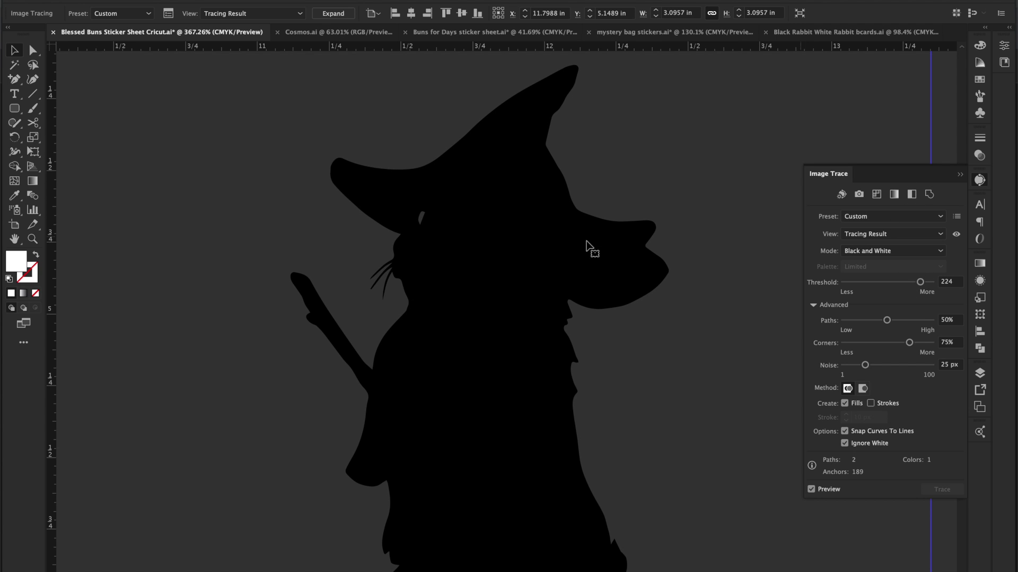
View the witch bunny trace as Outlines with Source Image, and expand it into editable paths.
scroll(546, 234, "down", 2)
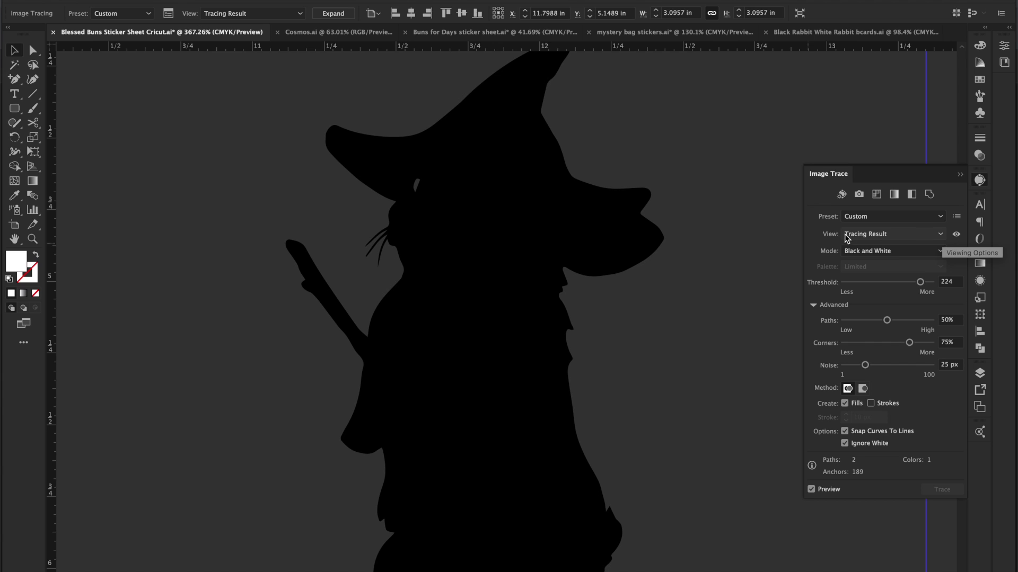
left_click(941, 236)
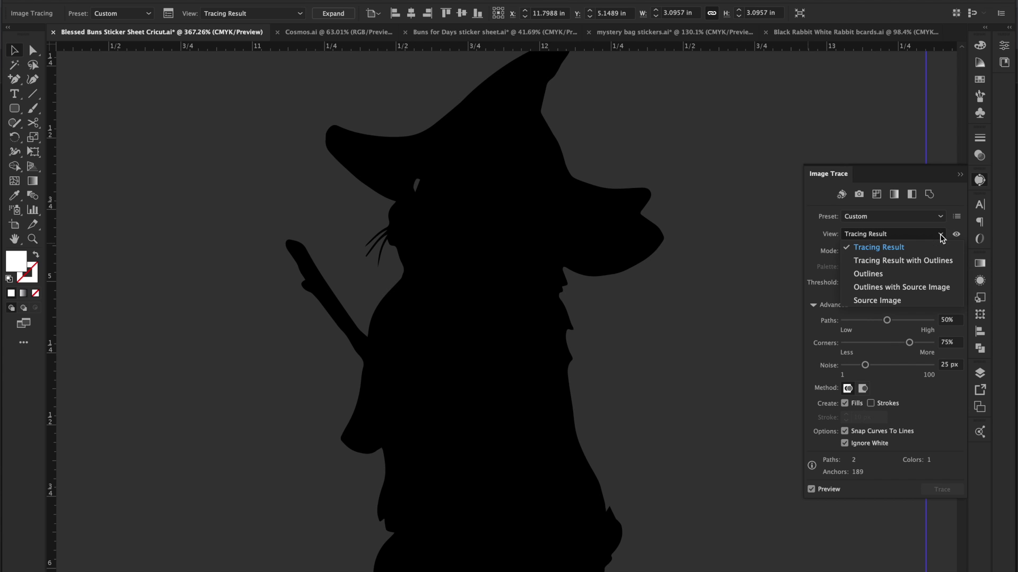
left_click(941, 288)
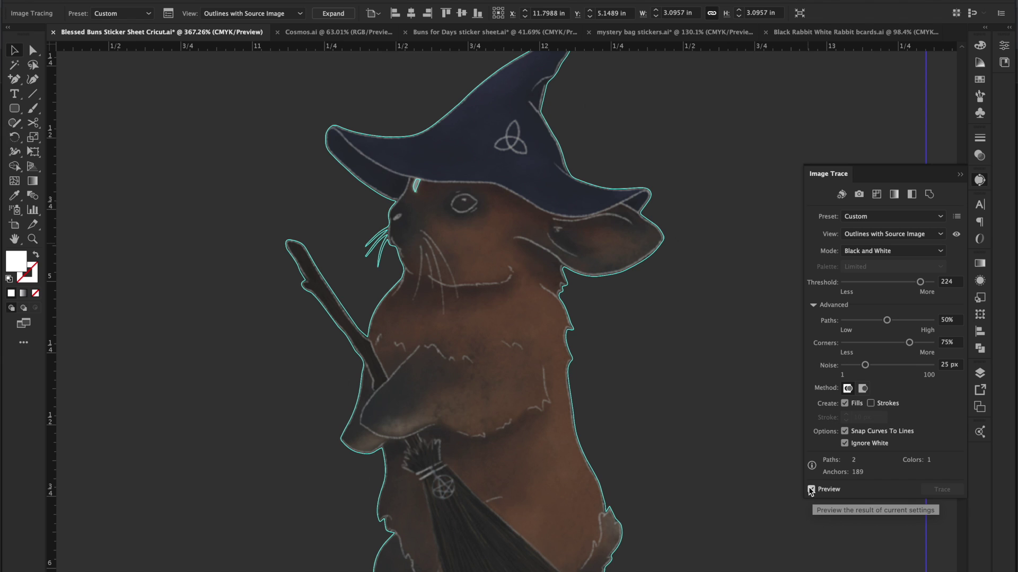
left_click(327, 15)
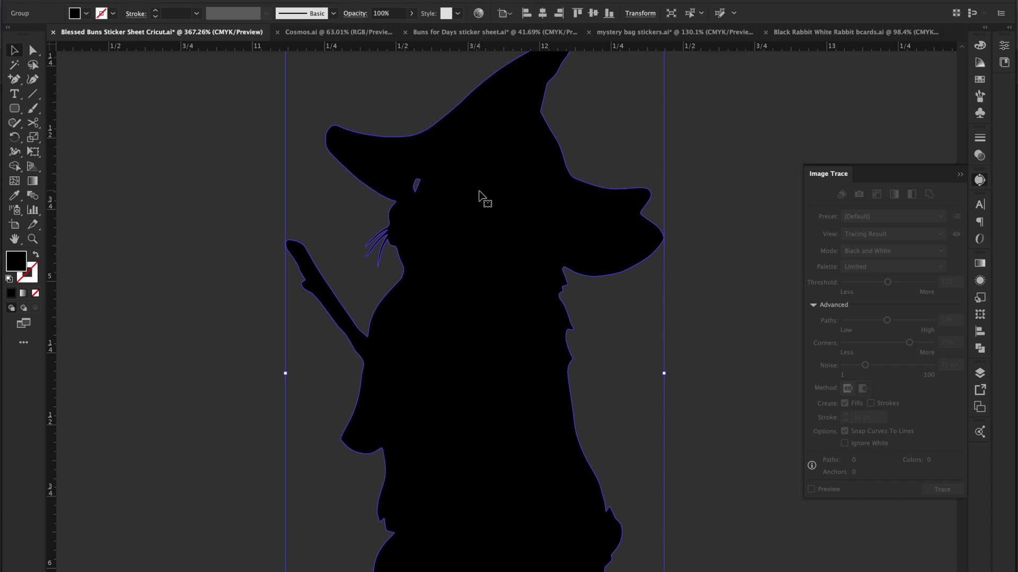
left_click(722, 127)
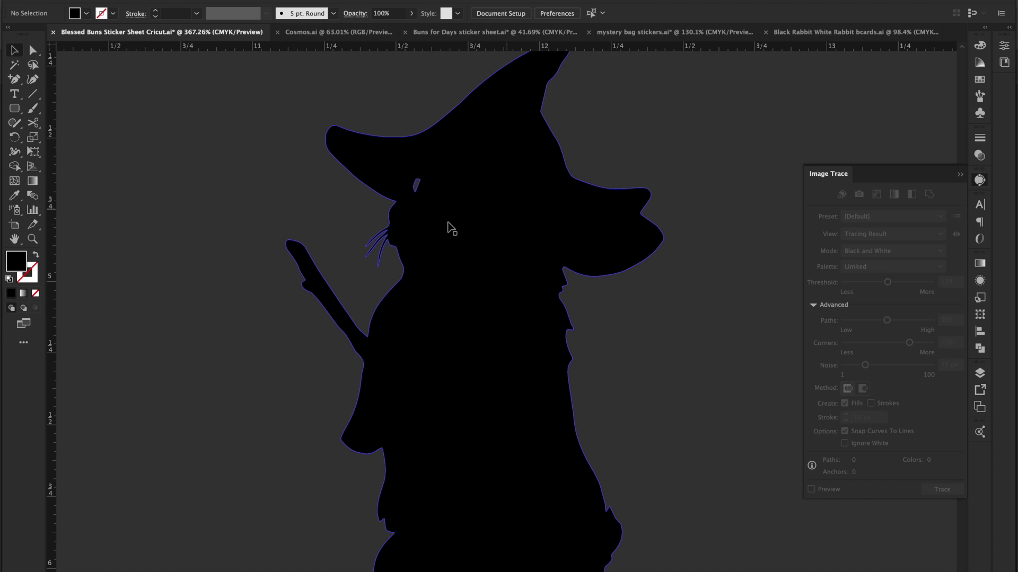
Try deleting the small hole under the hat brim with the Direct Selection tool, and undo the deletion.
left_click(413, 189)
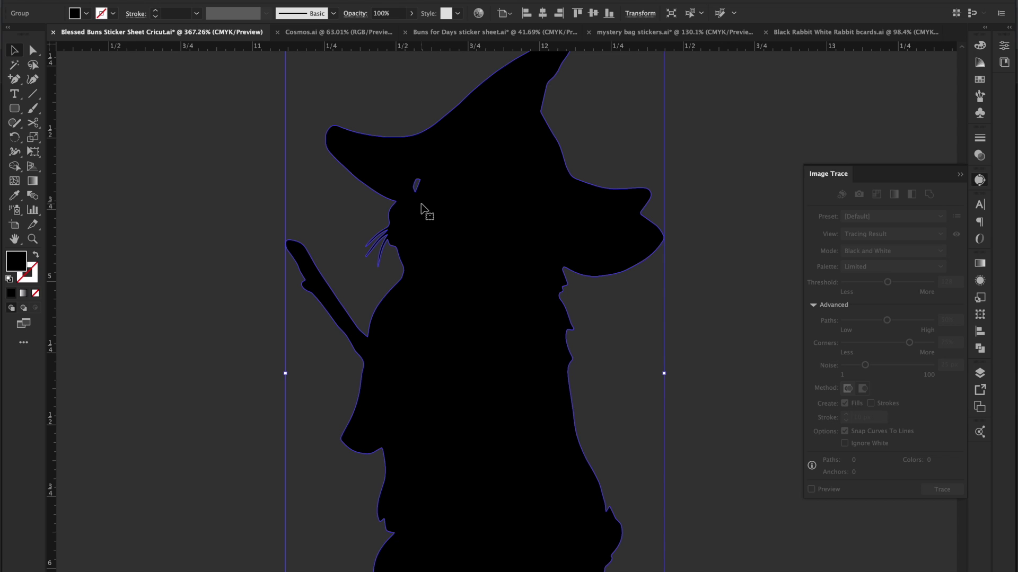
left_click(188, 158)
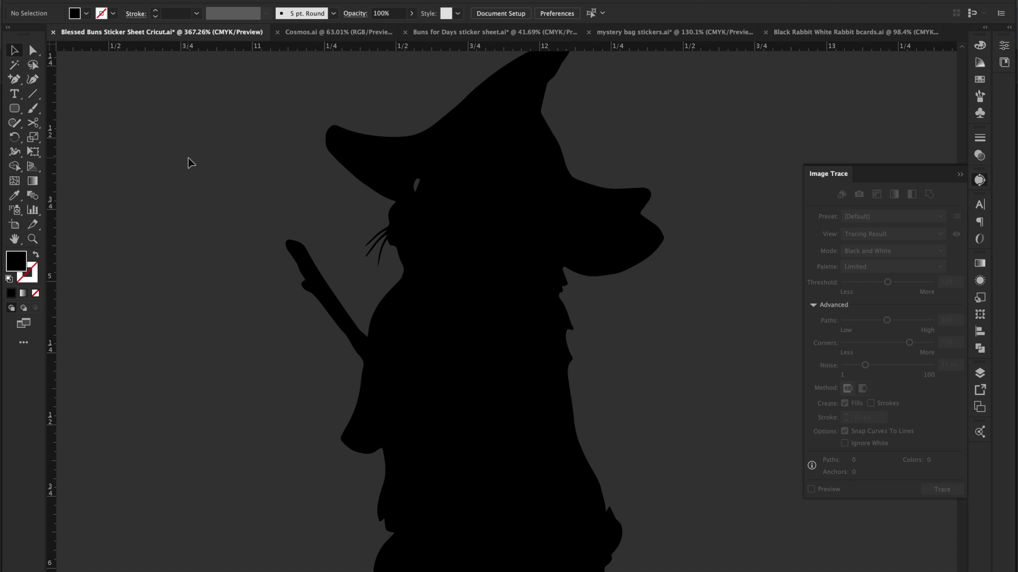
key("a")
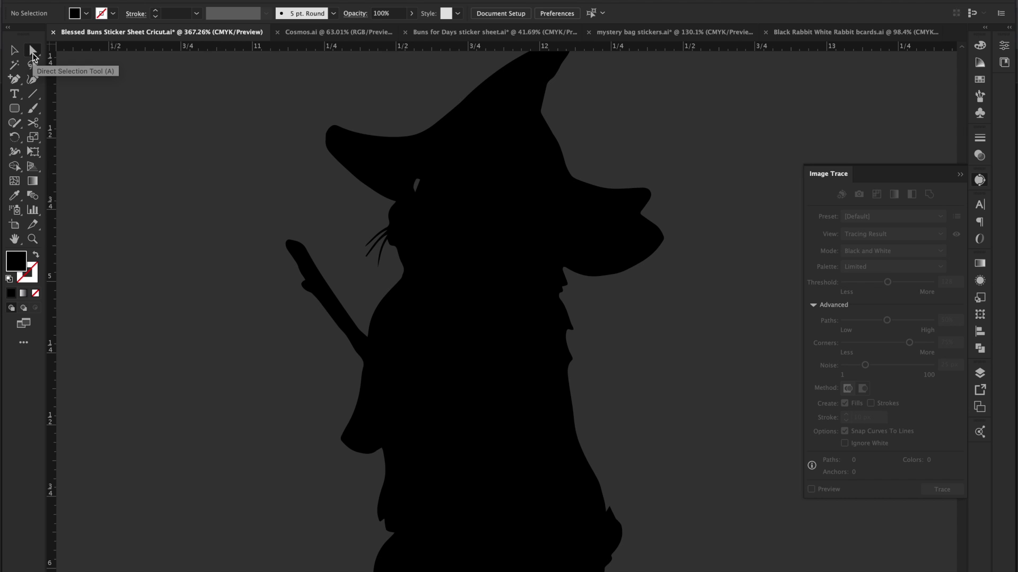
left_click(14, 51)
key("a")
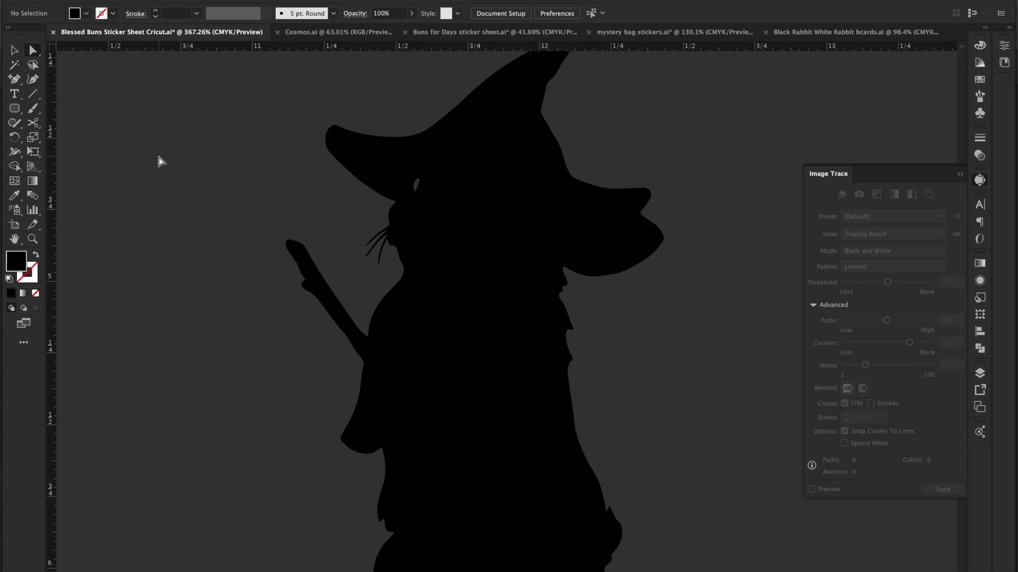
left_click(414, 190)
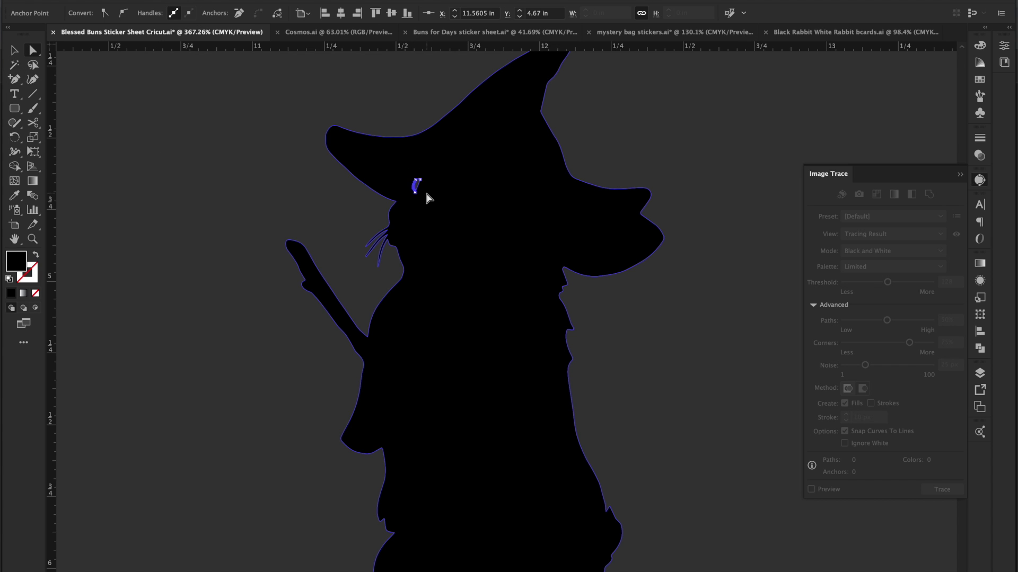
key("Delete")
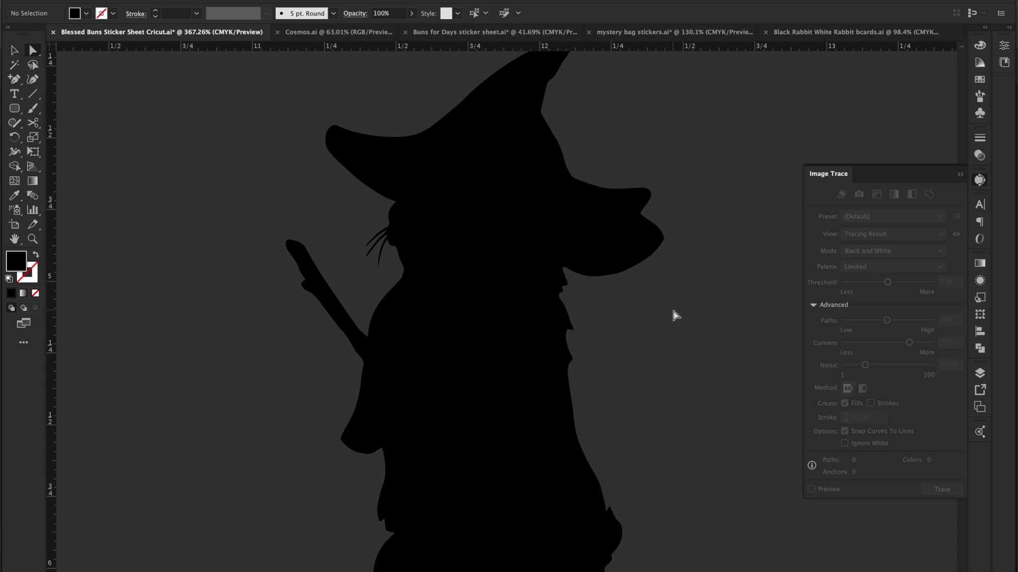
key("ctrl+z")
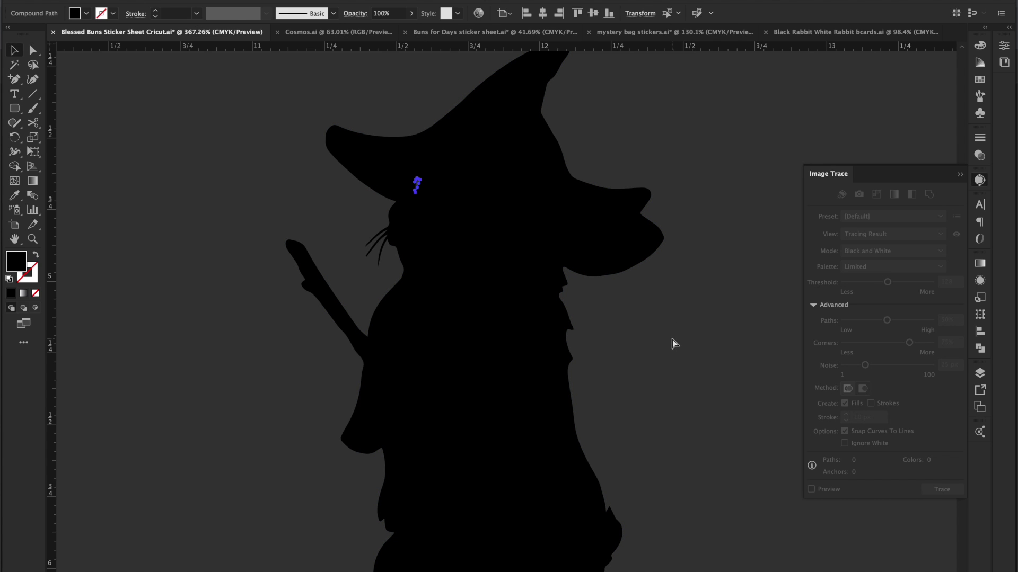
Isolate the silhouette's compound path, delete the small hole under the hat brim, and exit isolation.
left_click(365, 215)
scroll(416, 183, "up", 4)
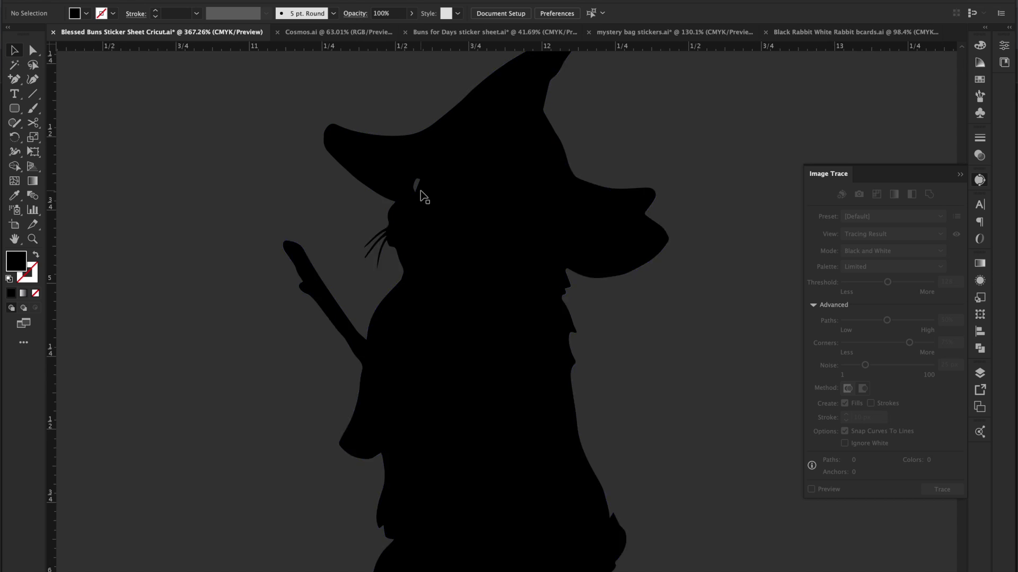
left_click(416, 182)
double_click(417, 184)
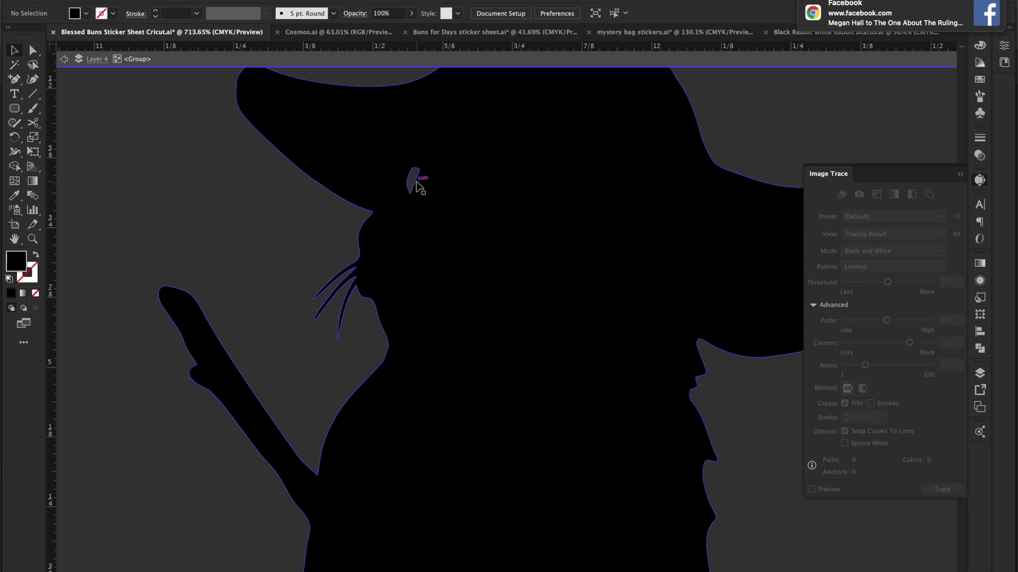
double_click(417, 183)
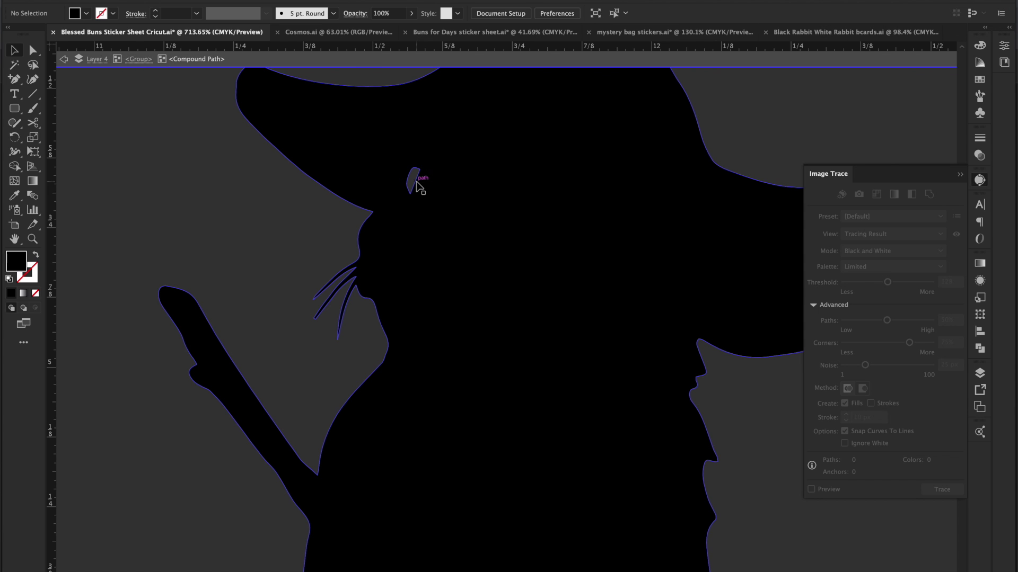
left_click(417, 184)
key("Delete")
double_click(291, 234)
scroll(289, 231, "down", 5)
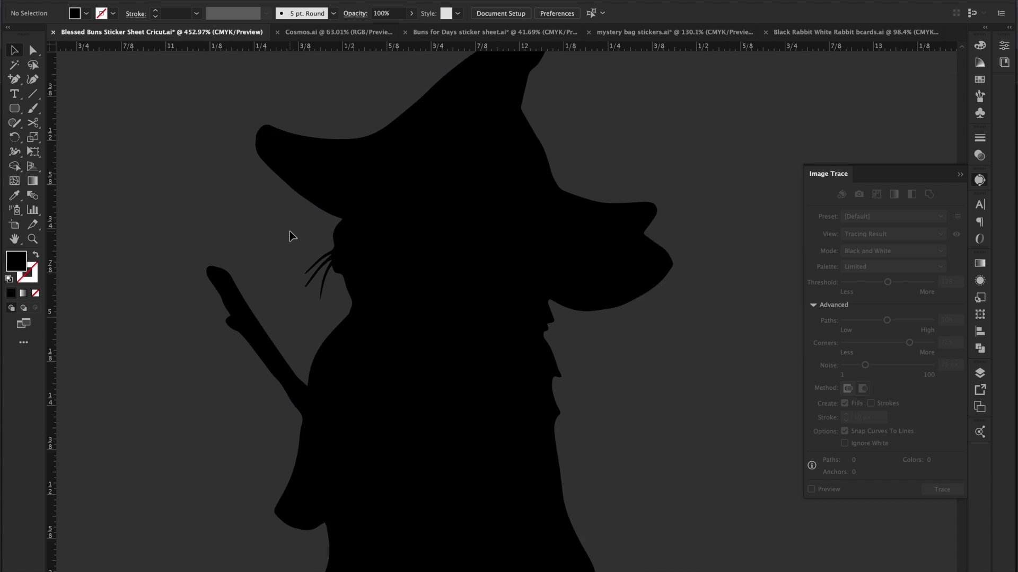
scroll(291, 233, "down", 4)
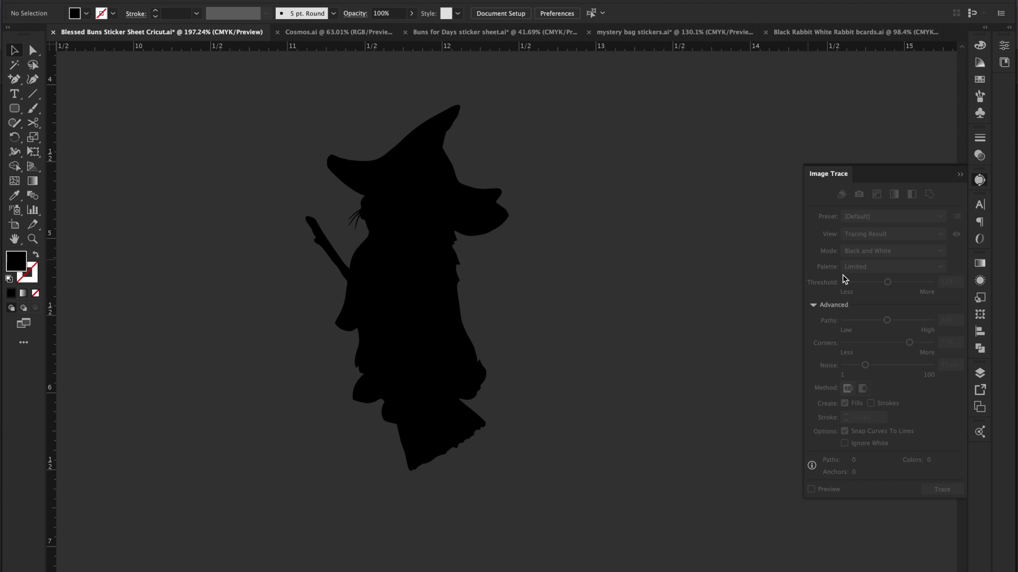
Show the artwork layer briefly to compare the bunny artwork with its silhouette on Layer 4, and hide it again.
left_click(960, 175)
left_click(979, 373)
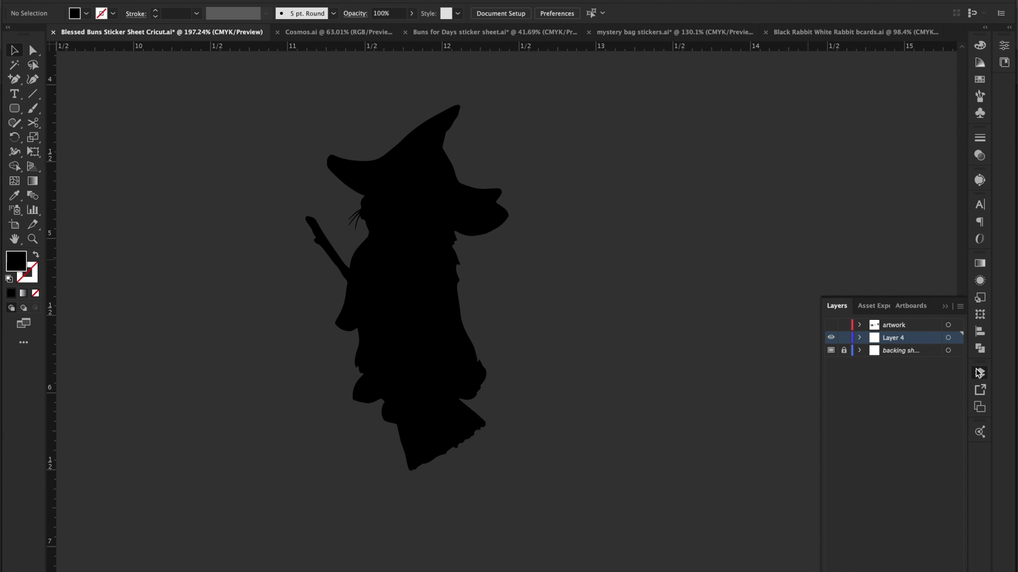
left_click(831, 325)
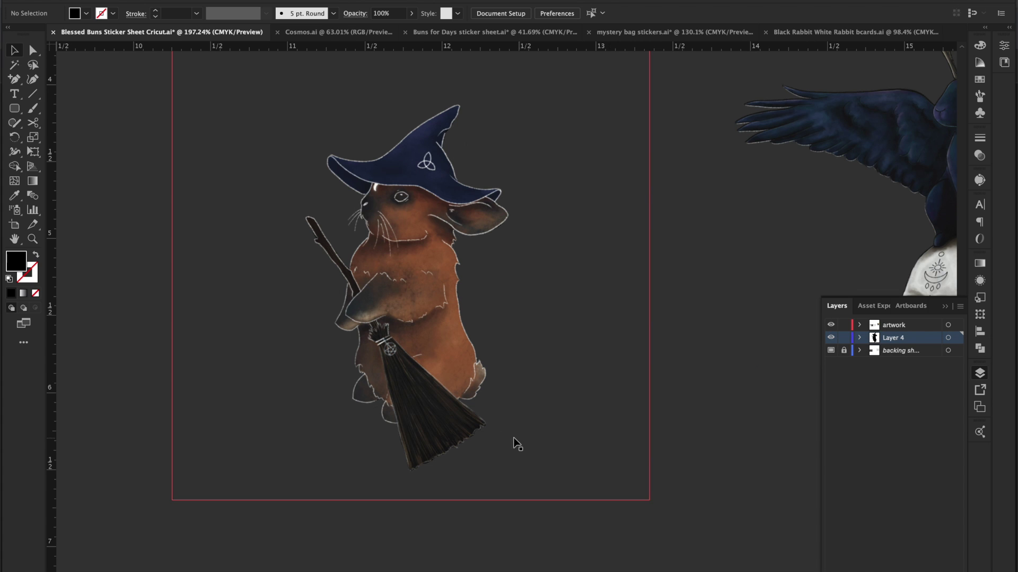
scroll(496, 445, "up", 3)
scroll(494, 449, "down", 3)
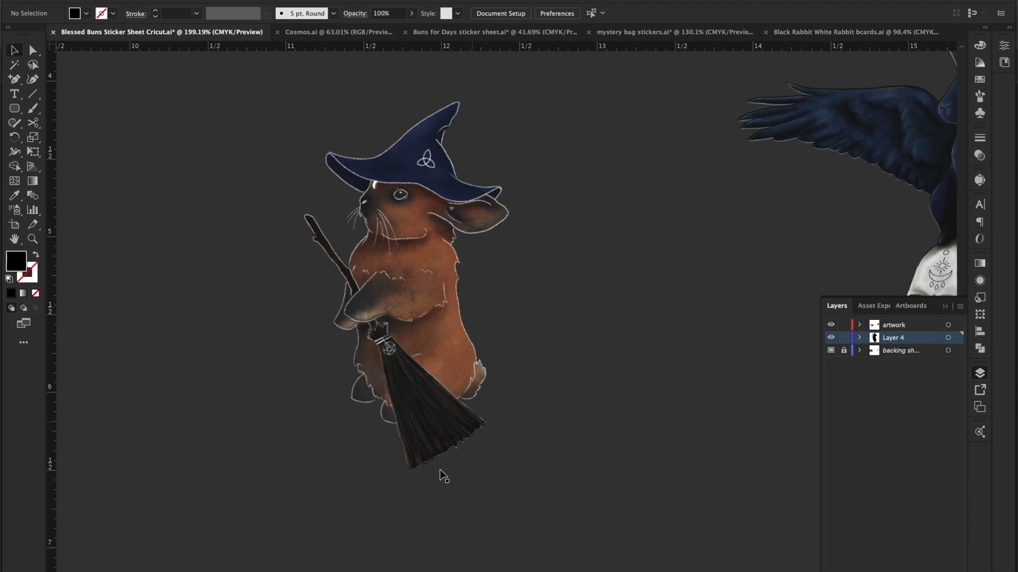
left_click(830, 325)
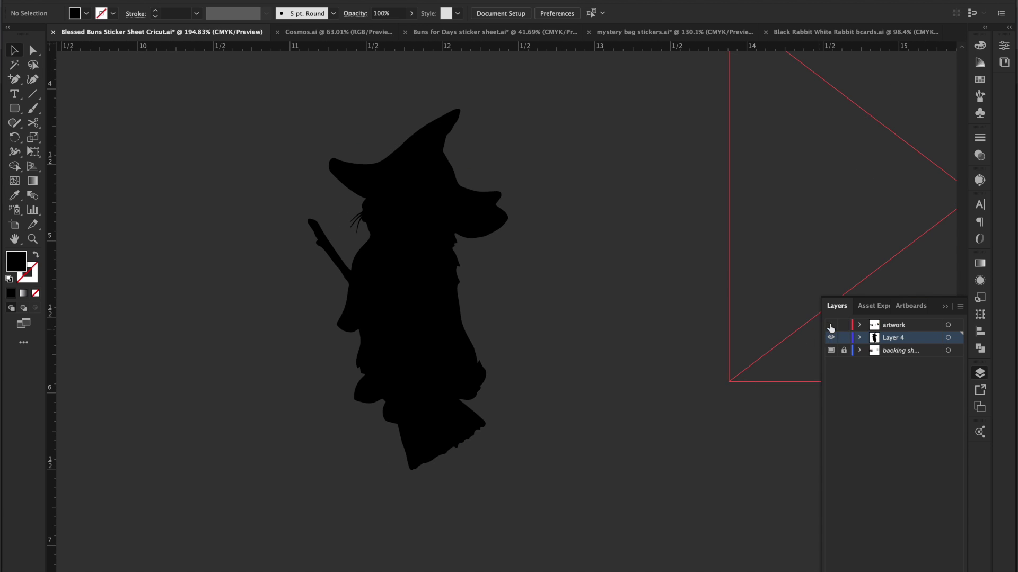
Select the bunny silhouette, make the artwork layer visible, and open the Offset Path settings for the silhouette.
left_click(427, 281)
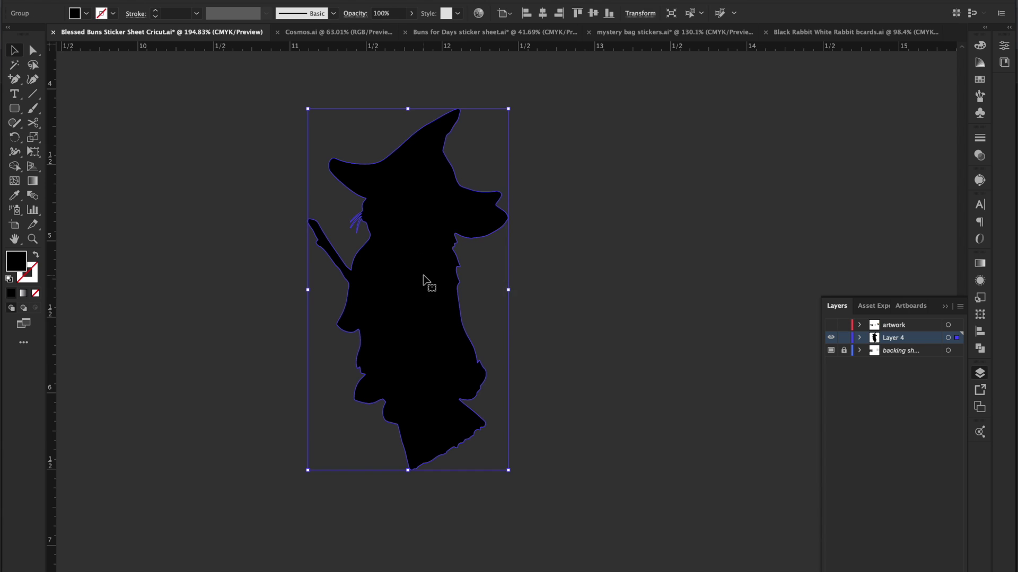
left_click(831, 325)
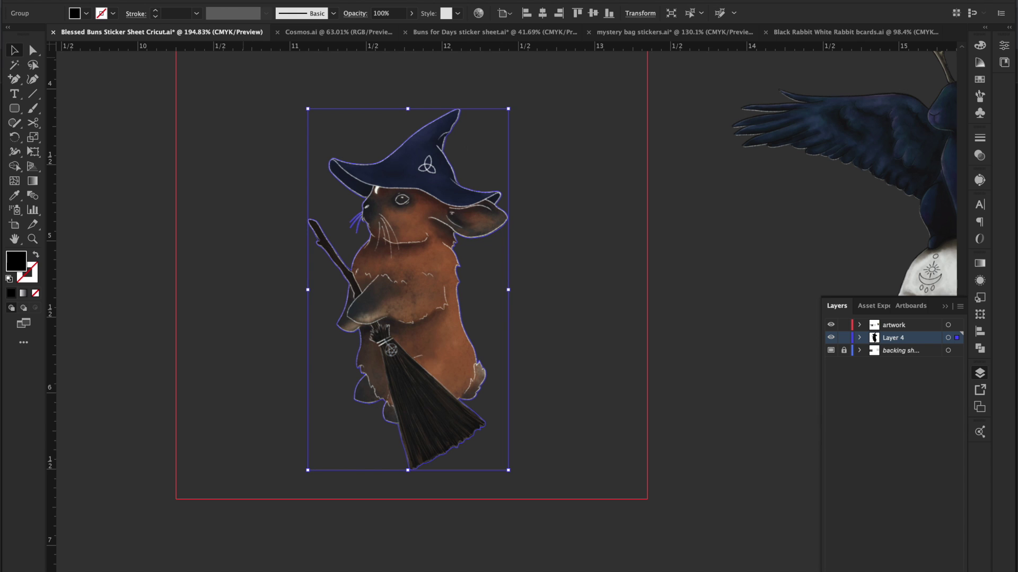
left_click(154, 0)
mouse_move(187, 246)
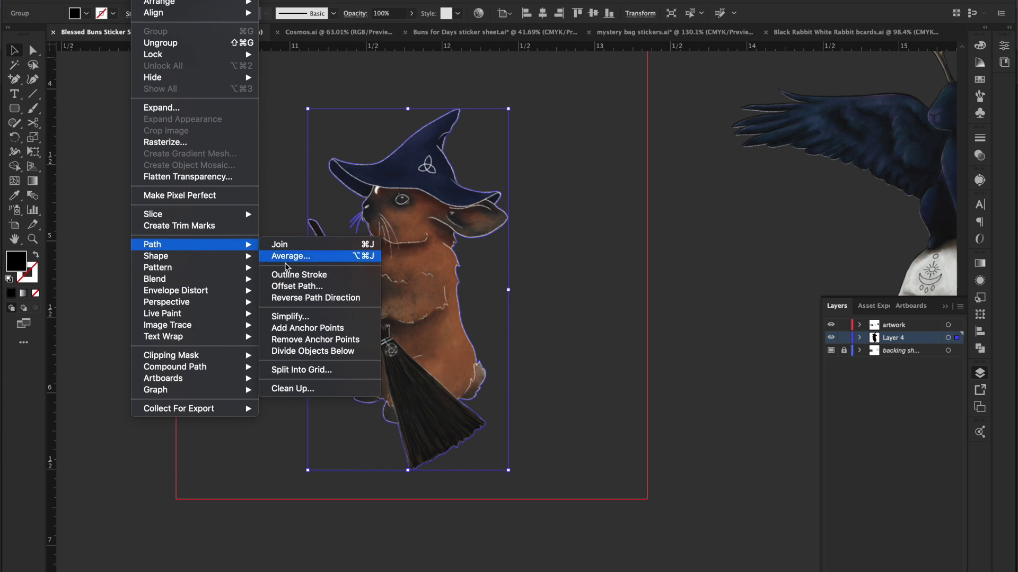
left_click(296, 286)
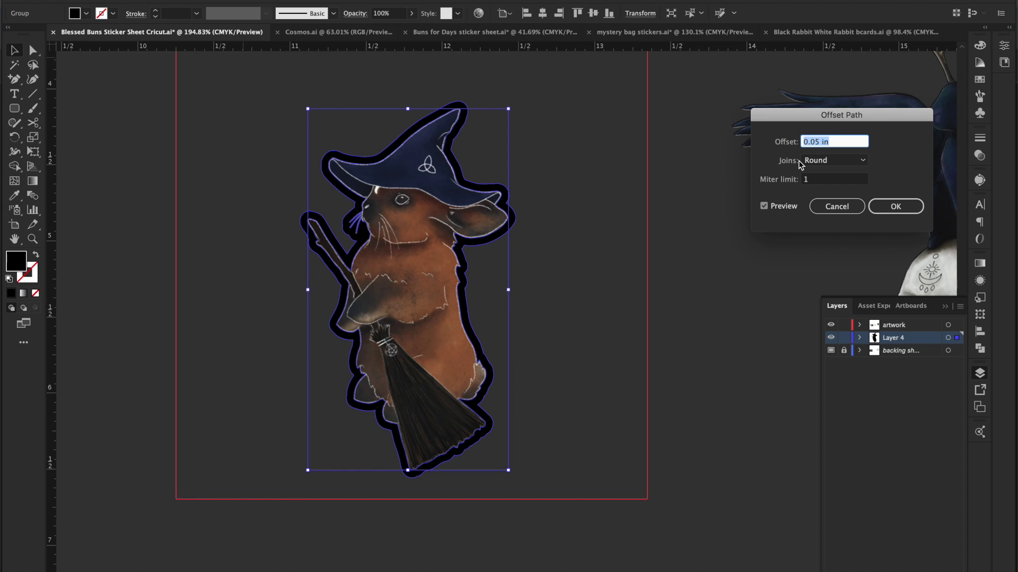
Preview the silhouette's offset at 1 in and at 0.1 in.
left_click(835, 143)
left_click(819, 141)
double_click(819, 142)
type("1")
key("Tab")
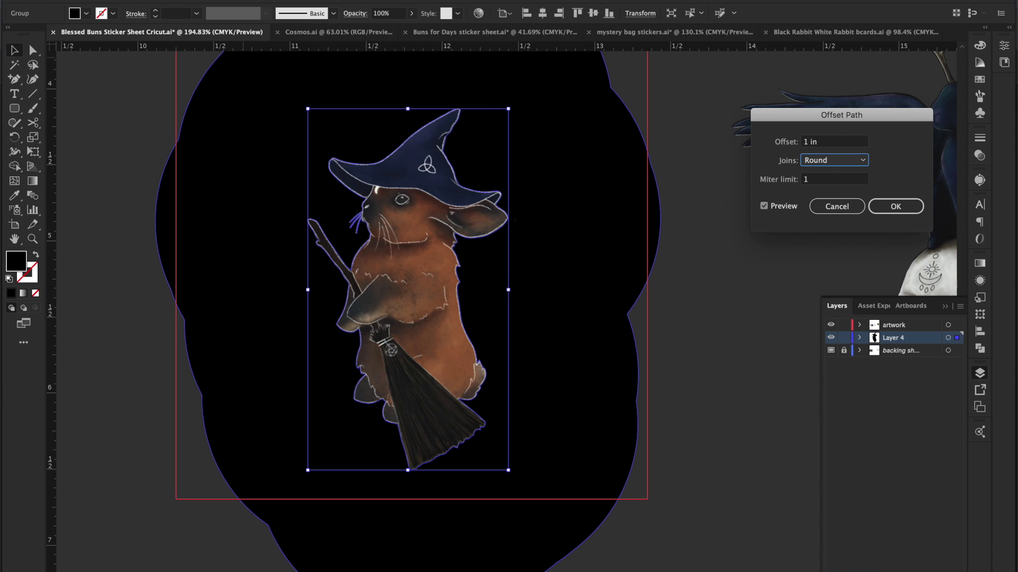
double_click(805, 142)
type("0.1")
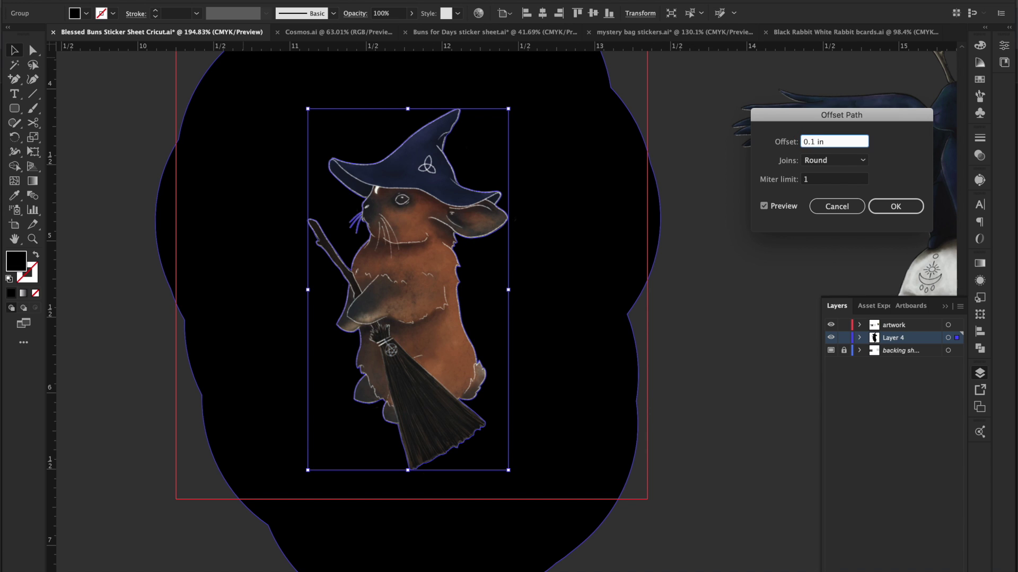
key("Tab")
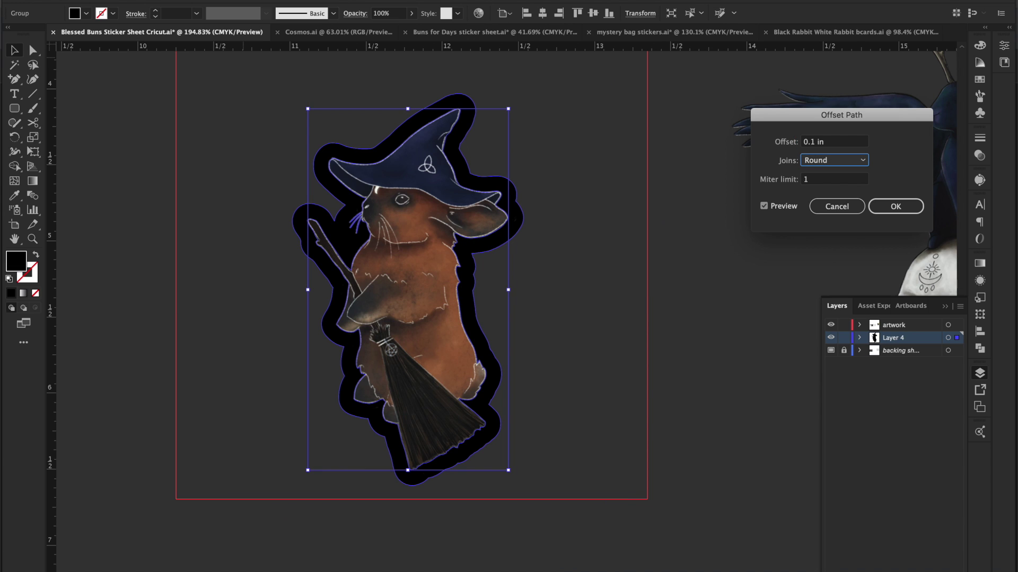
Preview narrower silhouette offsets of 0.01 in and 0.02 in.
left_click(816, 144)
type("0")
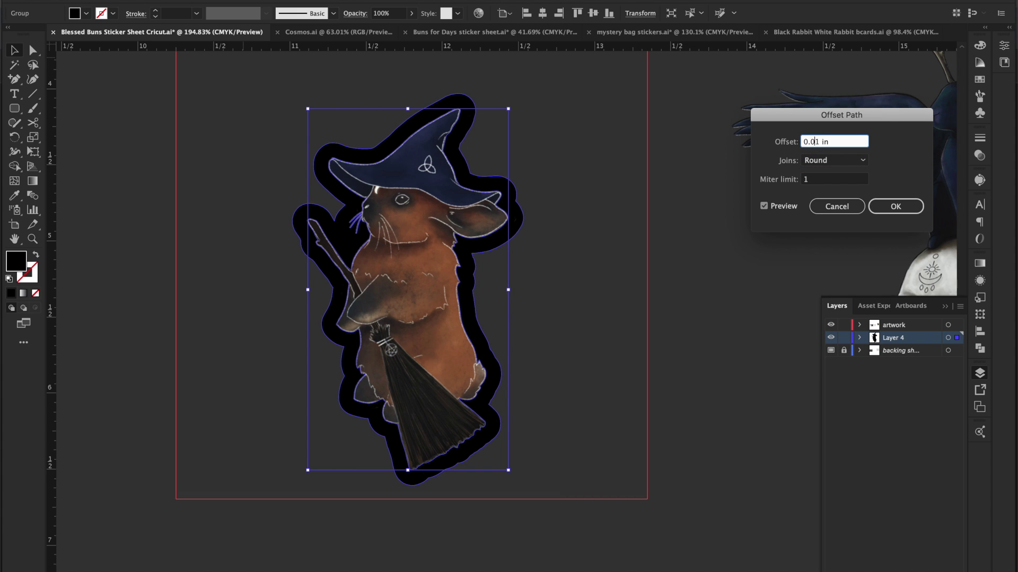
key("Tab")
left_click(821, 143)
key("BackSpace")
type("2")
key("Tab")
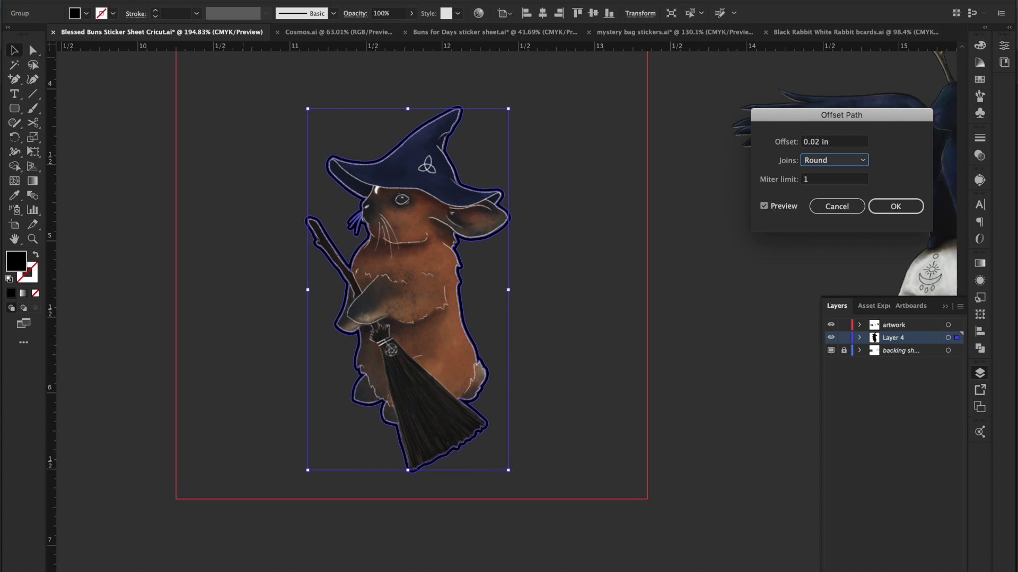
Set the silhouette's path offset to 0.05 in.
left_click(819, 143)
key("BackSpace")
type("5")
key("Tab")
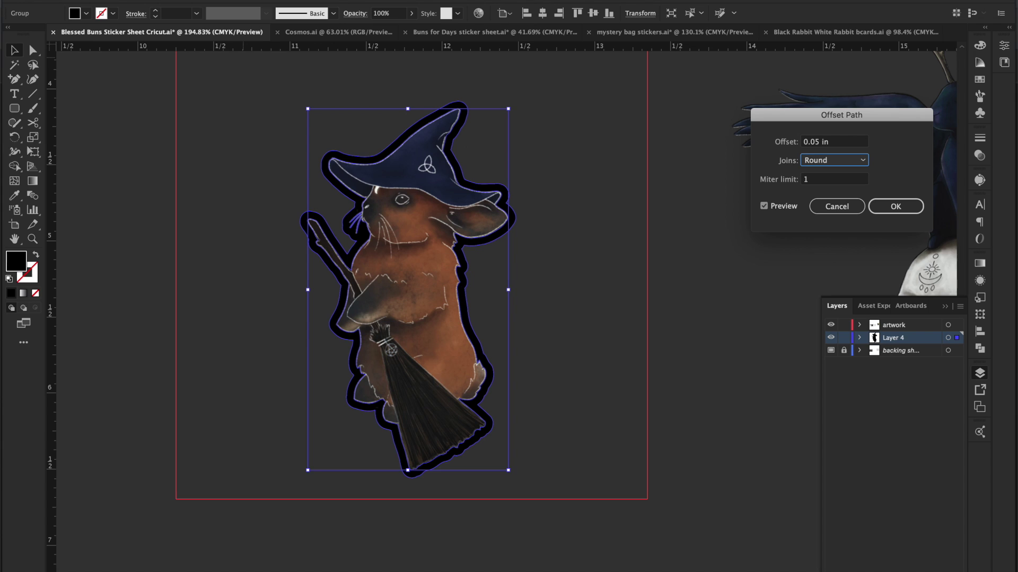
Preview the bunny silhouette's offset with Bevel joins and with Miter joins.
left_click(825, 163)
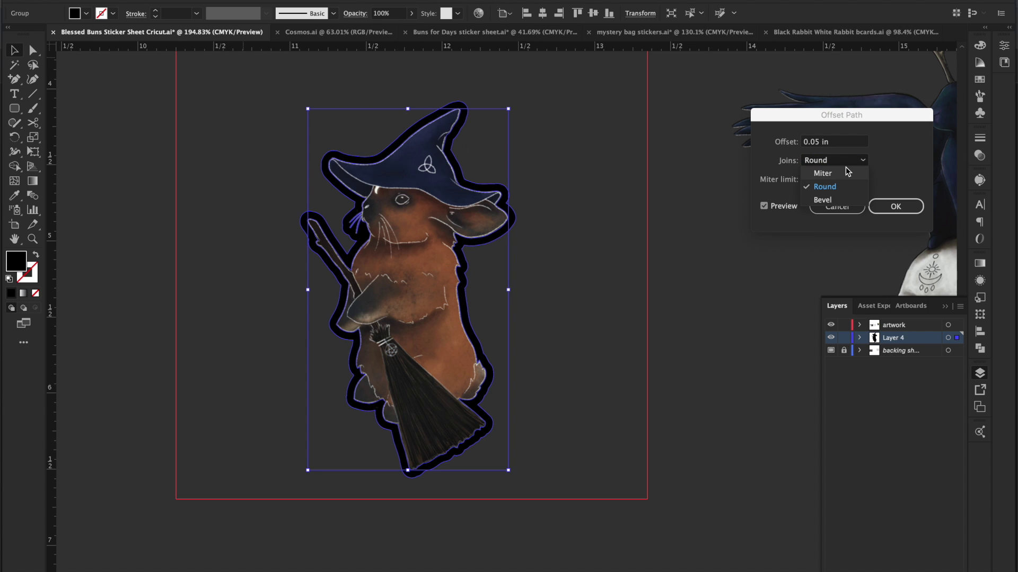
left_click(828, 203)
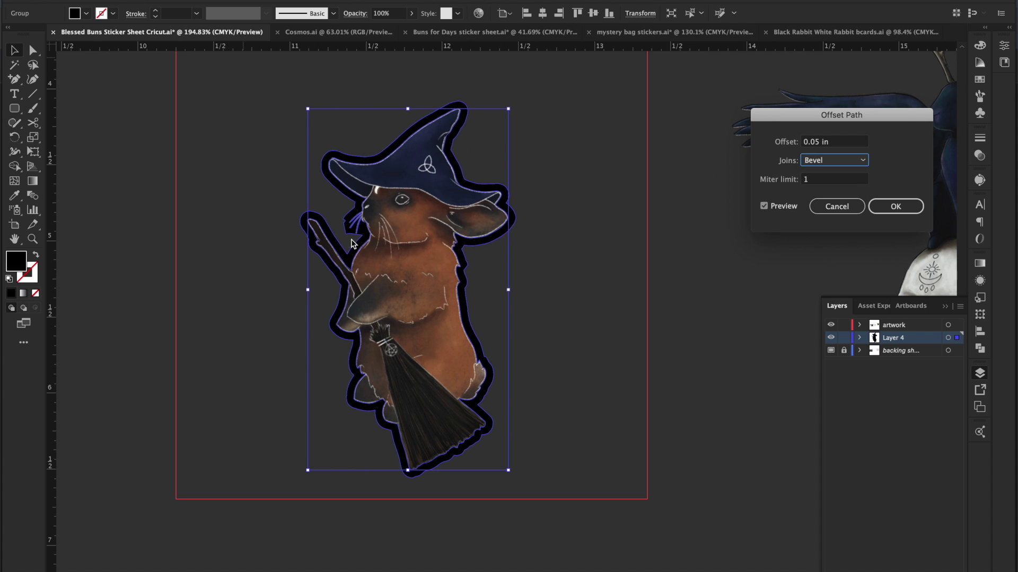
left_click(839, 160)
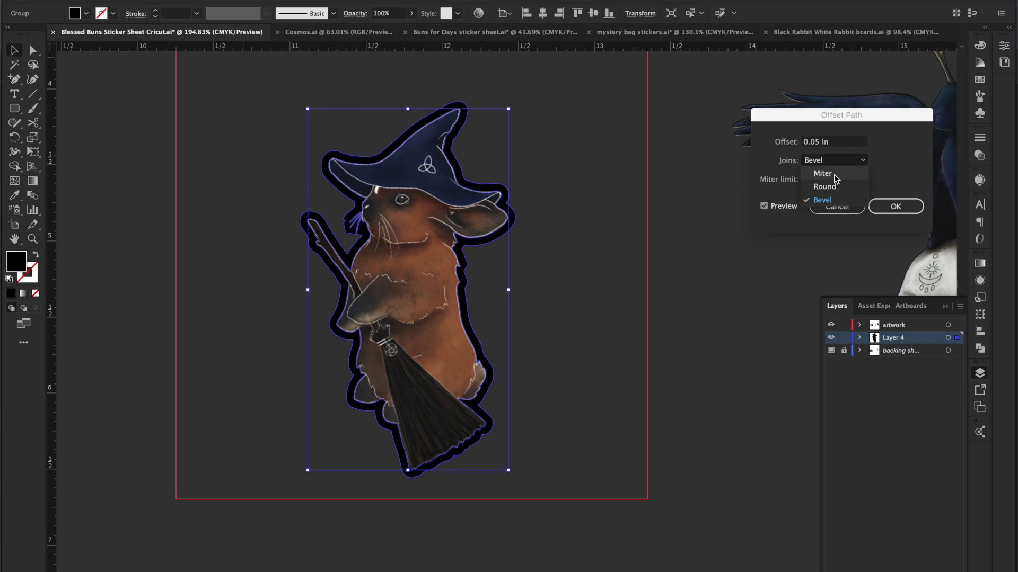
left_click(836, 179)
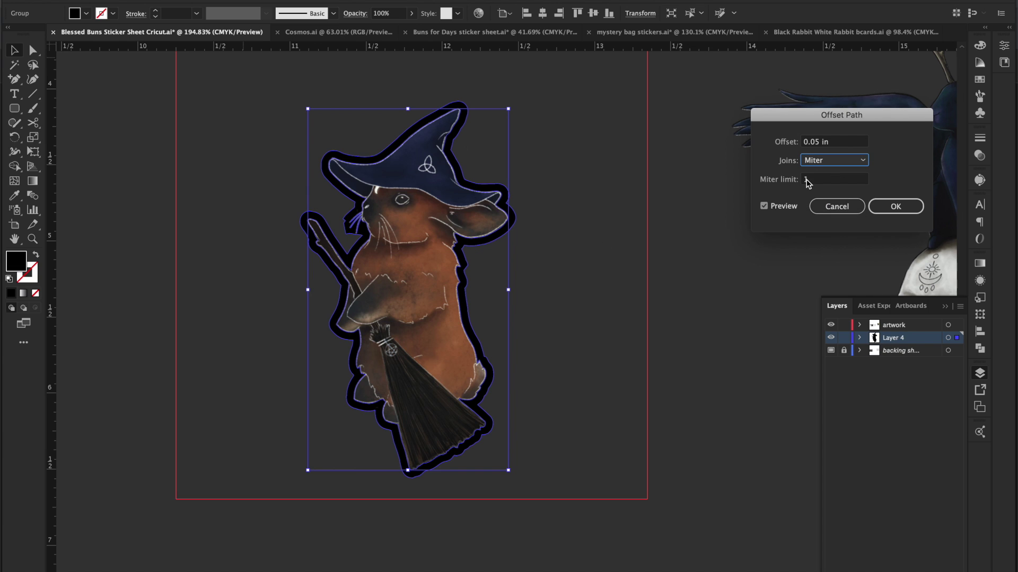
Set the silhouette offset's joins to Round and apply the offset.
left_click(836, 160)
left_click(824, 185)
left_click(894, 217)
Unite the bunny silhouette and its offset into one shape, deselect it, and make the artwork layer visible.
left_click(678, 277)
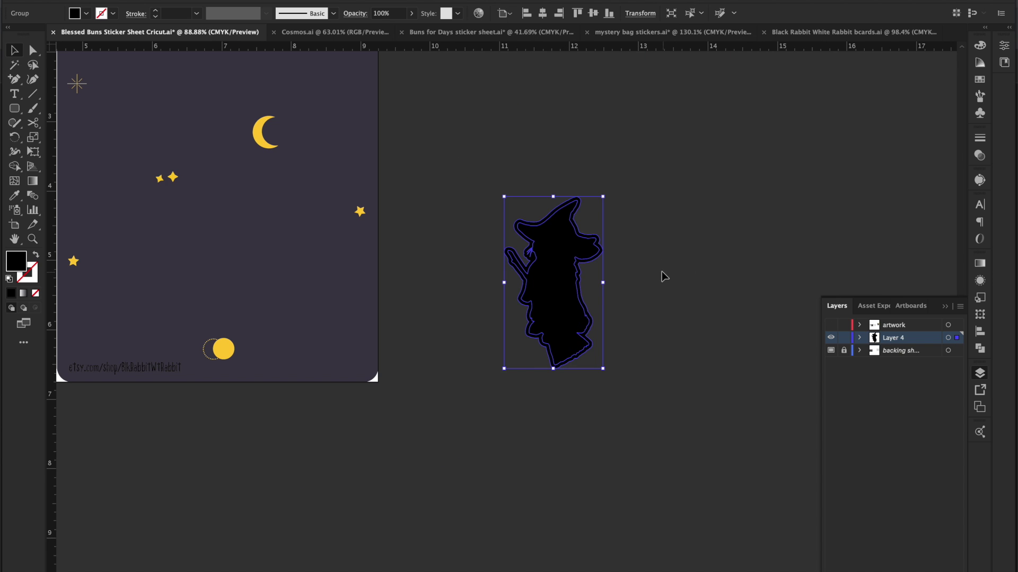
scroll(661, 275, "up", 2)
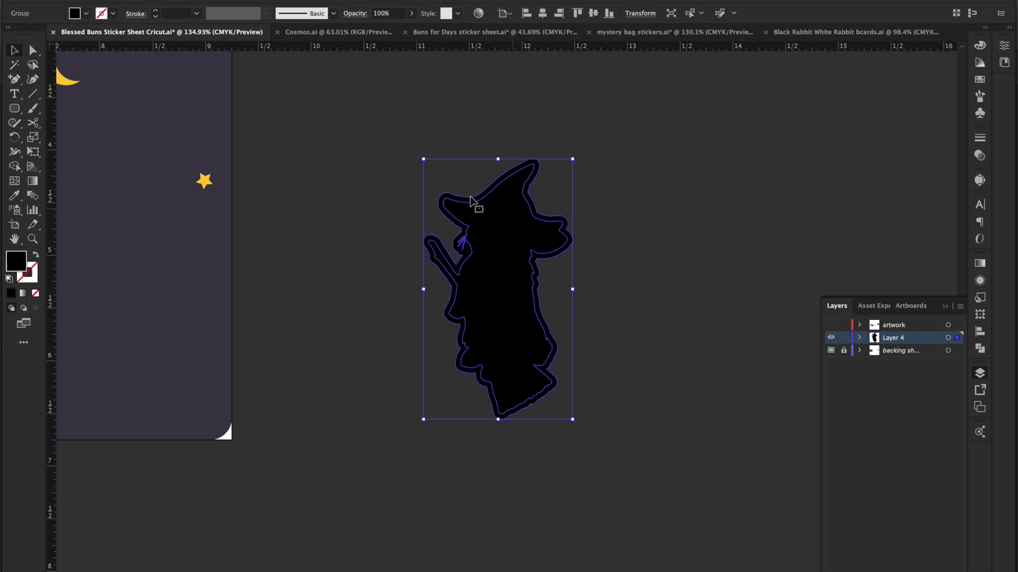
left_click(467, 154)
left_click(538, 296)
left_click(980, 348)
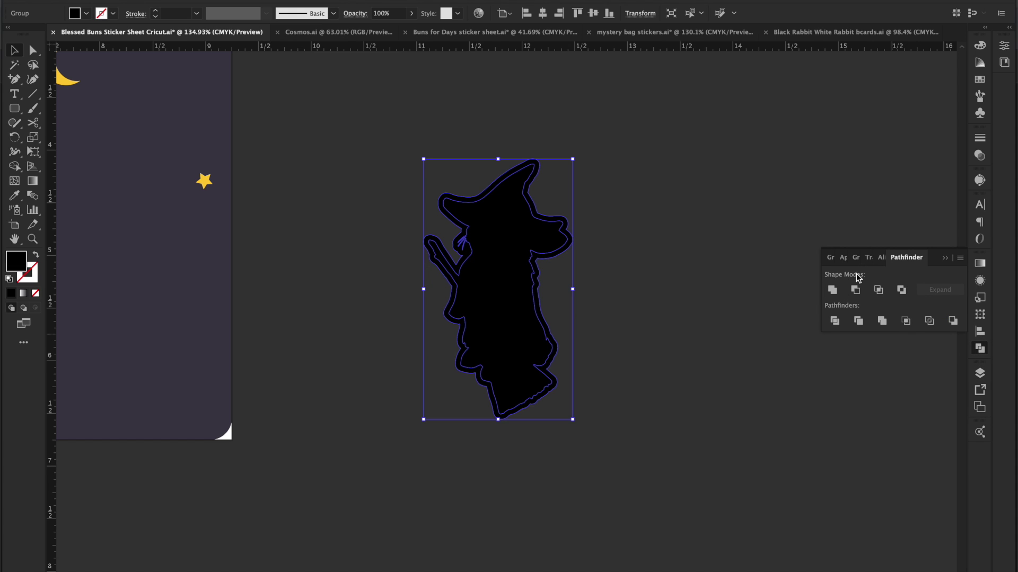
left_click(833, 292)
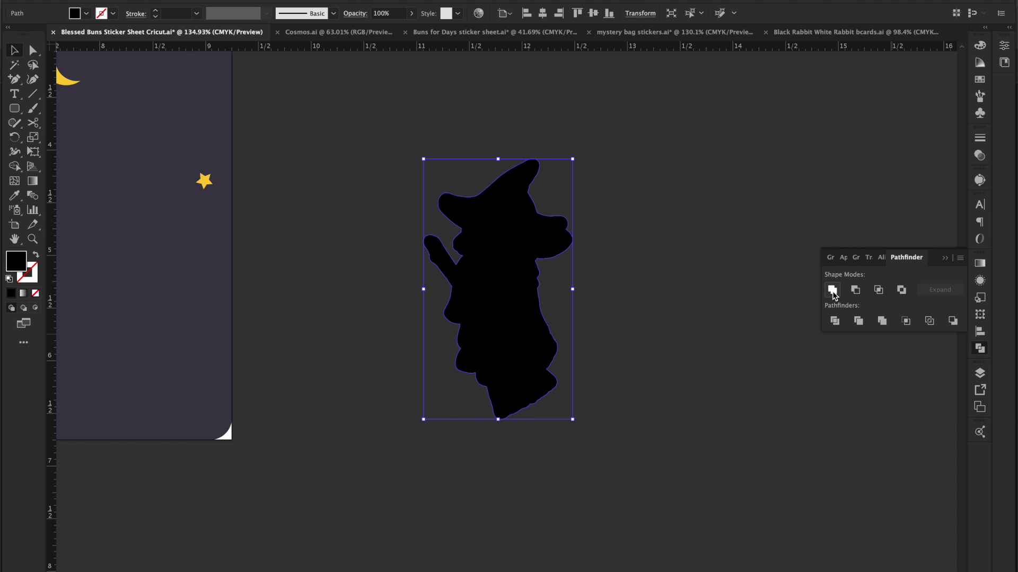
left_click(733, 231)
left_click(830, 324)
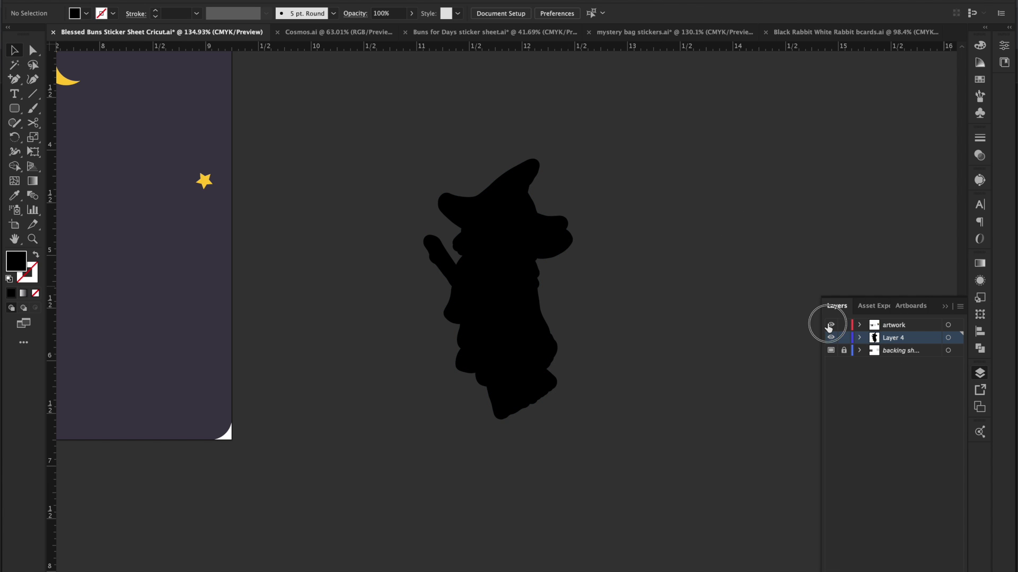
Copy the Wolpertinger artwork from the artwork layer and paste it in the same place on Layer 4.
left_click_drag(656, 217, 472, 224)
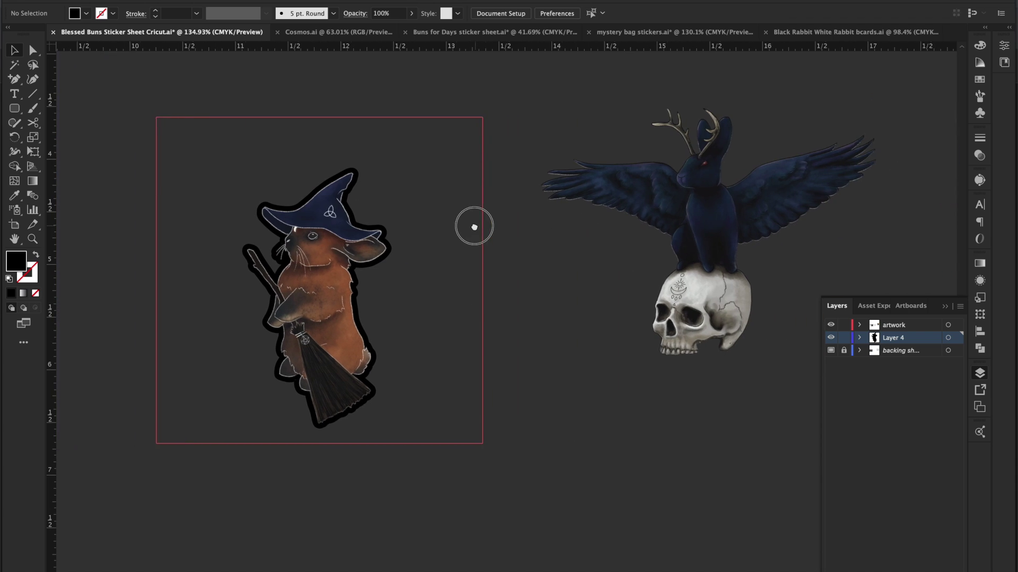
left_click_drag(570, 170, 590, 213)
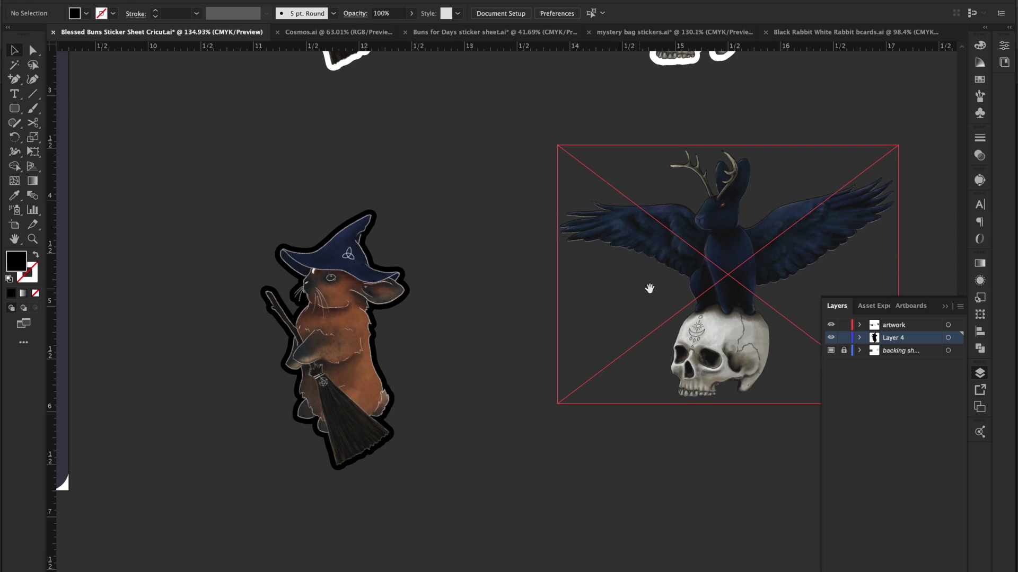
left_click_drag(643, 288, 540, 265)
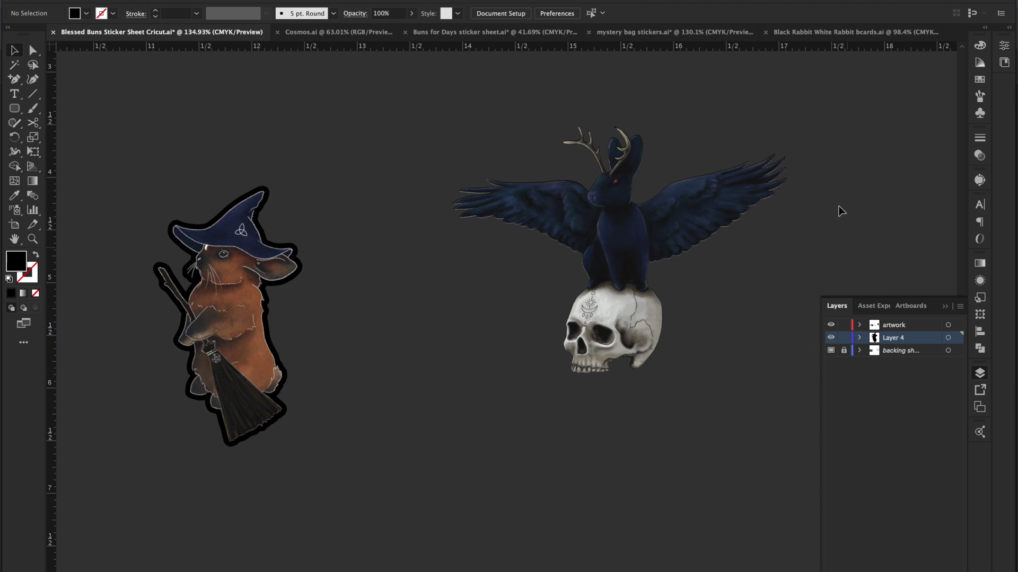
left_click(735, 208)
left_click_drag(735, 208, 736, 208)
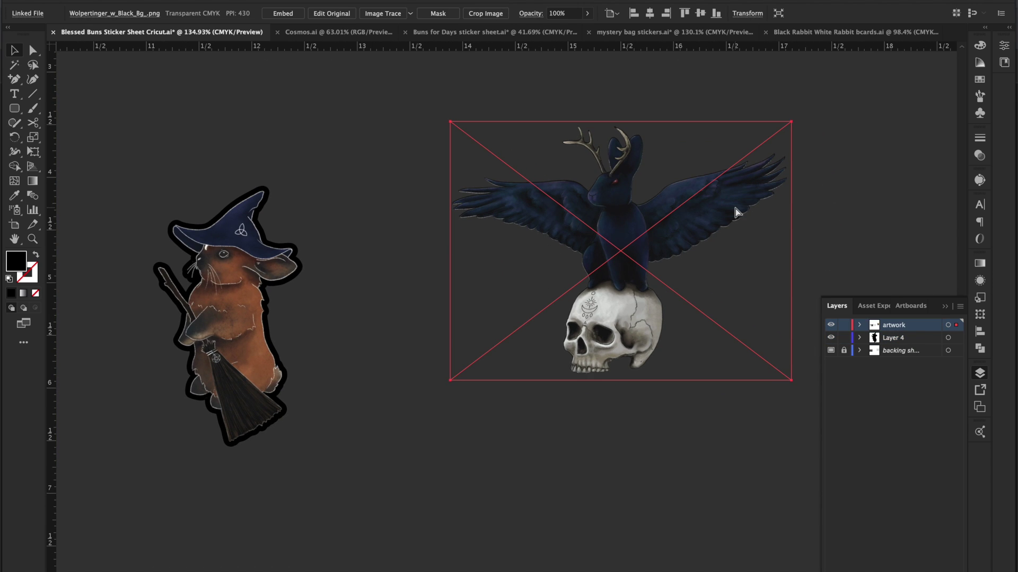
left_click(886, 339)
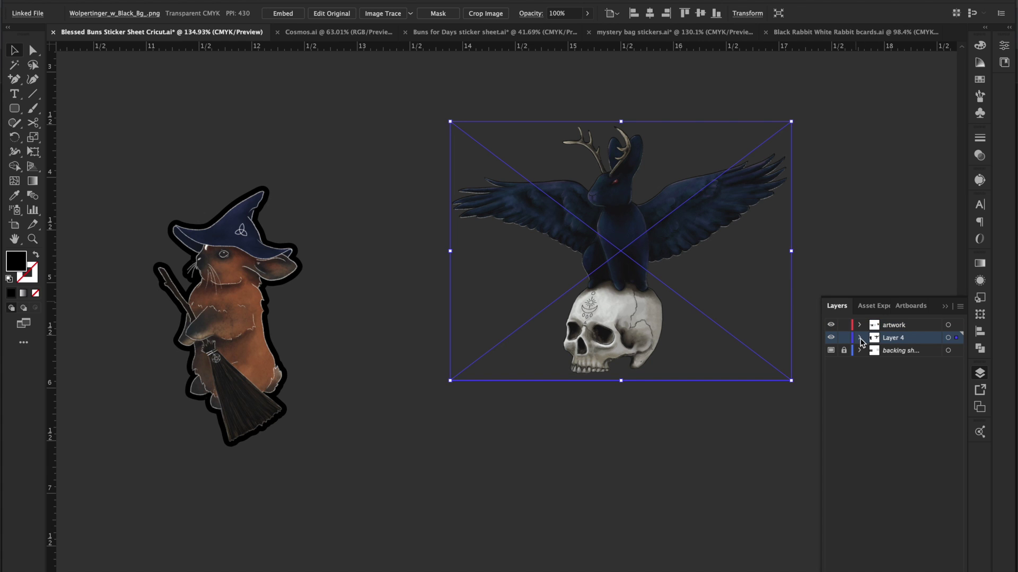
Hide the artwork layer and trace the Wolpertinger copy with the Black and White Logo preset.
left_click(830, 325)
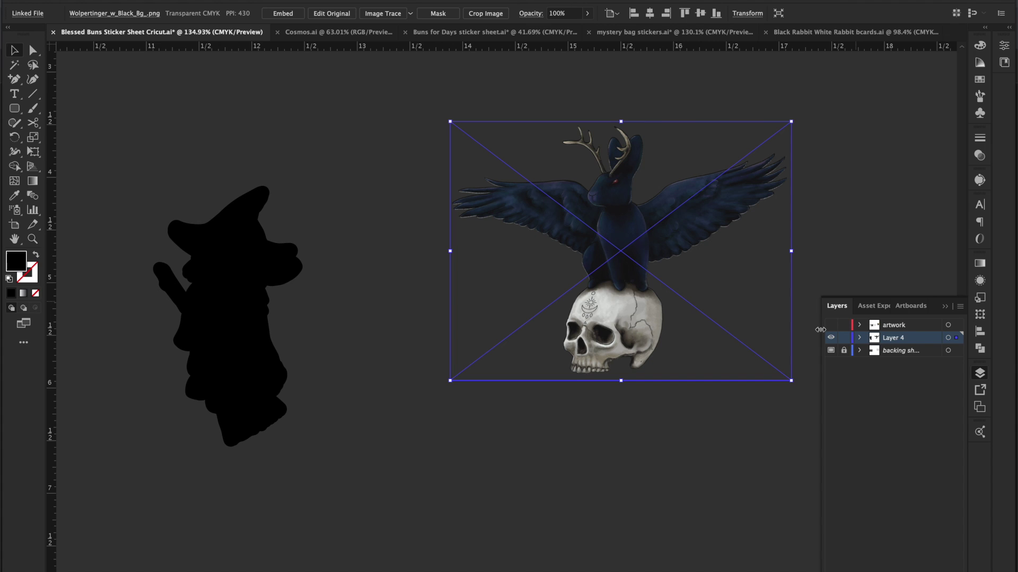
left_click(830, 326)
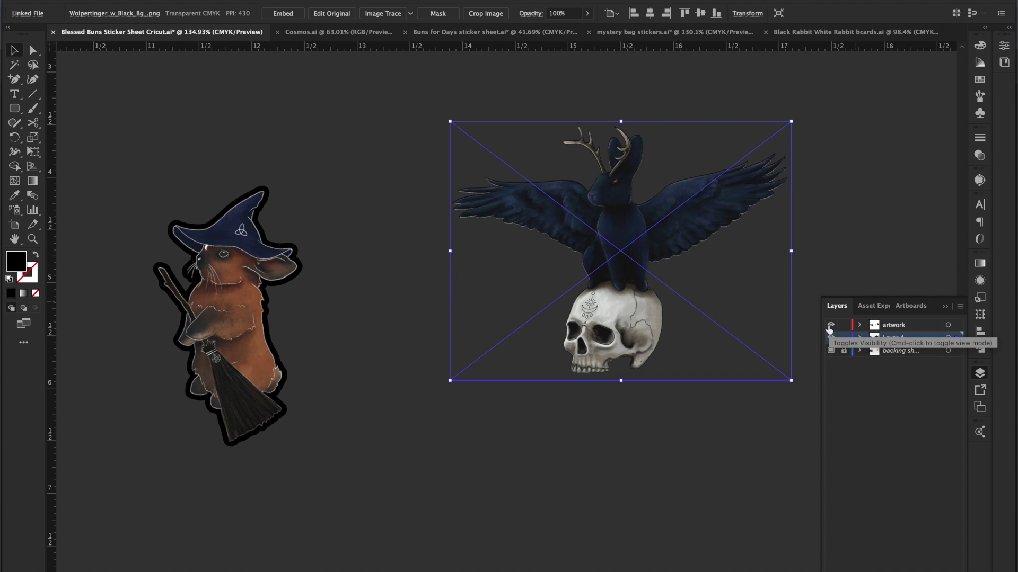
left_click(831, 325)
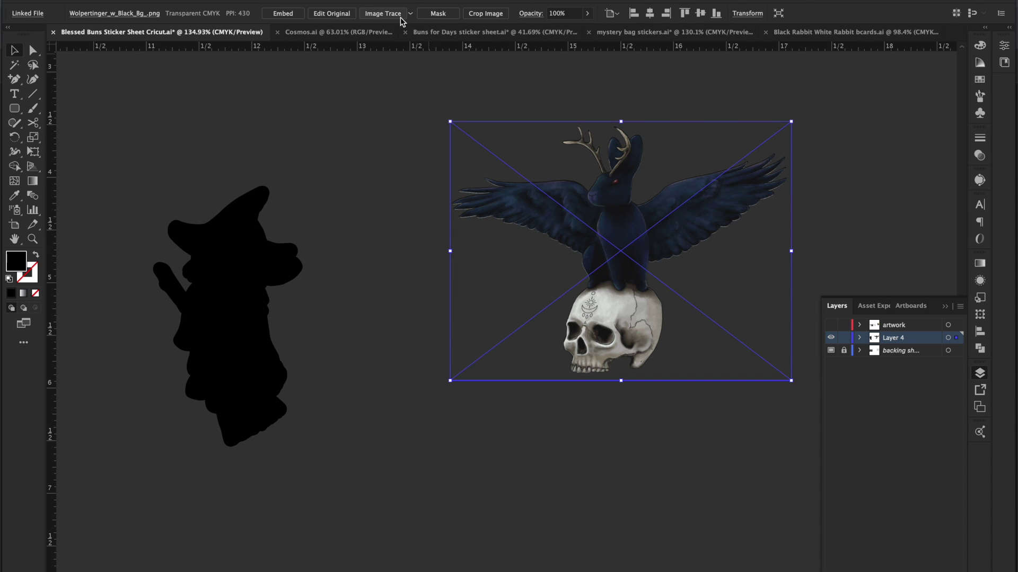
left_click(410, 13)
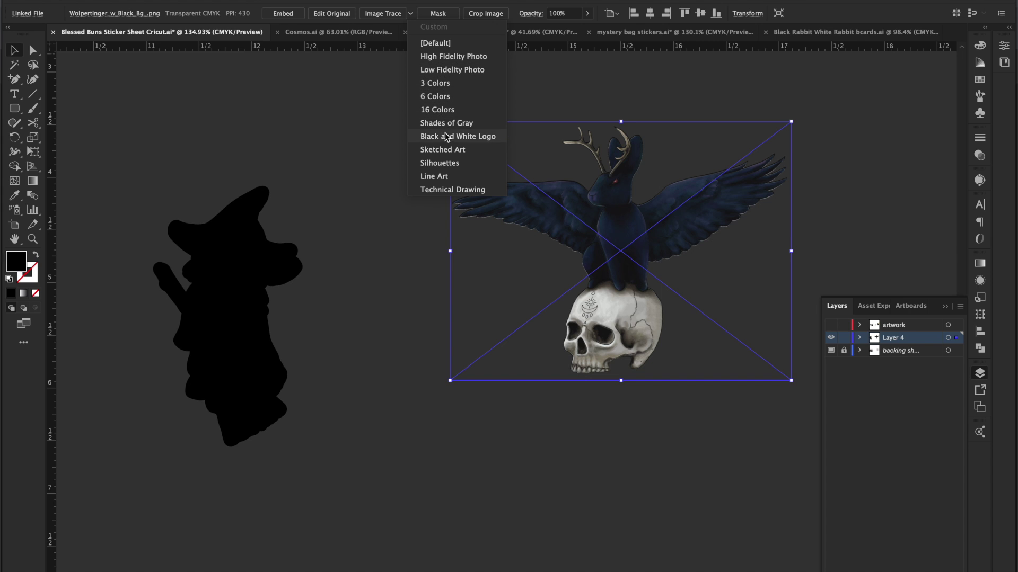
key("Return")
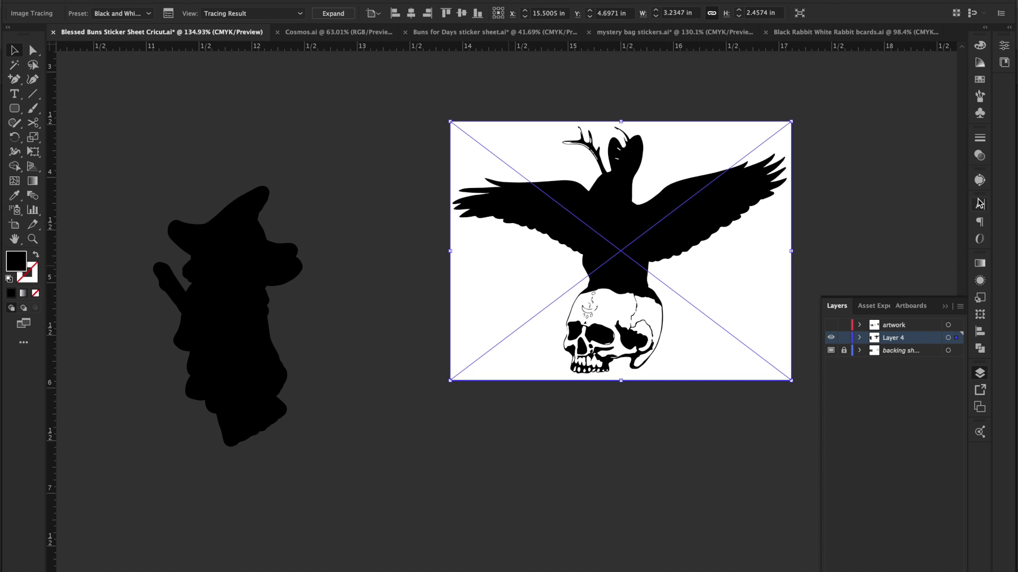
Set the Wolpertinger trace to ignore white and raise its threshold to 239 for a solid silhouette.
left_click(979, 181)
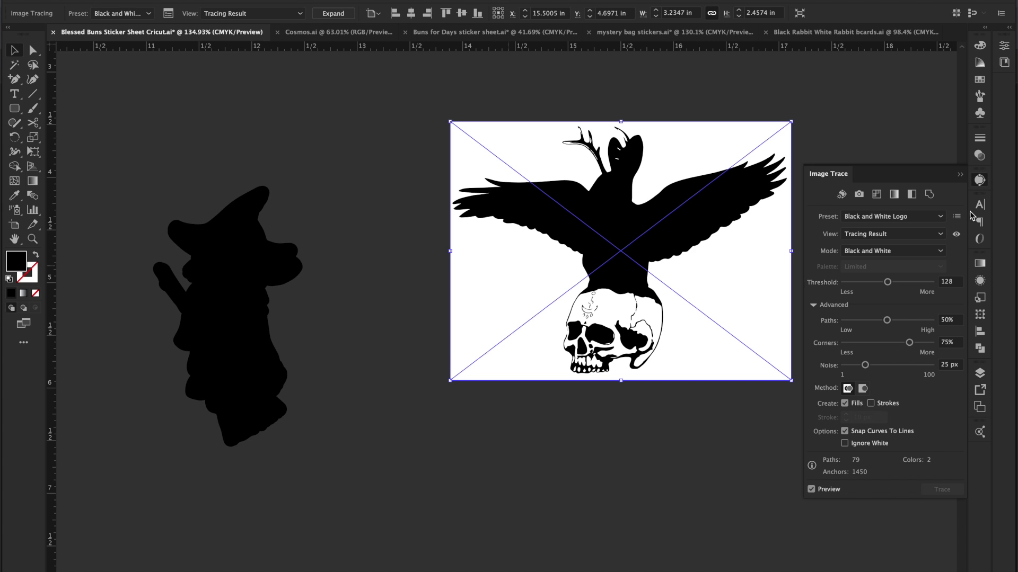
left_click(845, 444)
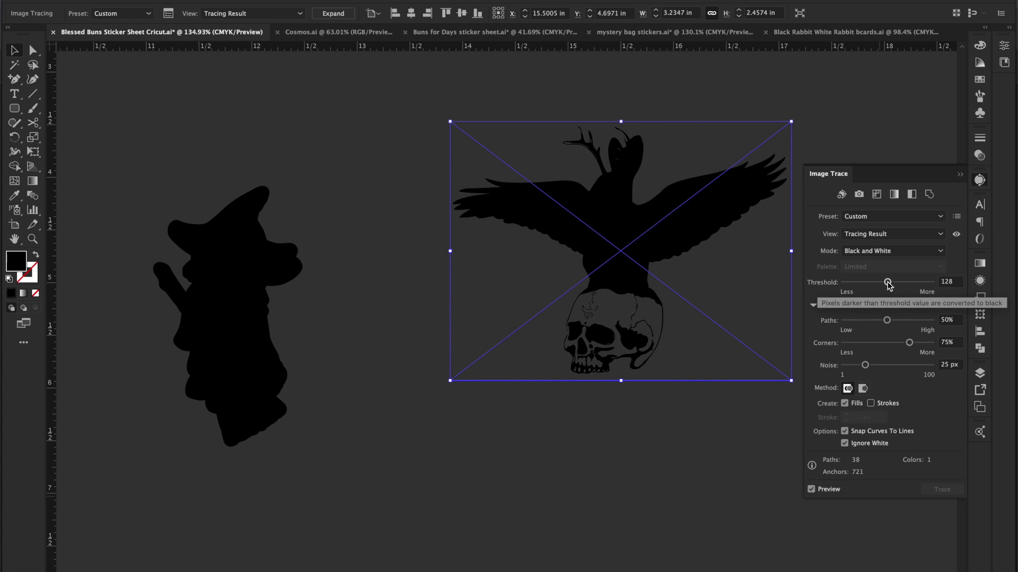
left_click(889, 286)
left_click_drag(888, 285, 926, 282)
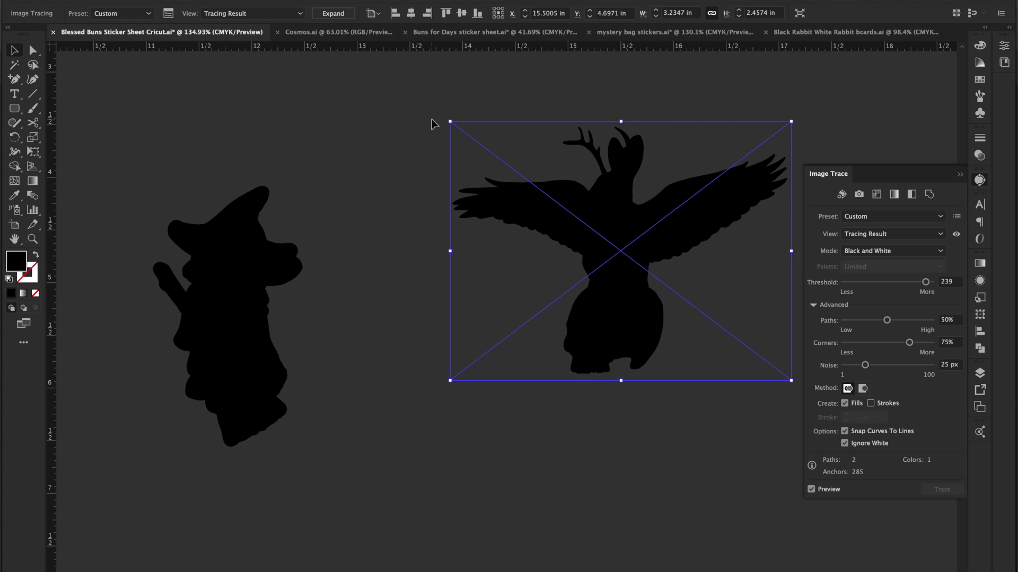
Expand the Wolpertinger trace into paths, deselect it, and compare it with the artwork layer shown and hidden.
left_click(339, 16)
left_click(391, 105)
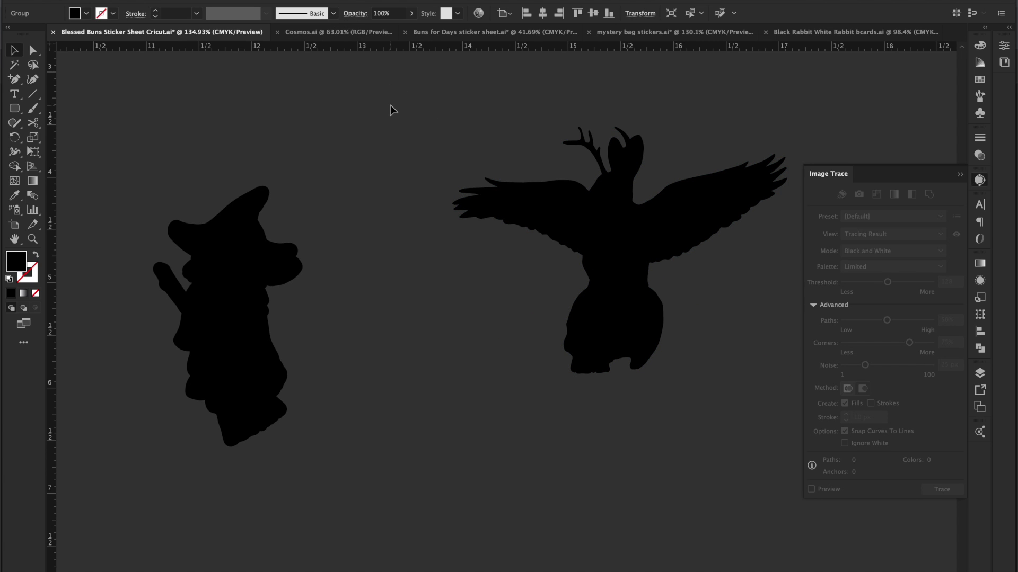
left_click(979, 374)
left_click(831, 325)
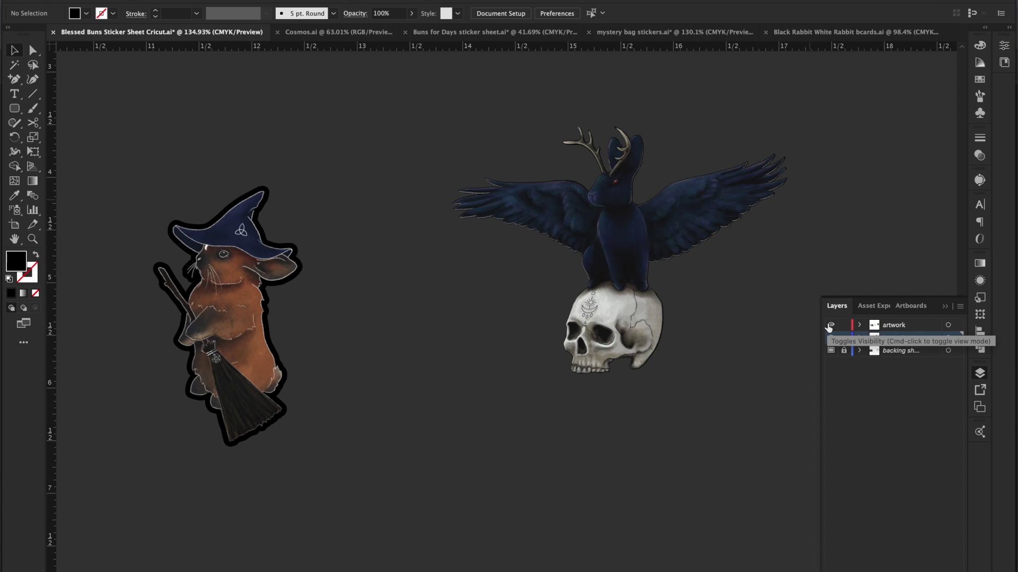
left_click(830, 325)
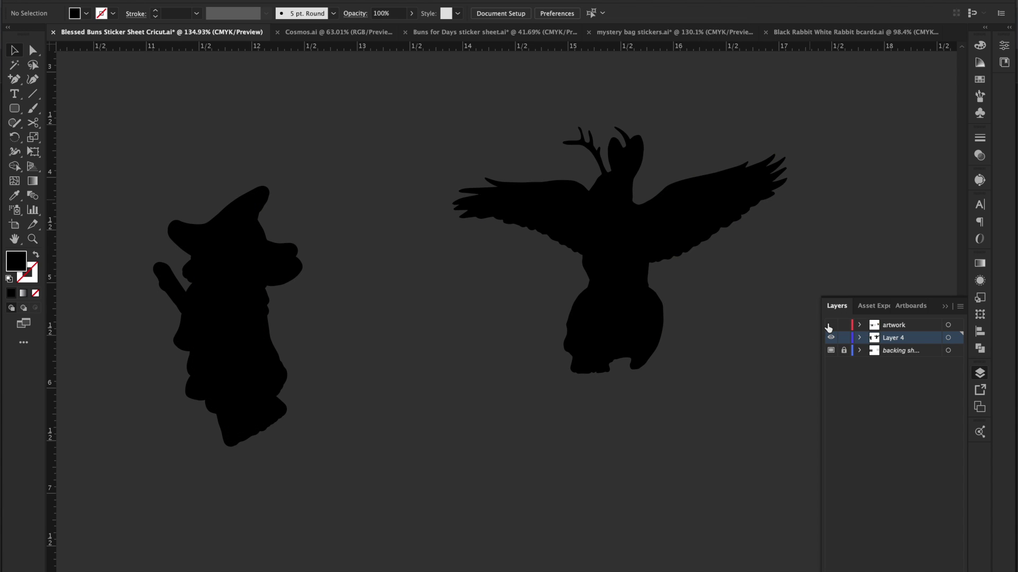
Select the Wolpertinger silhouette, make the artwork layer visible, and apply an Offset Path to the silhouette.
left_click(709, 236)
left_click(831, 325)
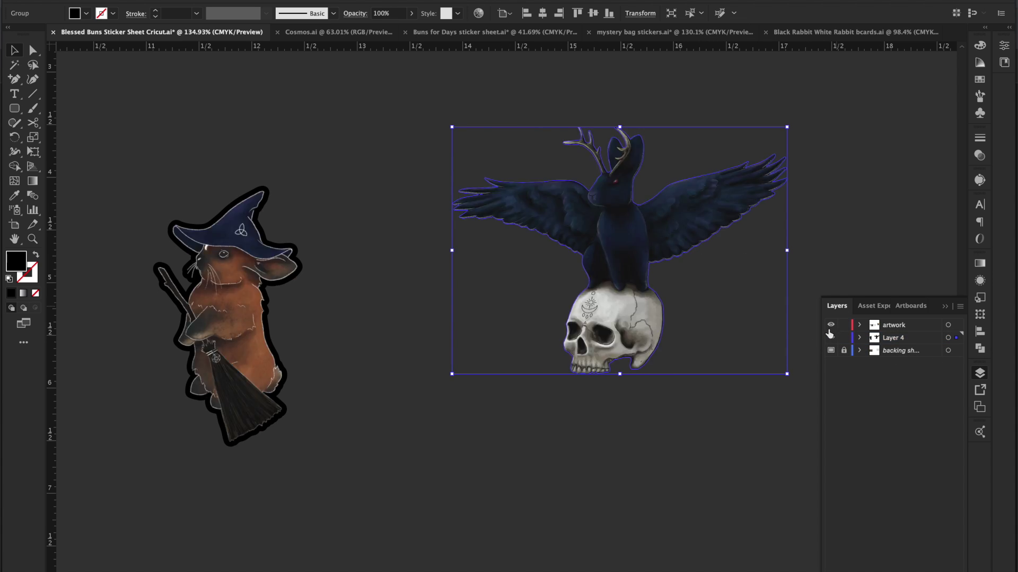
left_click(153, 1)
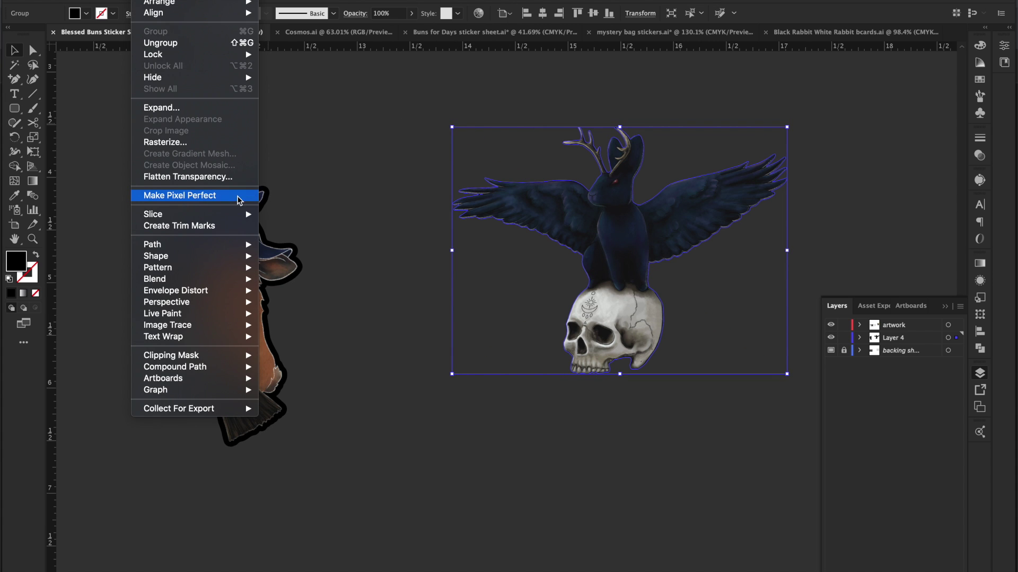
mouse_move(231, 244)
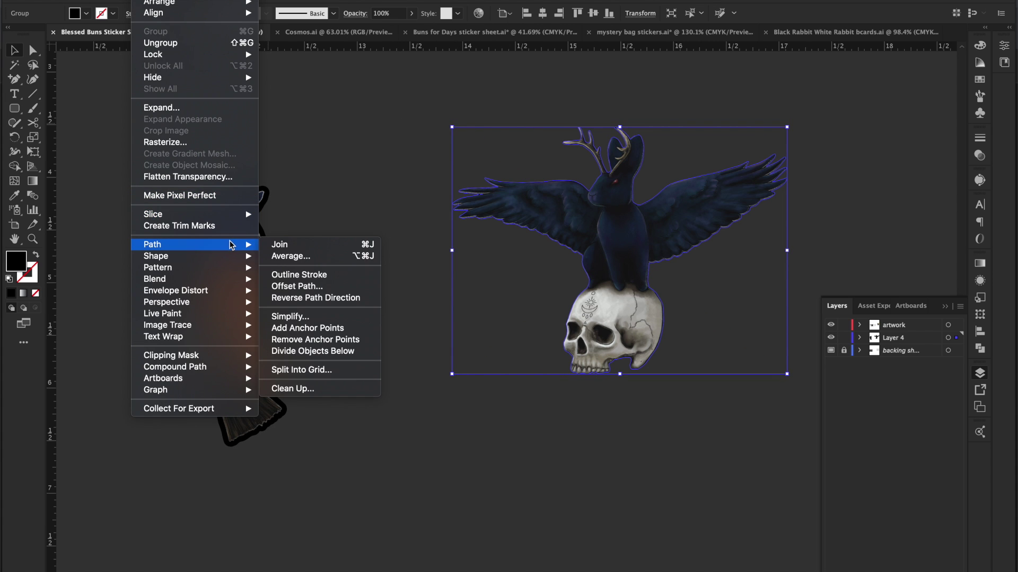
left_click(304, 286)
left_click(883, 205)
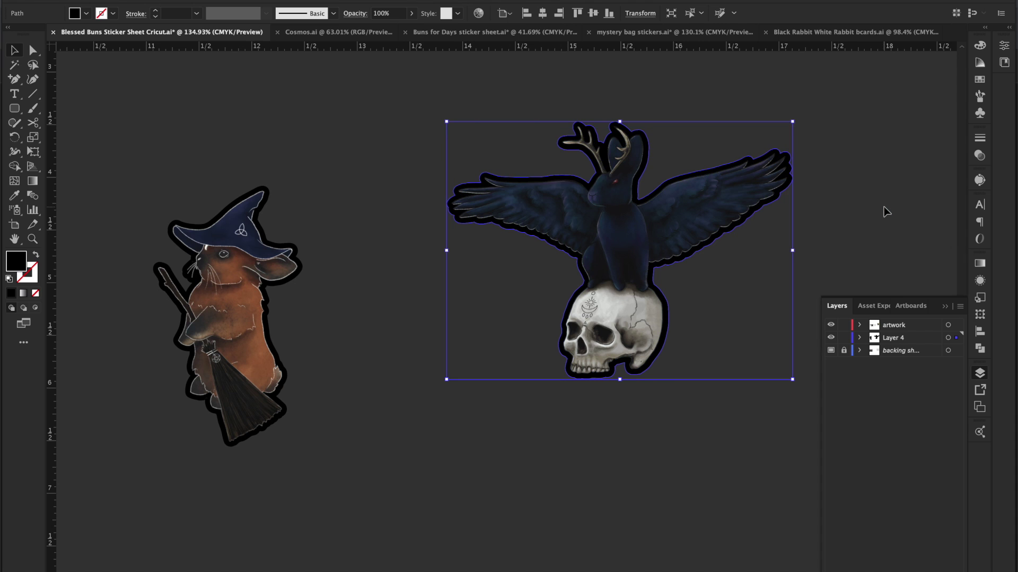
Fill the Wolpertinger's offset border with white and deselect it.
left_click(979, 79)
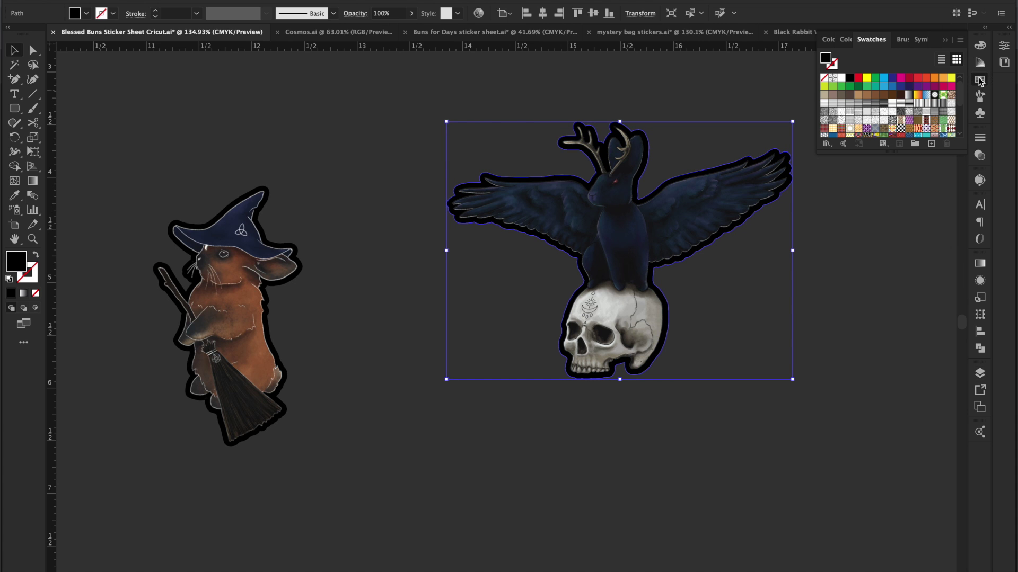
left_click(841, 78)
left_click(899, 250)
left_click(718, 237)
Examine the white and black sticker borders across both Blessed Buns sheets.
scroll(718, 238, "down", 5)
scroll(717, 238, "left", 3)
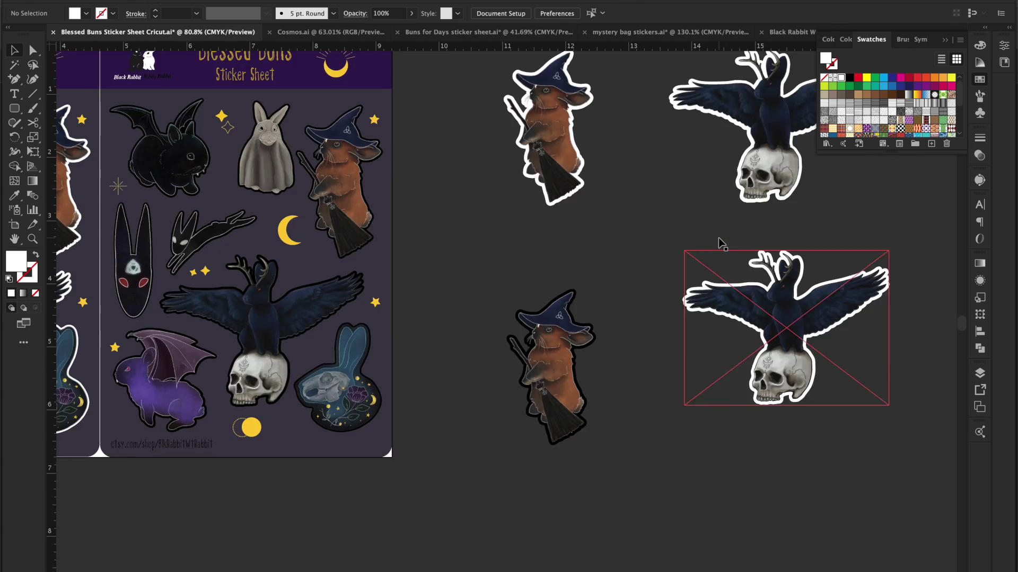
scroll(718, 237, "left", 6)
scroll(717, 238, "up", 1)
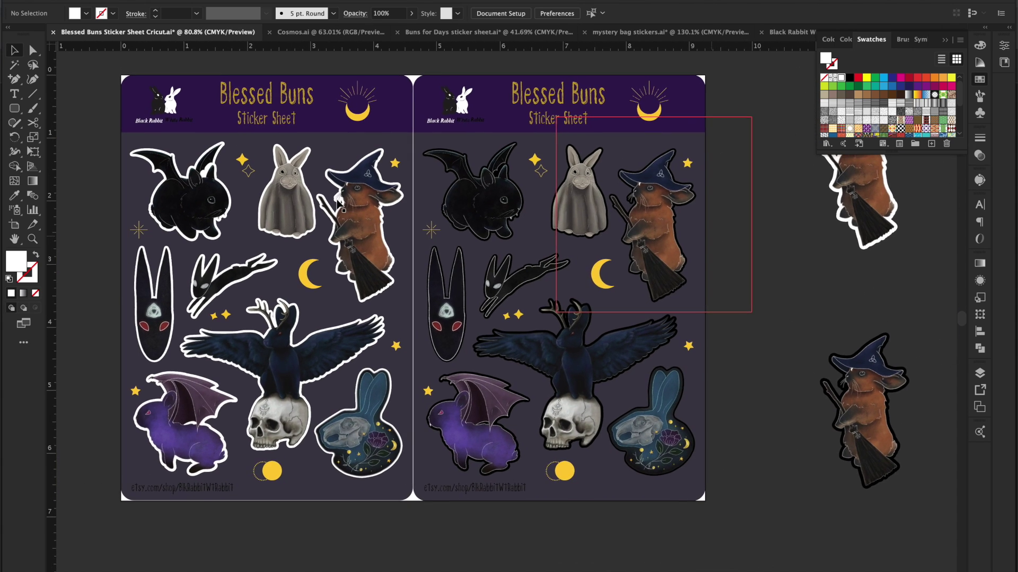
scroll(215, 183, "up", 8)
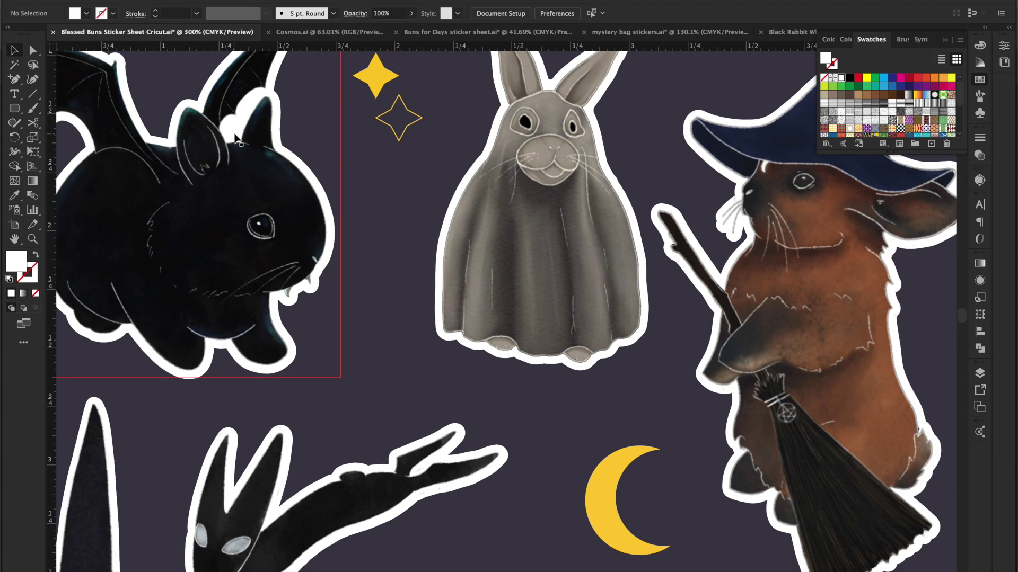
scroll(493, 210, "down", 4)
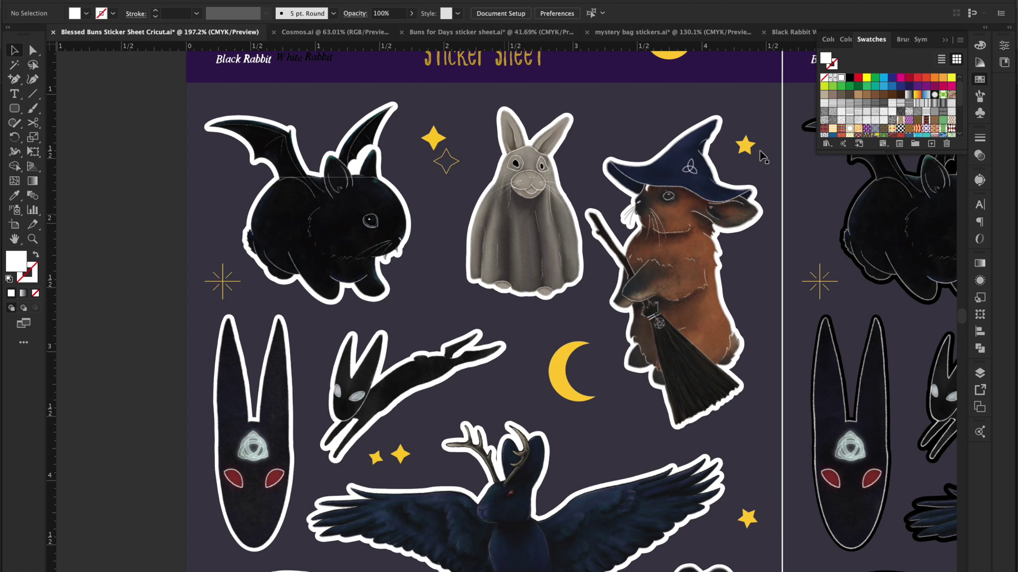
scroll(692, 220, "down", 3)
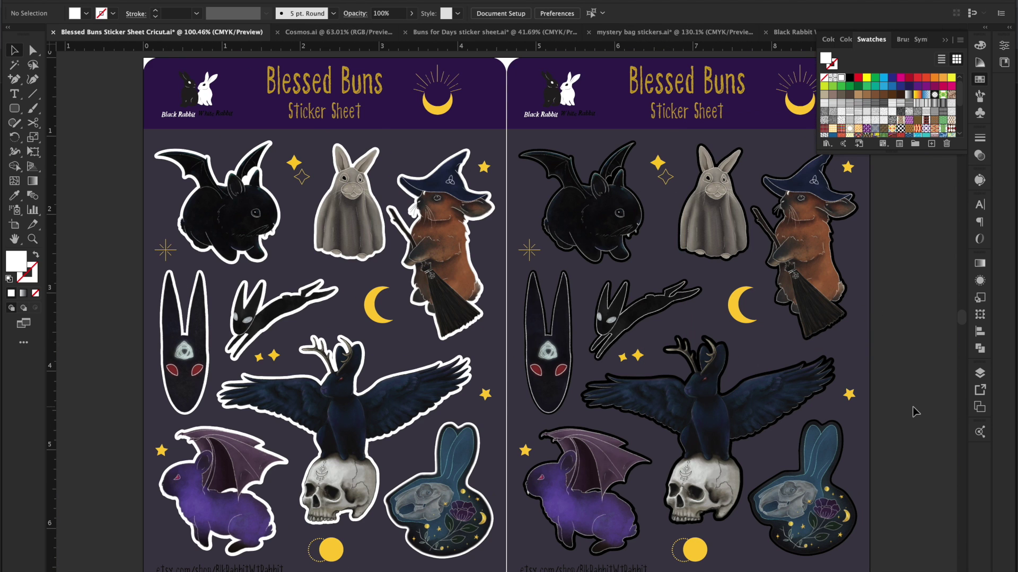
Group the black-bordered witch bunny beside the artboard with its offset border and deselect it.
scroll(915, 412, "down", 2)
scroll(913, 411, "right", 3)
scroll(913, 411, "down", 1)
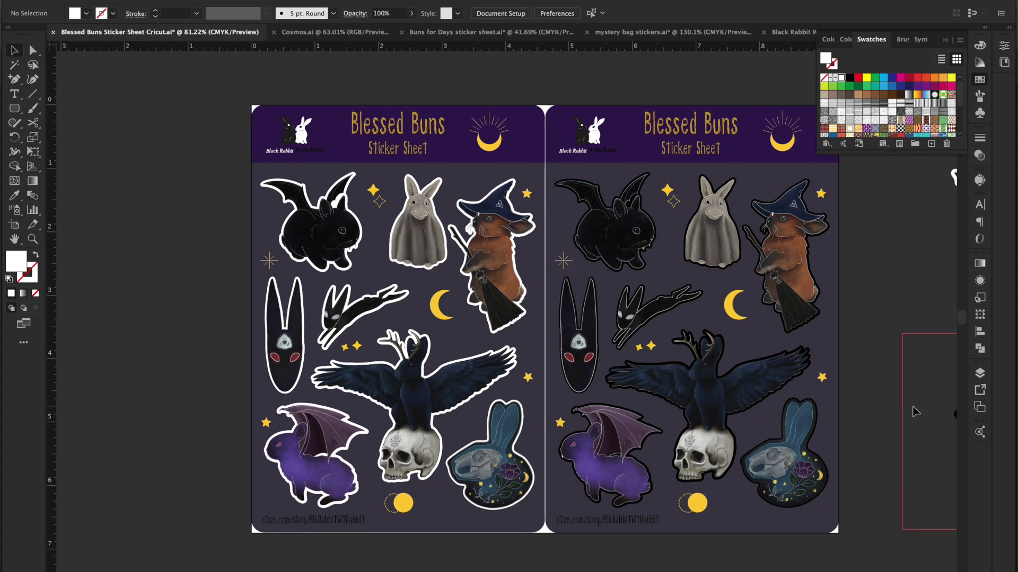
left_click(979, 375)
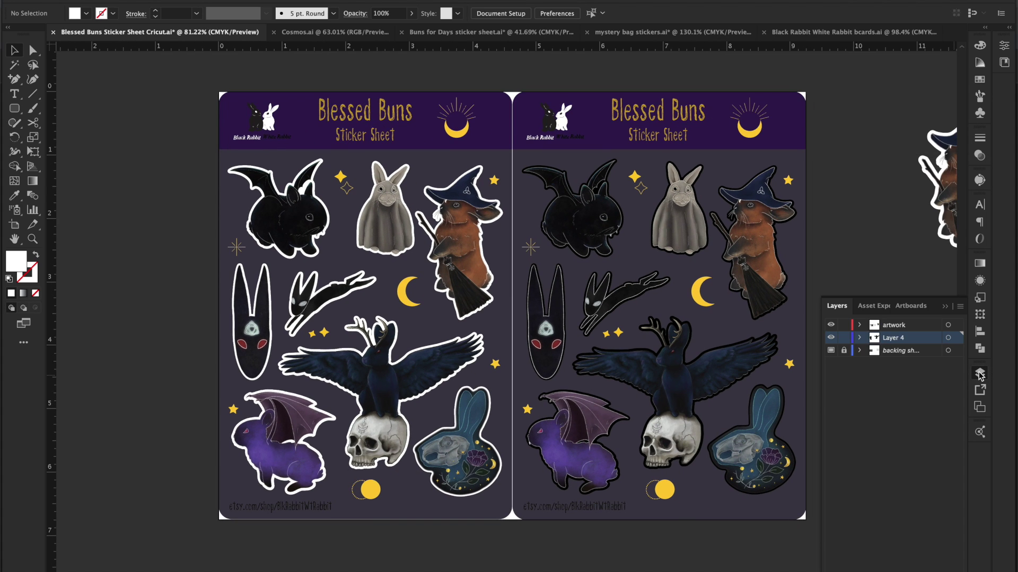
scroll(859, 228, "right", 3)
scroll(859, 228, "down", 1)
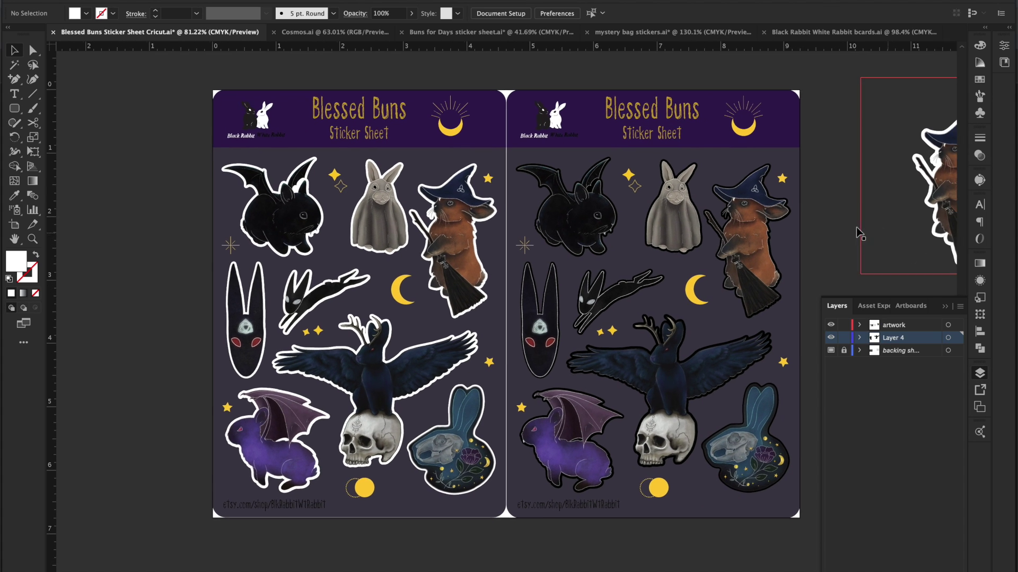
scroll(859, 233, "right", 6)
scroll(856, 231, "up", 1)
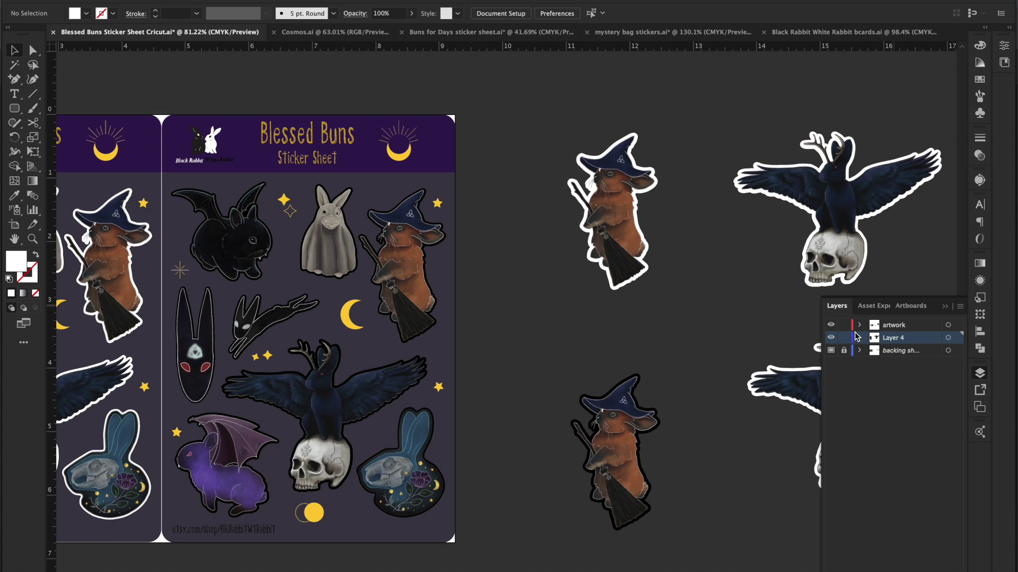
left_click_drag(514, 332, 700, 561)
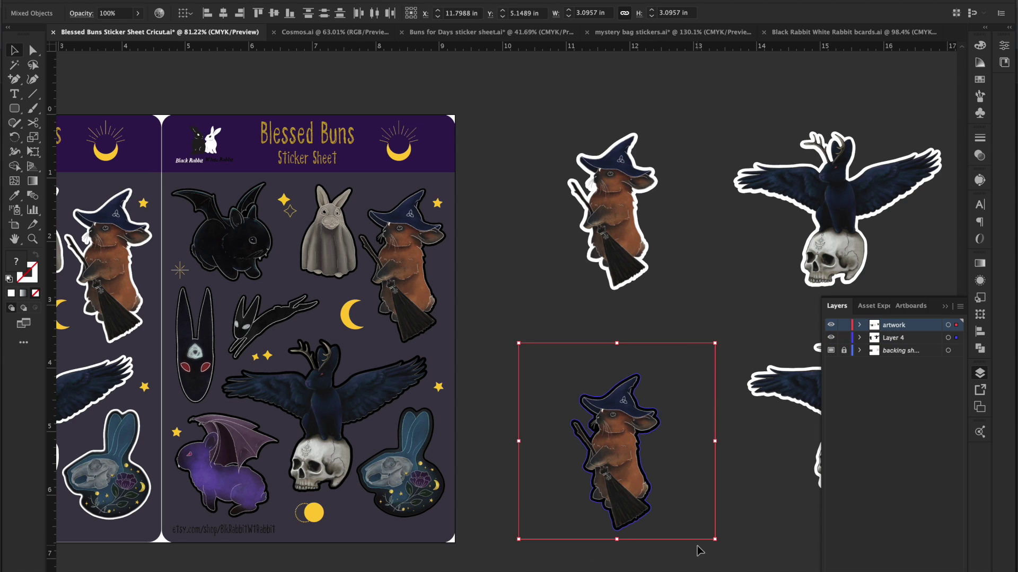
key("ctrl+g")
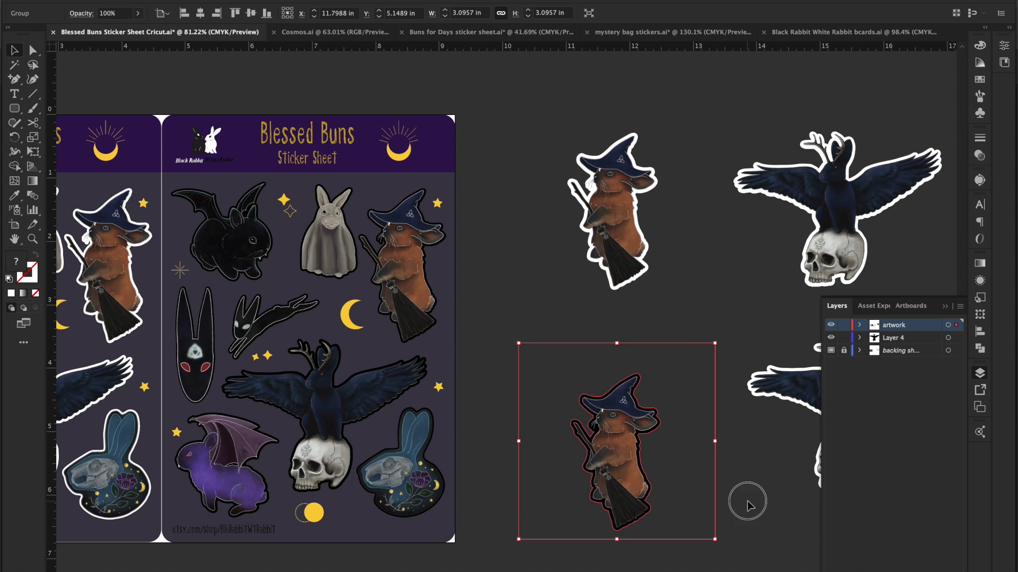
left_click(747, 503)
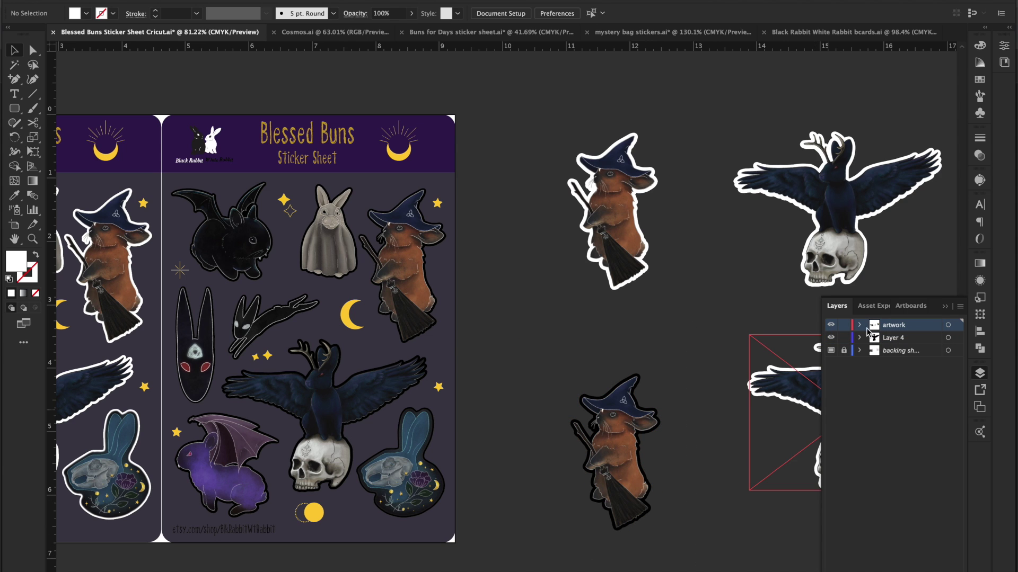
Hide Layer 4 and the artwork layer, and unlock the backing sheets layer so that only the backing sheets show.
left_click(831, 338)
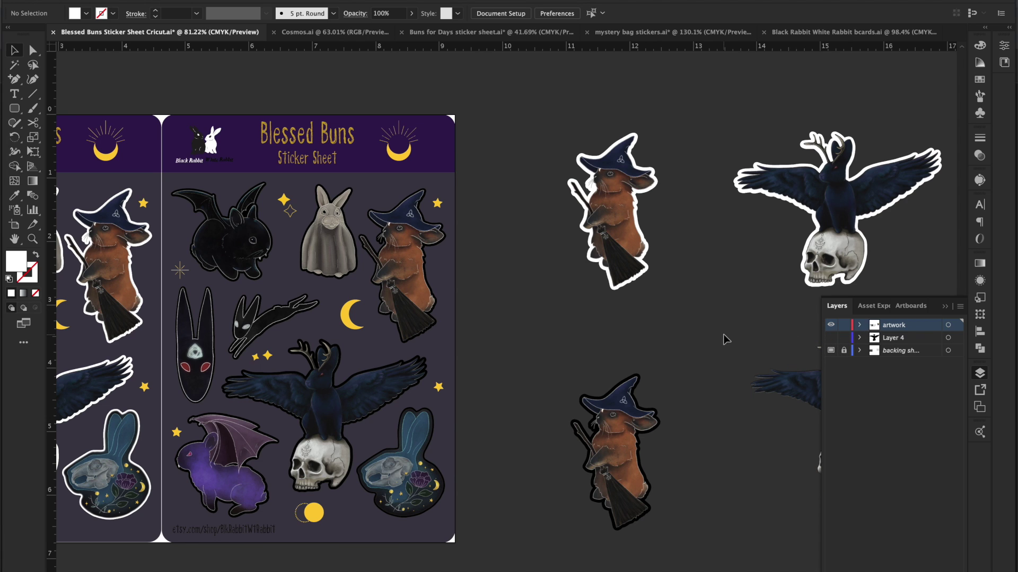
left_click(845, 352)
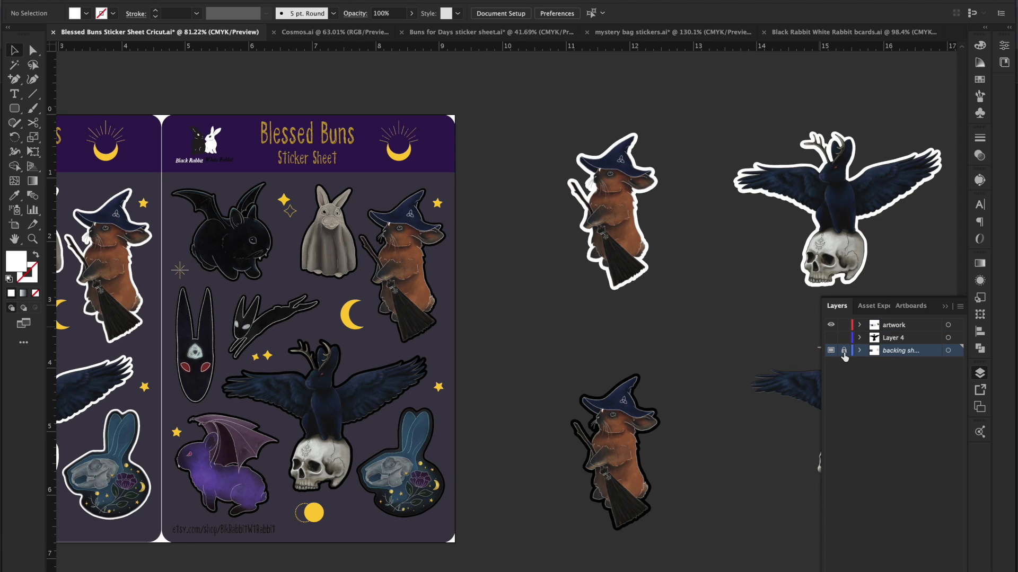
left_click(844, 351)
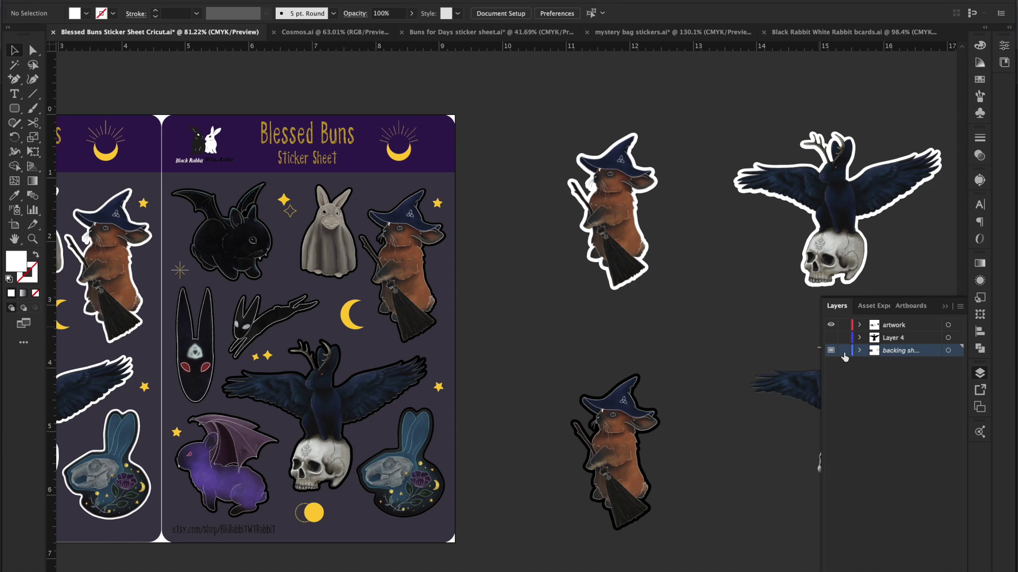
left_click(830, 325)
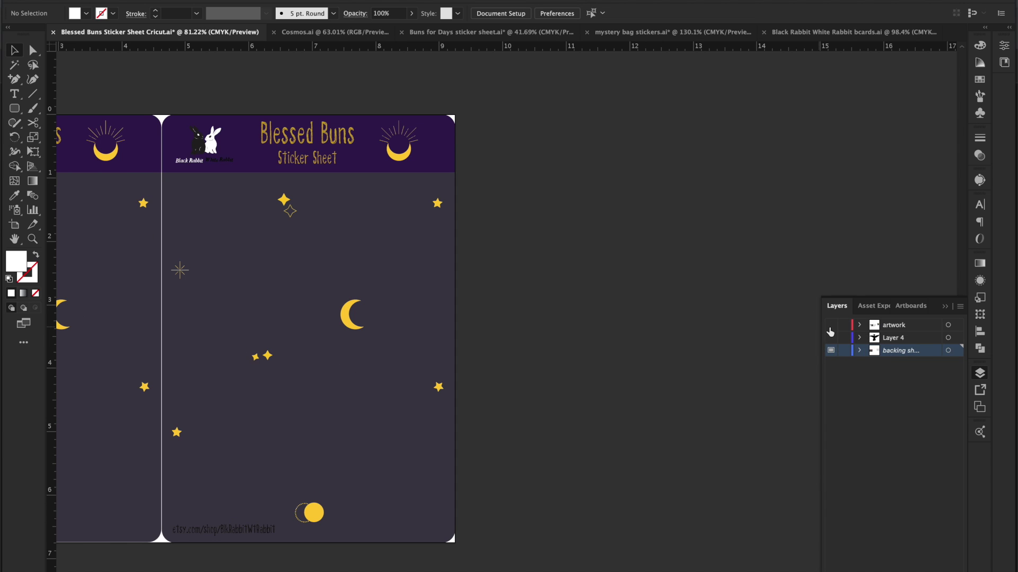
Try a PNG export of the backing sheets with Use Artboards enabled for all artboards at High (300 ppi) resolution.
scroll(477, 270, "left", 10)
left_click(95, 1)
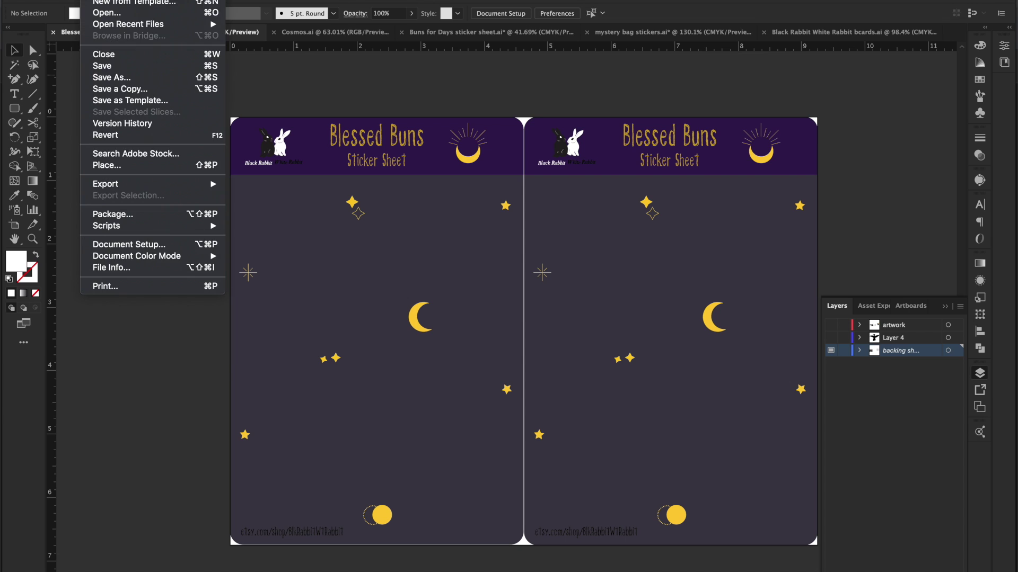
mouse_move(136, 185)
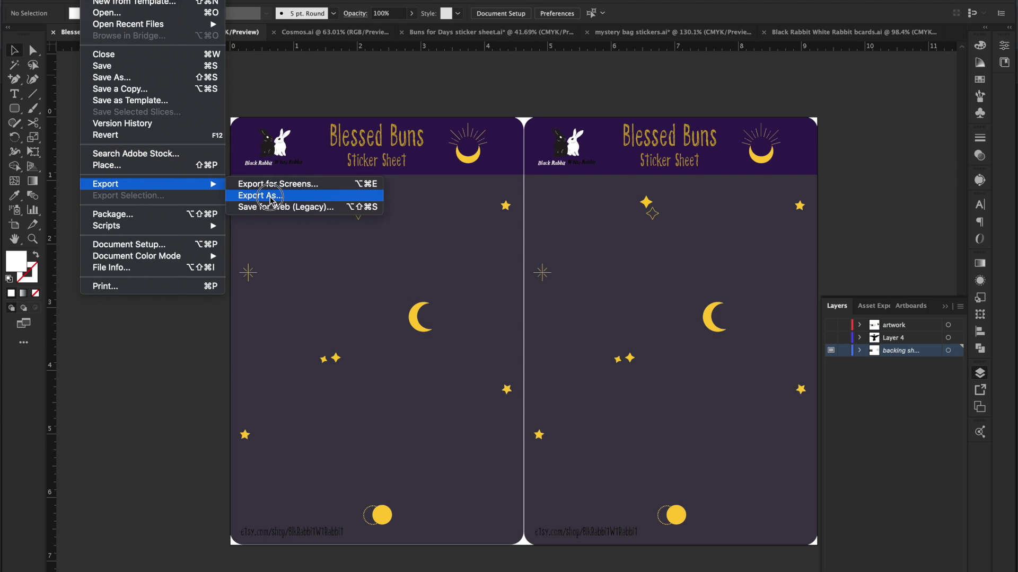
left_click(247, 195)
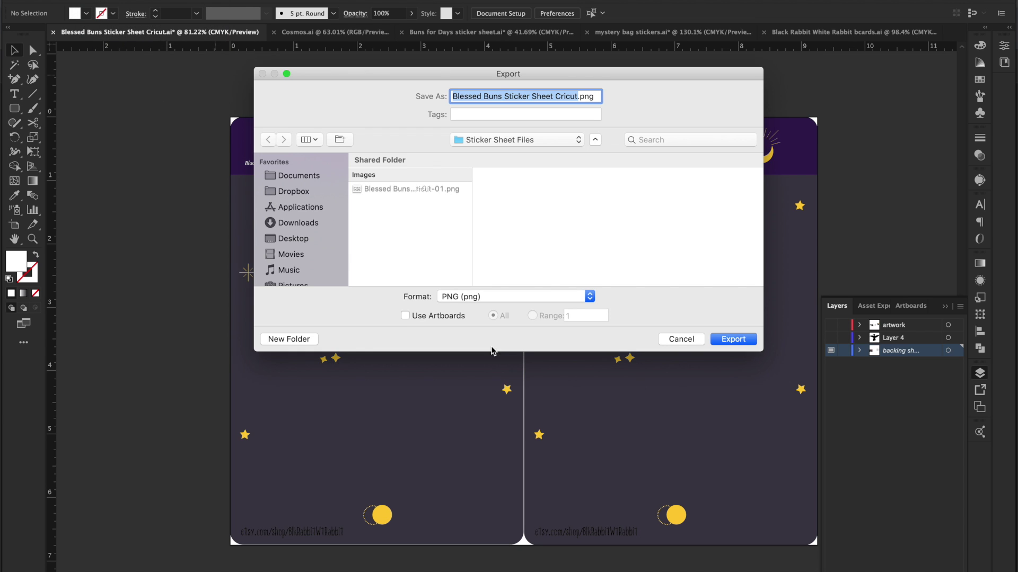
left_click(405, 316)
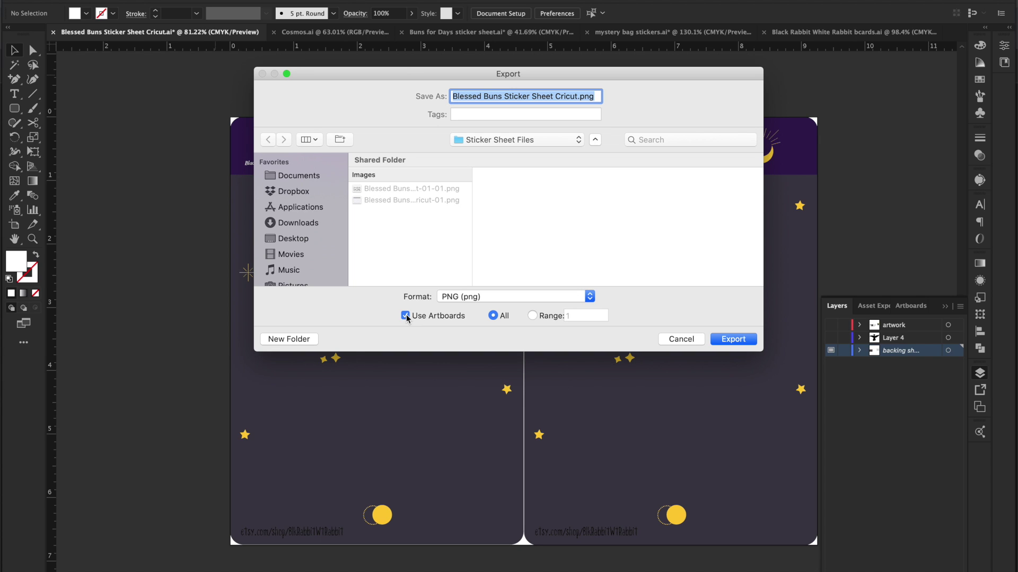
left_click(740, 342)
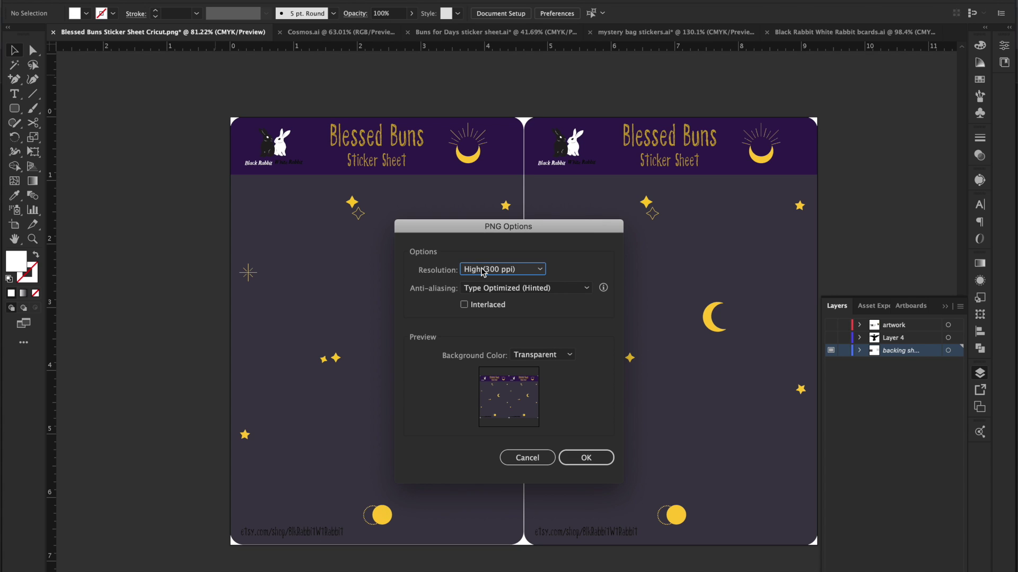
left_click(535, 458)
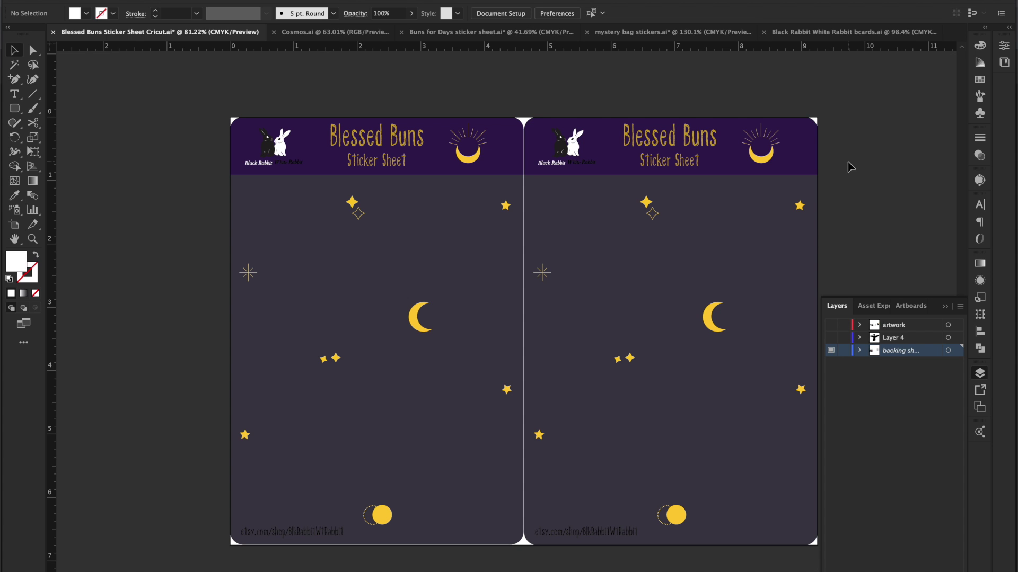
Isolate the artwork layer by hiding the backing sheets, and set up its PNG export with Use Artboards enabled.
left_click(833, 327)
left_click(831, 350)
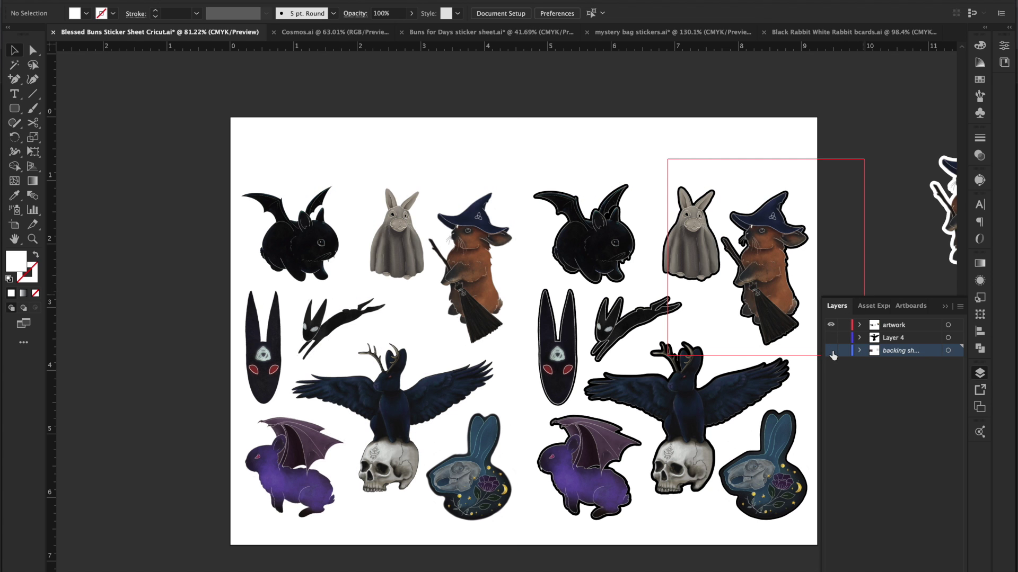
left_click(95, 0)
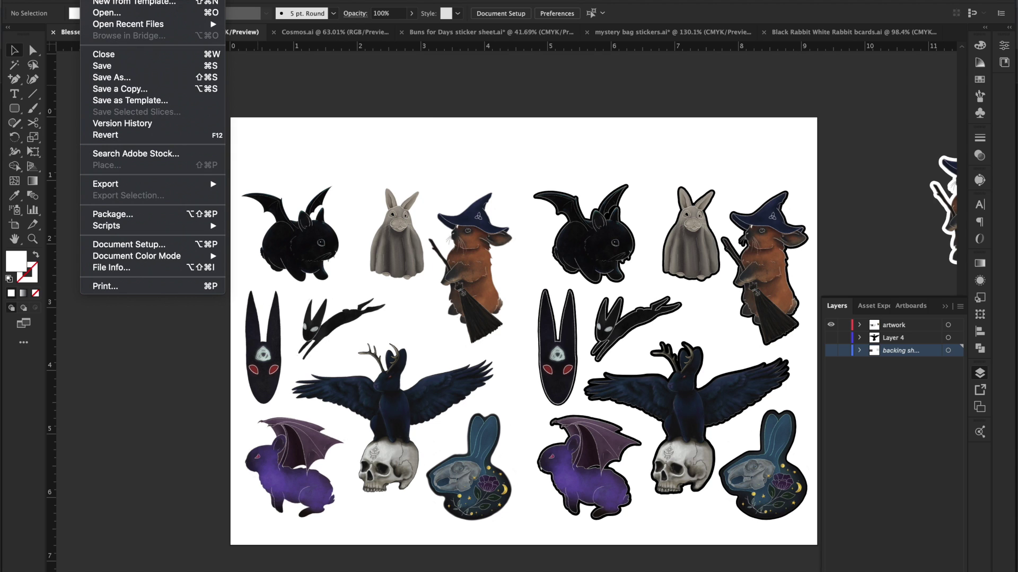
mouse_move(118, 184)
left_click(247, 196)
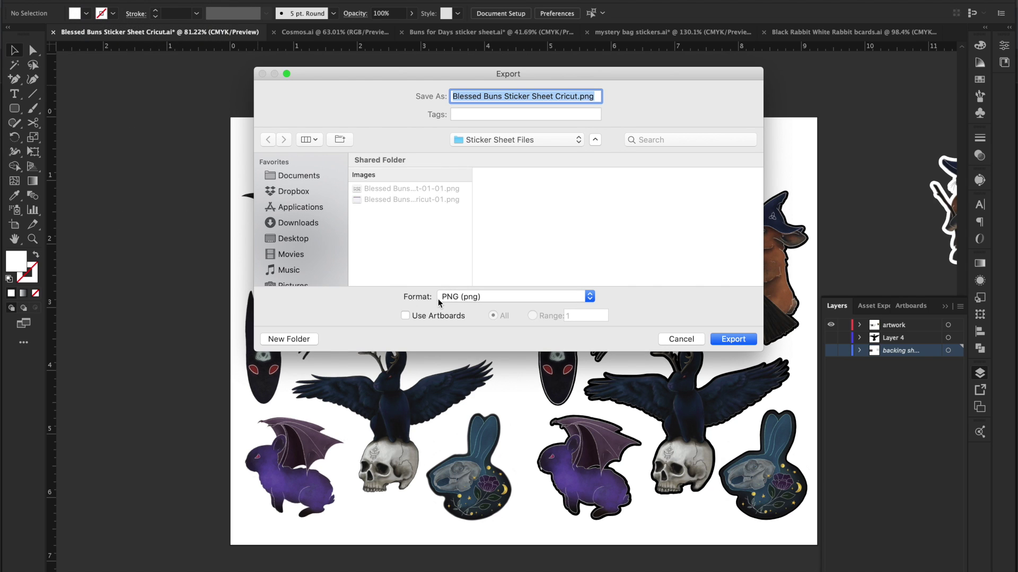
left_click(405, 316)
left_click(733, 339)
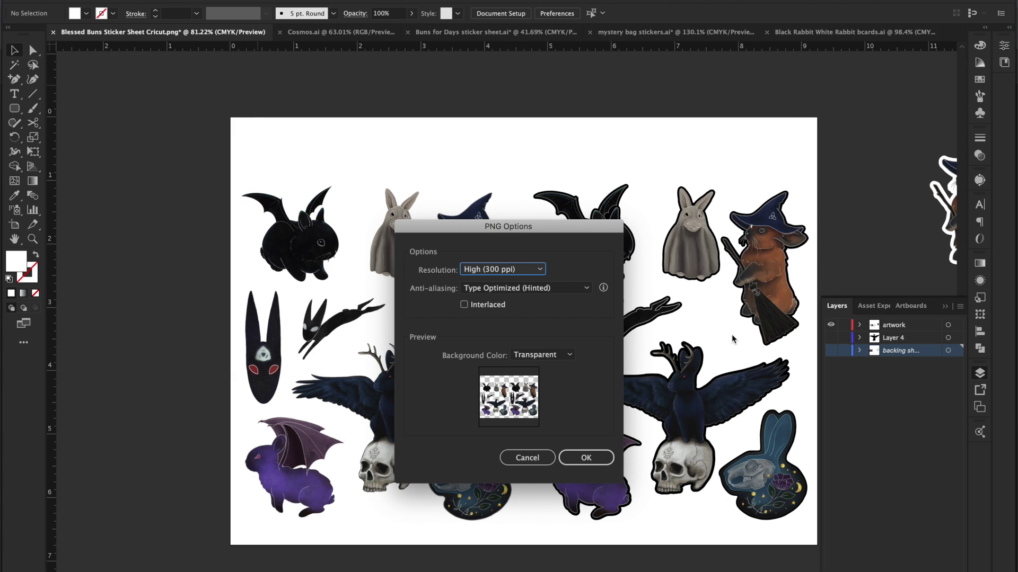
Preview the White, Black and Transparent background colors in the PNG options and cancel the artwork export.
left_click(535, 354)
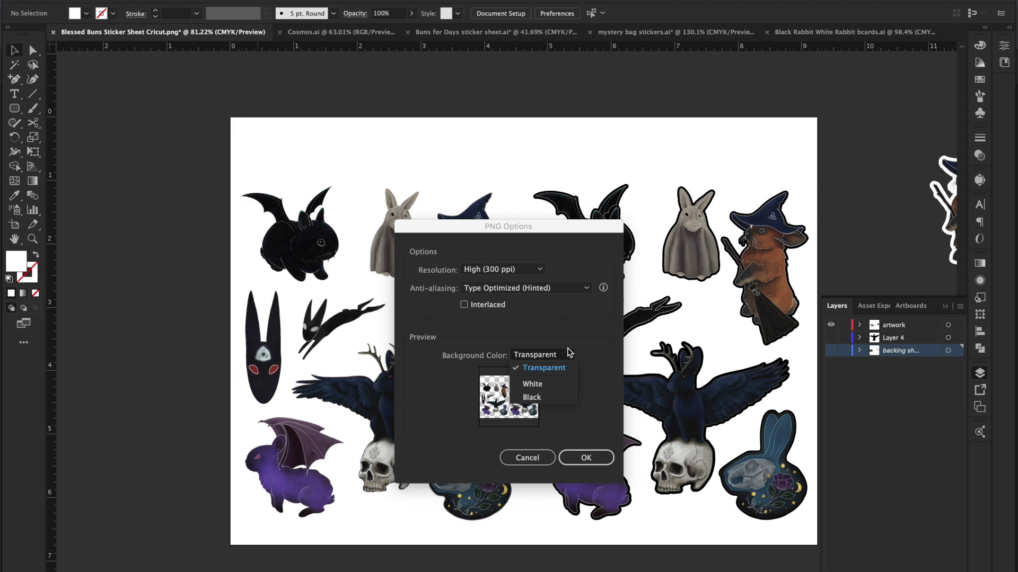
left_click(558, 384)
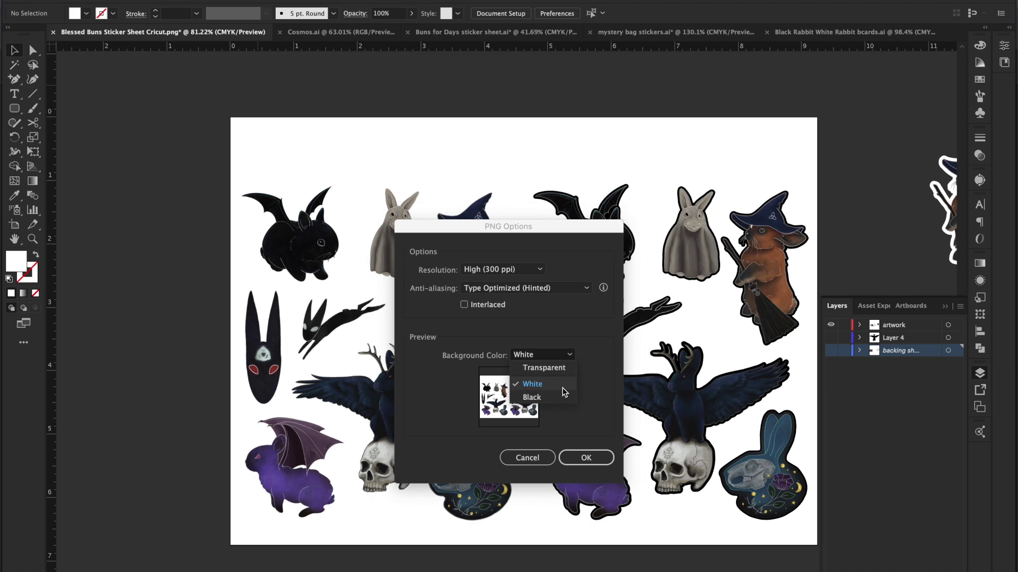
left_click(562, 398)
left_click(562, 355)
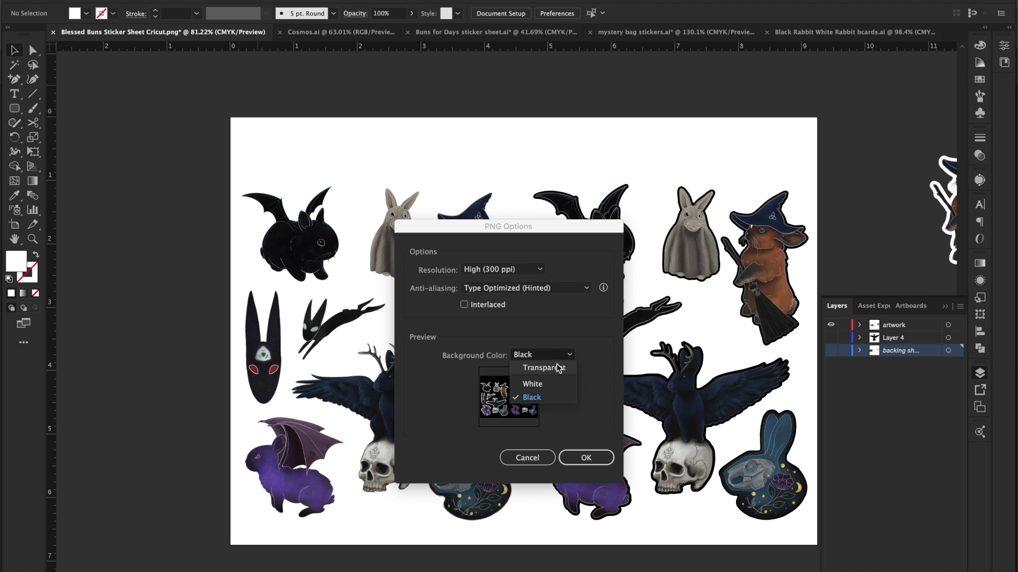
left_click(559, 364)
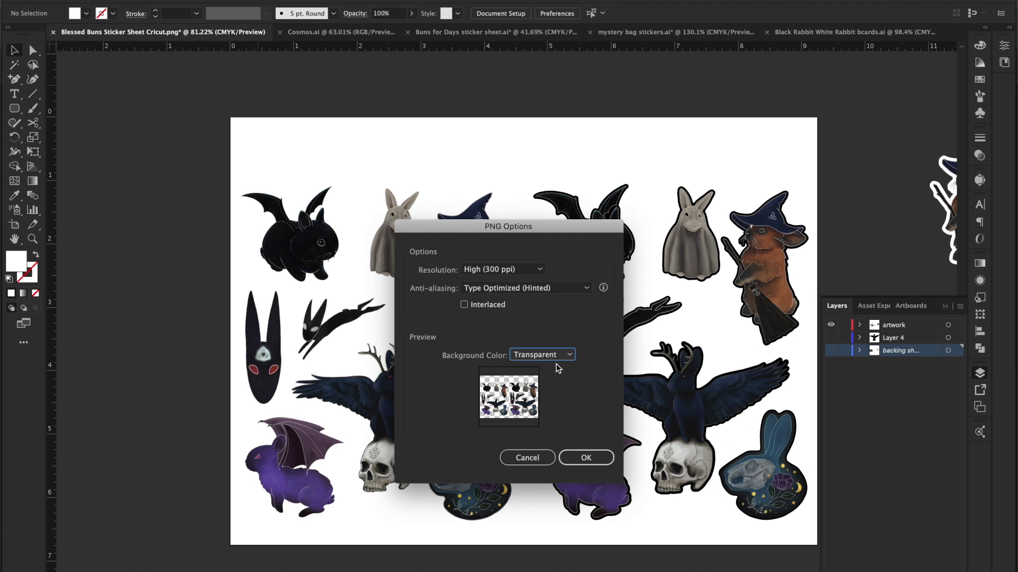
left_click(527, 458)
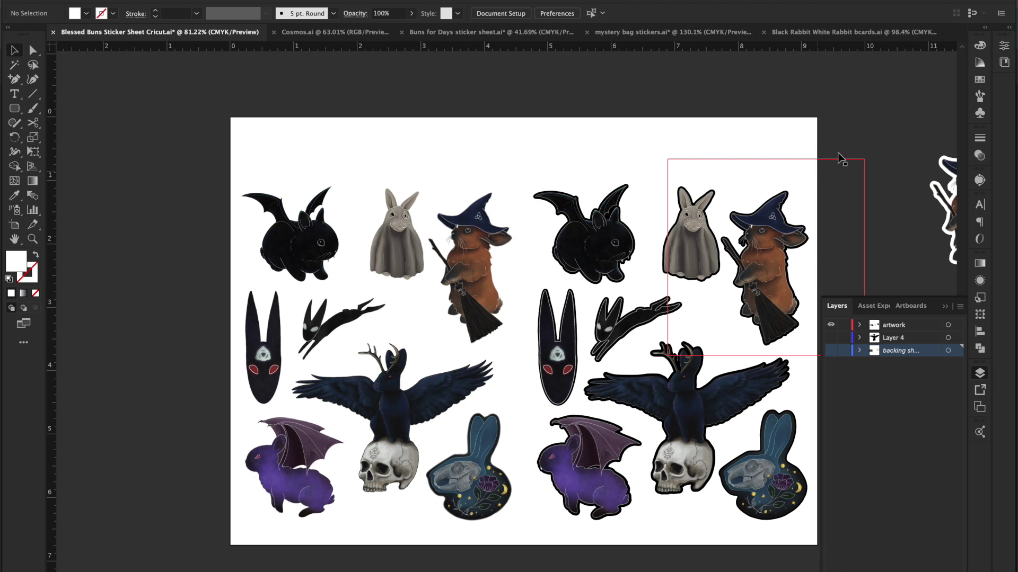
Compare the backing sheets with Layer 4 and the artwork layer shown and hidden, leaving only the backing sheets layer visible.
scroll(865, 118, "right", 2)
scroll(865, 118, "down", 1)
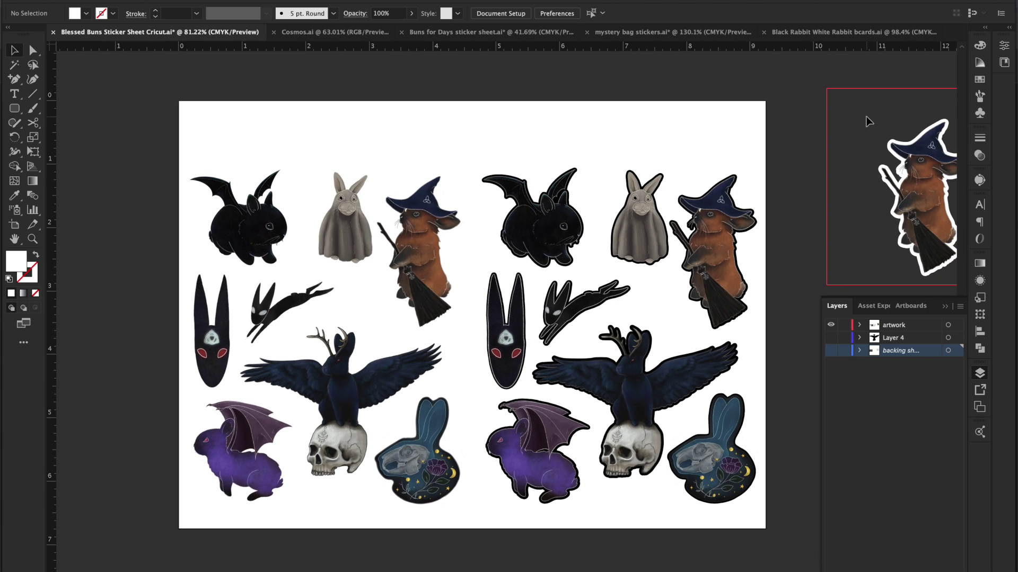
left_click_drag(831, 337, 830, 352)
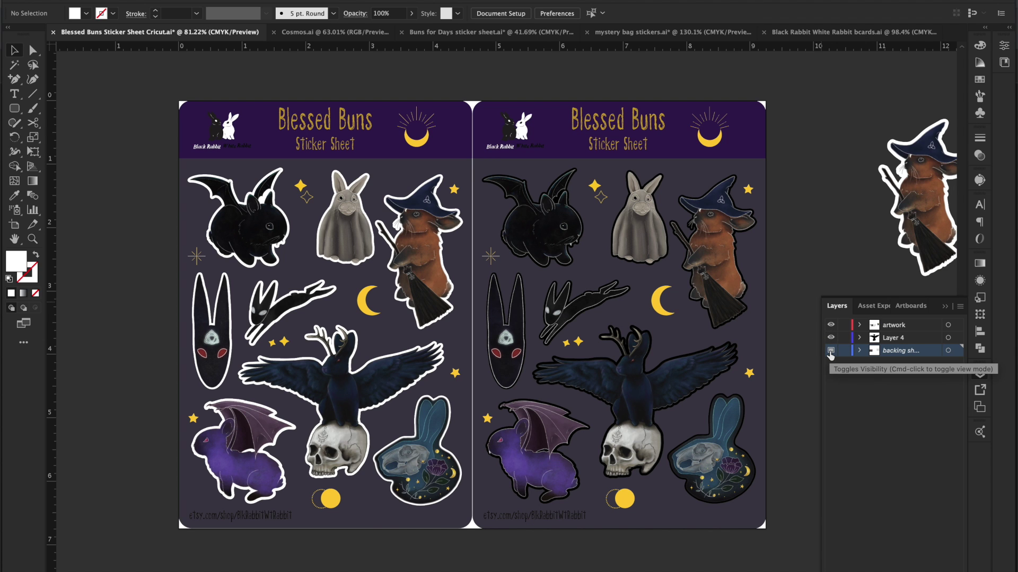
left_click(831, 351, "alt")
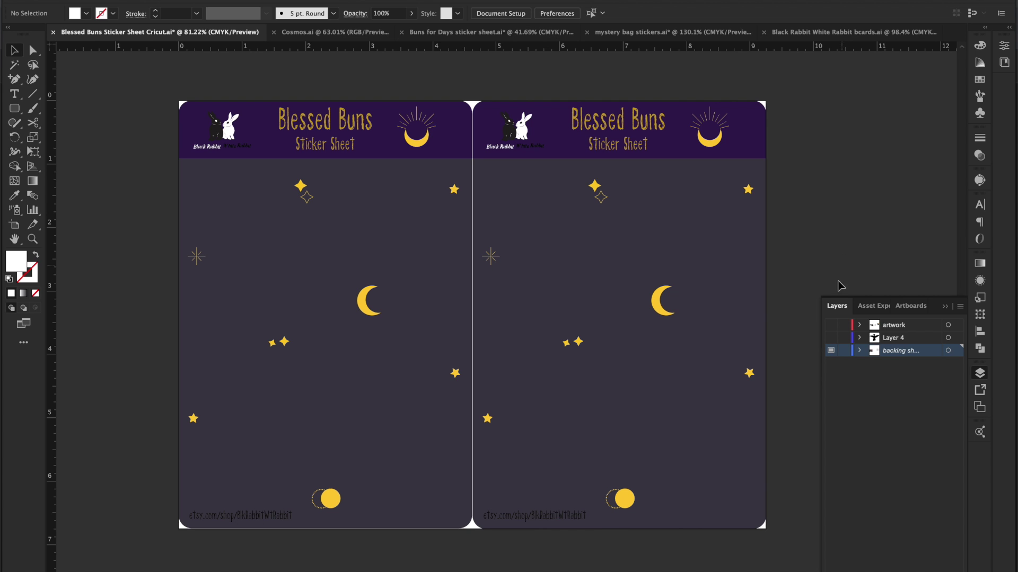
left_click(831, 325)
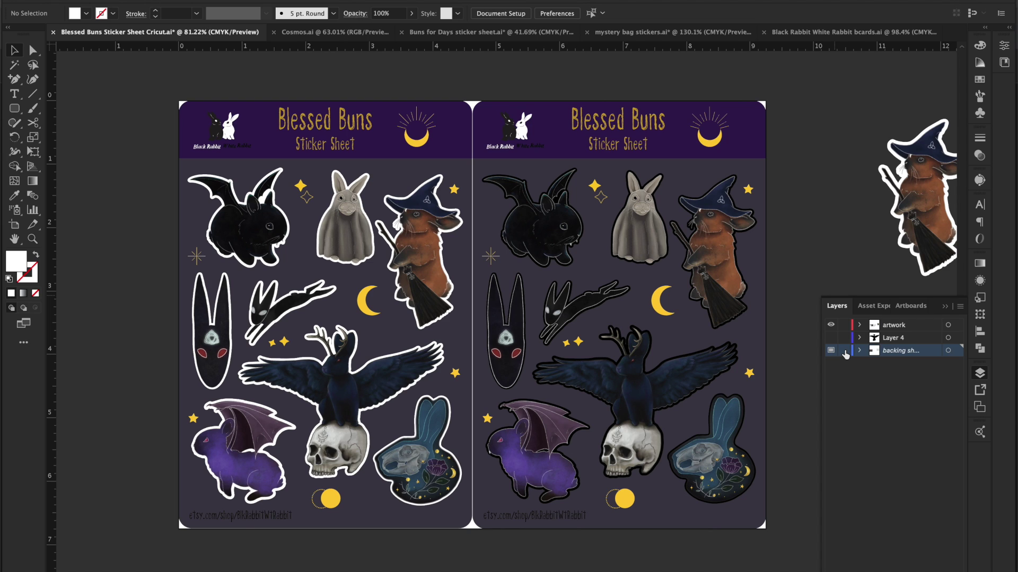
left_click(830, 325)
Examine the backing sheets' Blessed Buns header text, decorations and shop link up close with the sticker artwork hidden.
scroll(644, 437, "down", 3)
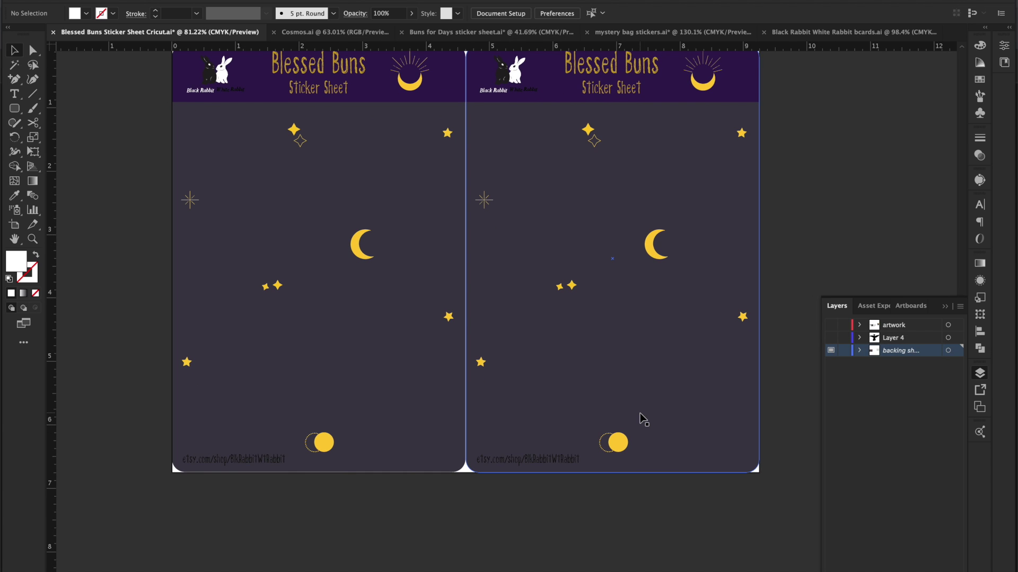
scroll(643, 419, "up", 5)
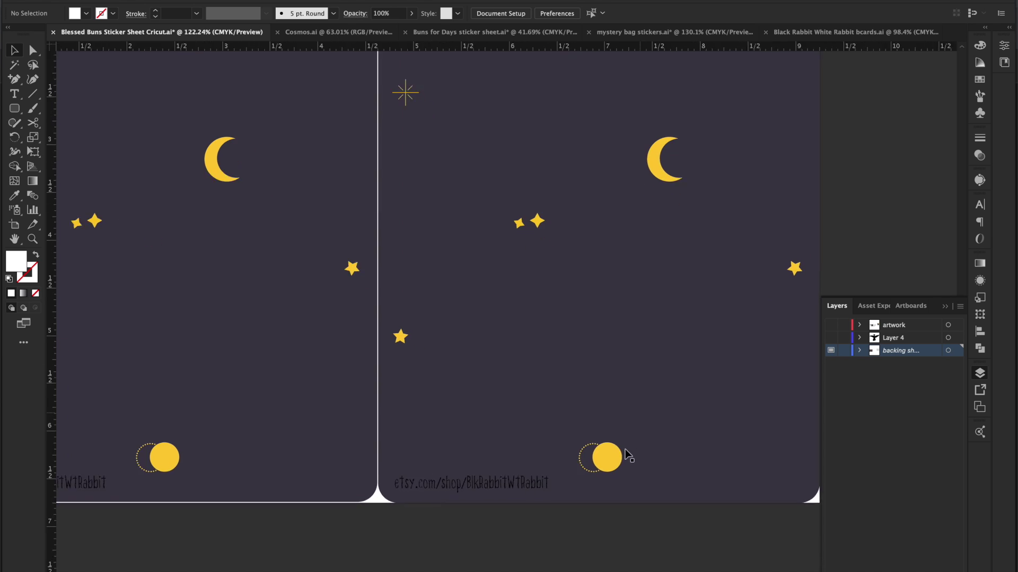
scroll(511, 495, "down", 5)
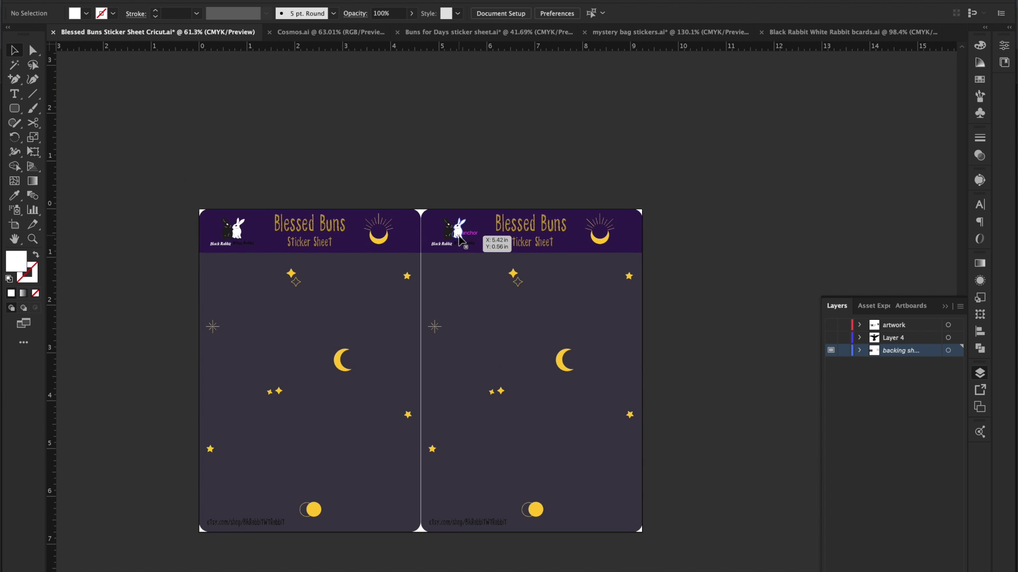
left_click(522, 225)
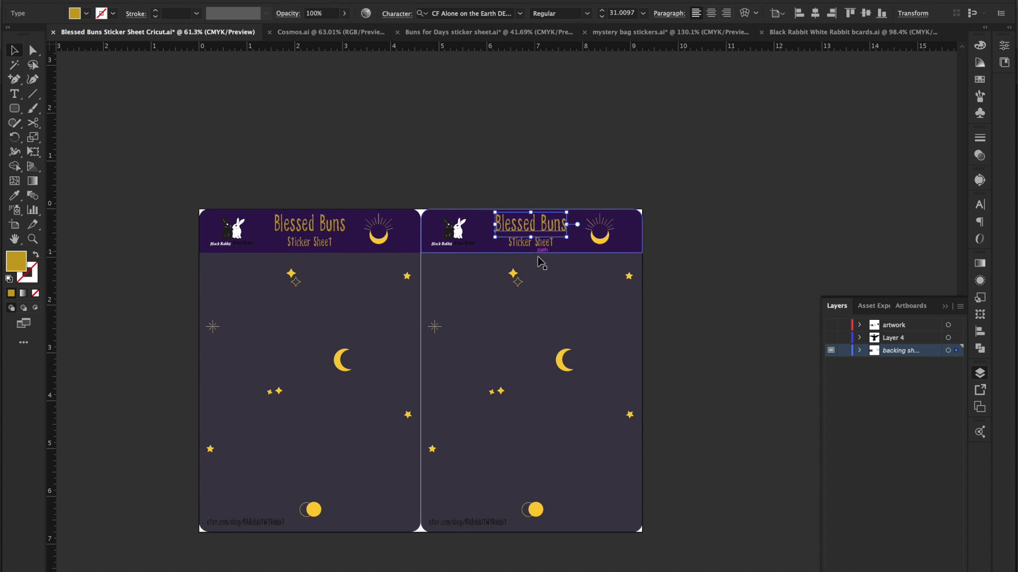
scroll(536, 256, "up", 3)
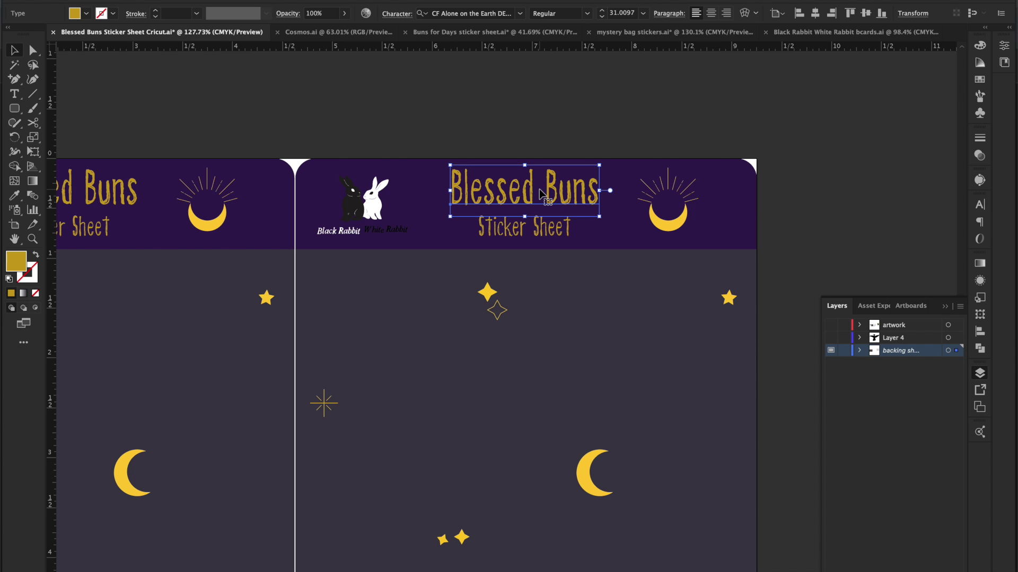
left_click(560, 144)
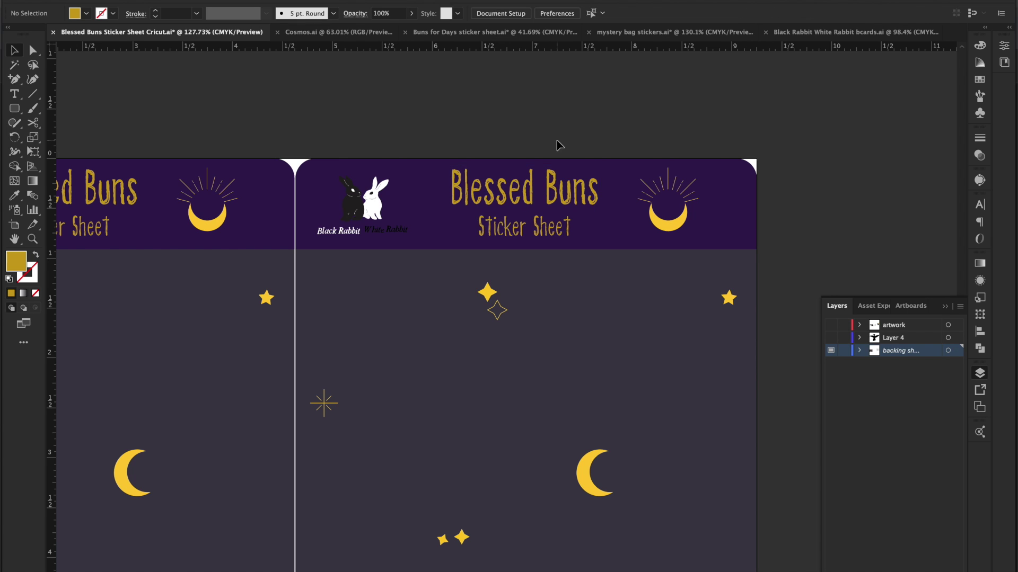
left_click(549, 202)
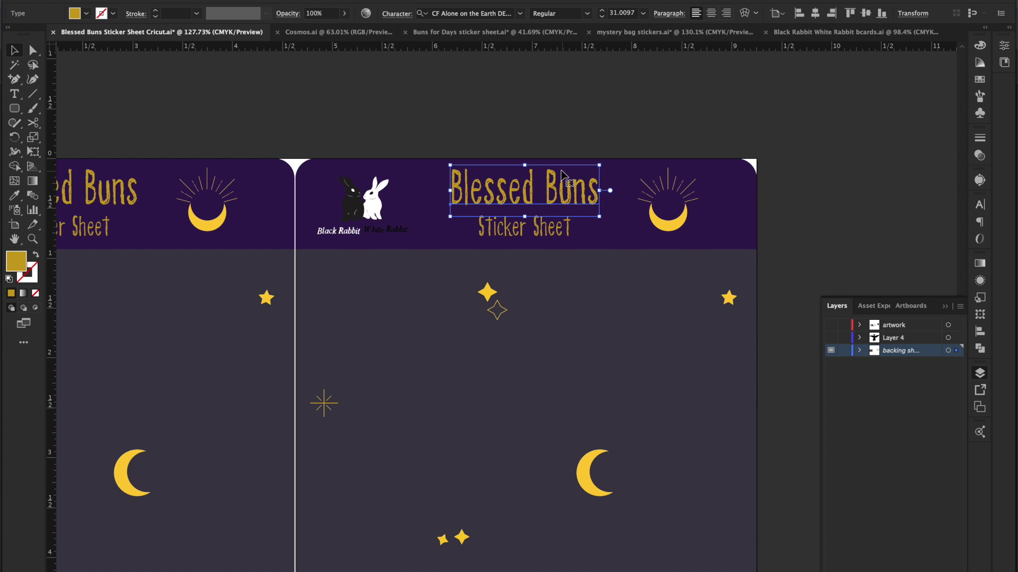
left_click(578, 106)
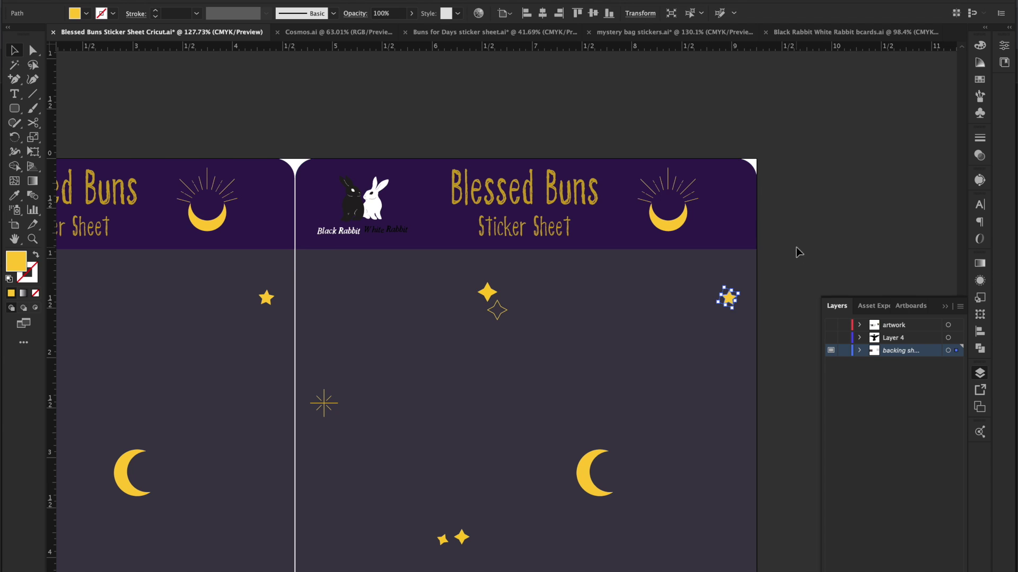
Make the artwork layer visible again over both backing sheets, keeping Layer 4 hidden.
scroll(793, 286, "down", 3)
scroll(795, 288, "down", 1)
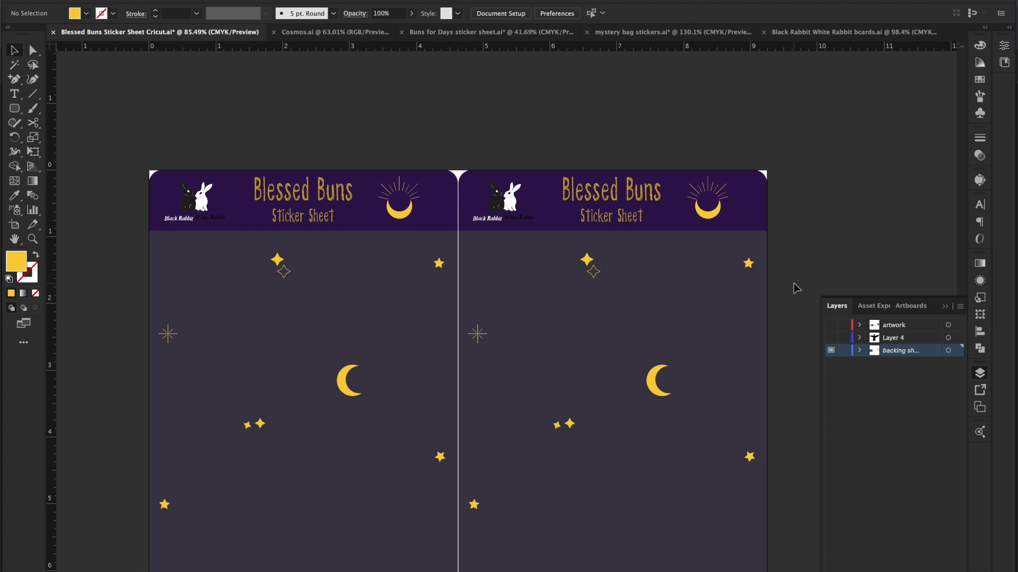
left_click(831, 325)
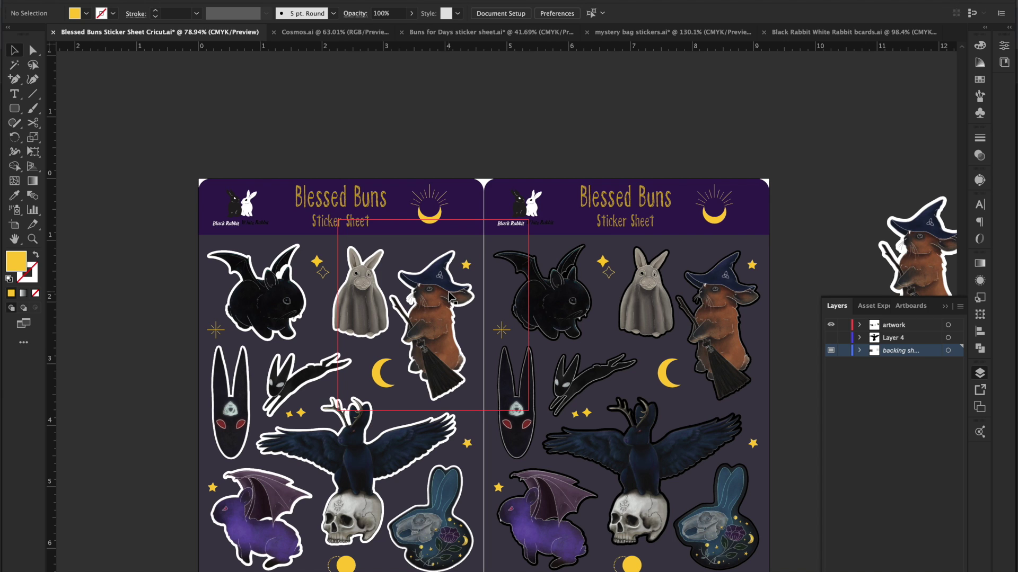
scroll(449, 296, "down", 2)
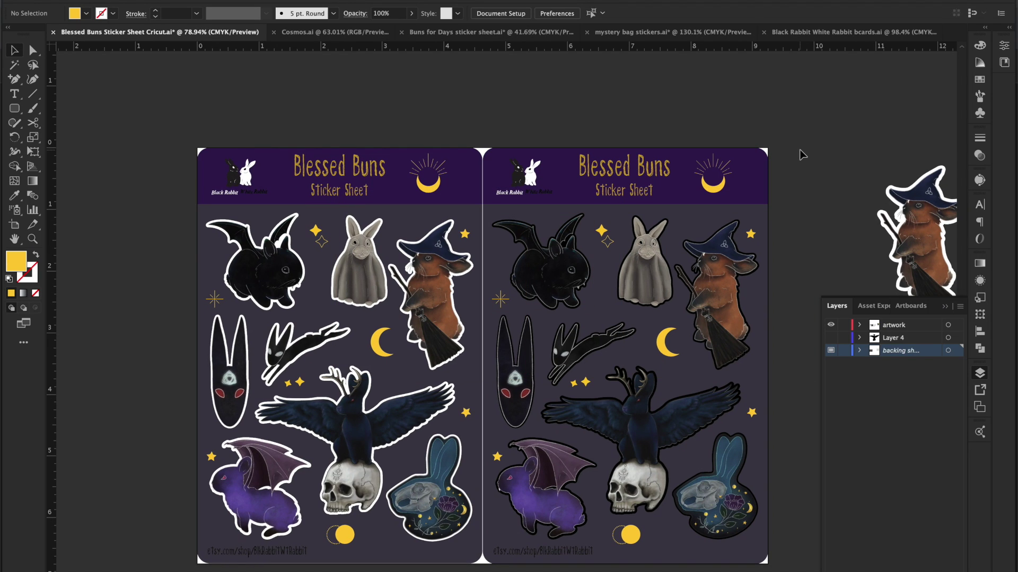